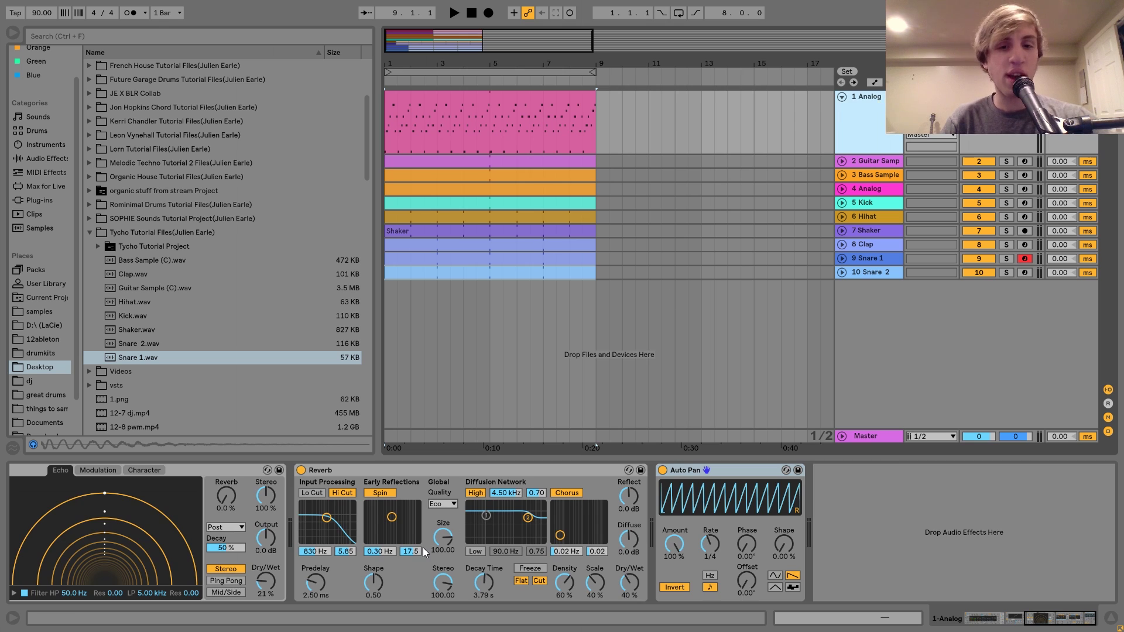
Play the 1 Analog track's clip from bar 1 to hear the arpeggio alongside its instrument chain.
left_click(1006, 97)
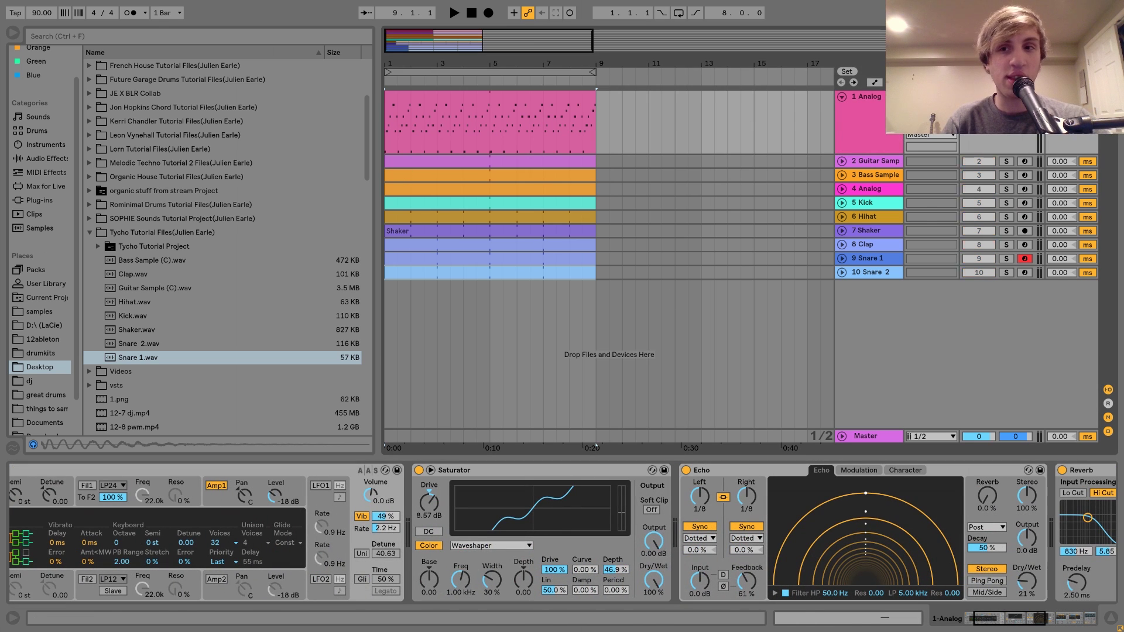
left_click(517, 99)
key("space")
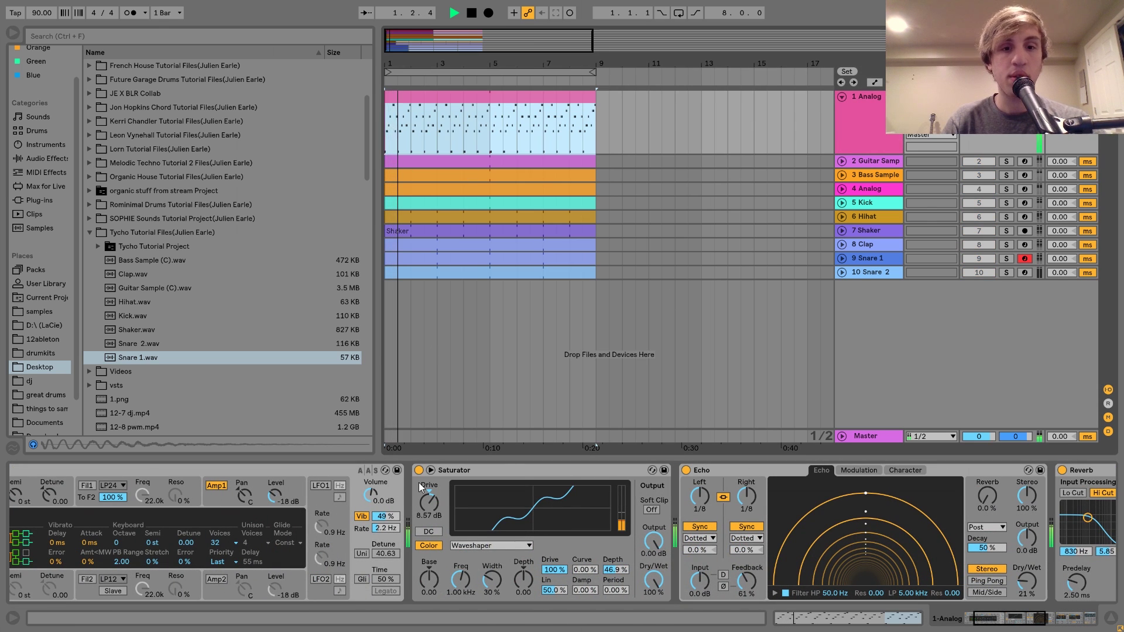
scroll(420, 483, "left", 3)
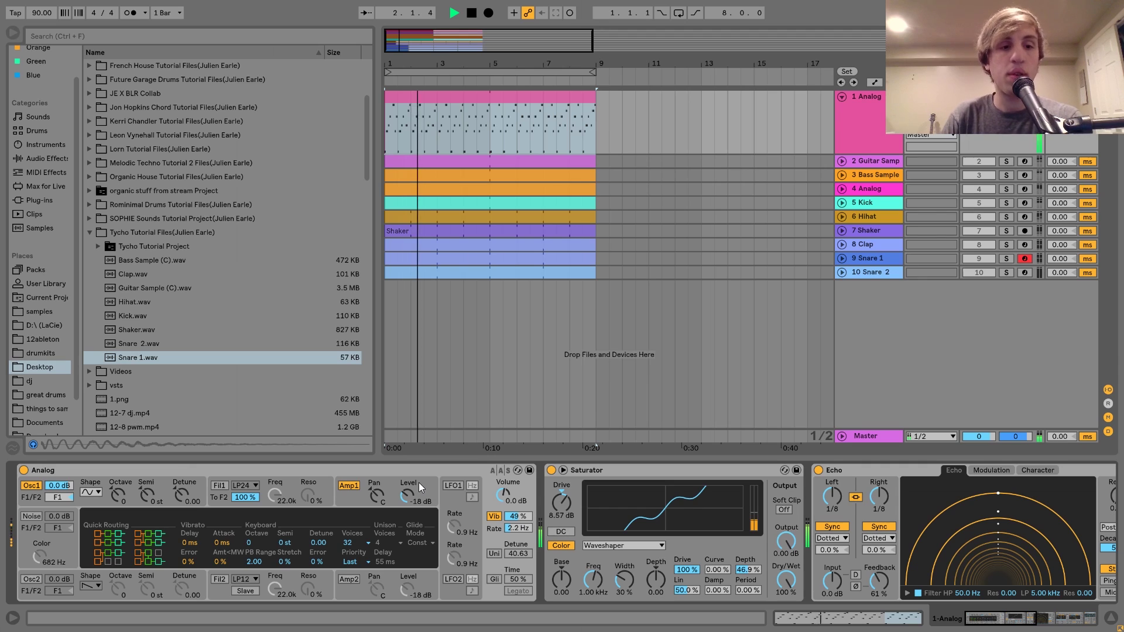
key("space")
Open the 1 Analog clip's MIDI notes and play the opening bars repeatedly to examine the arpeggio pattern.
double_click(398, 124)
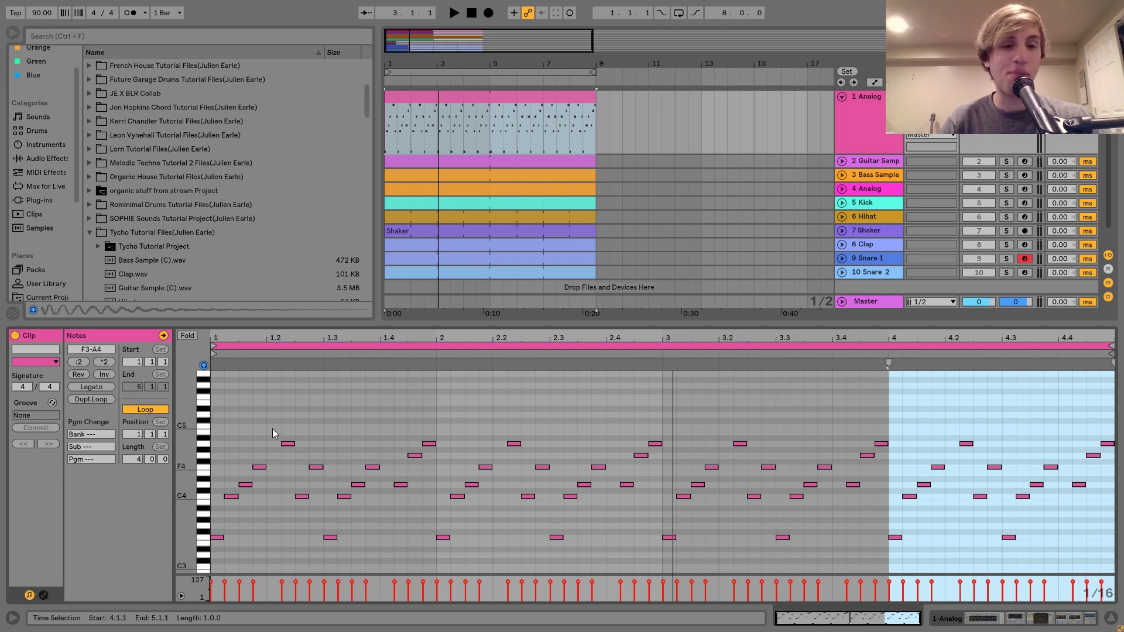
key("space")
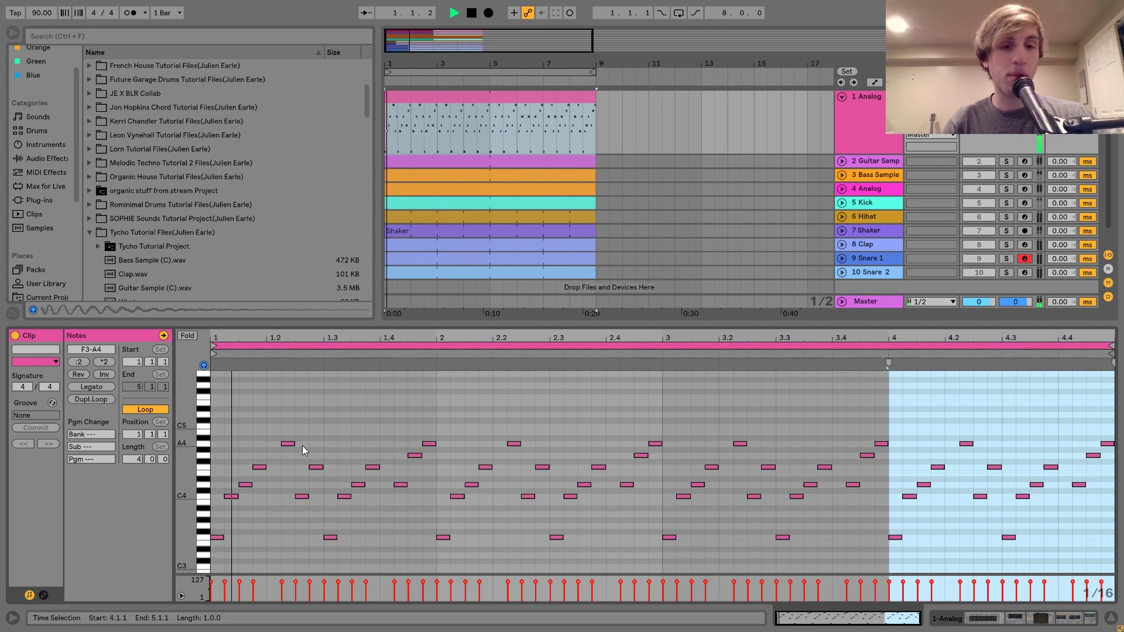
key("space")
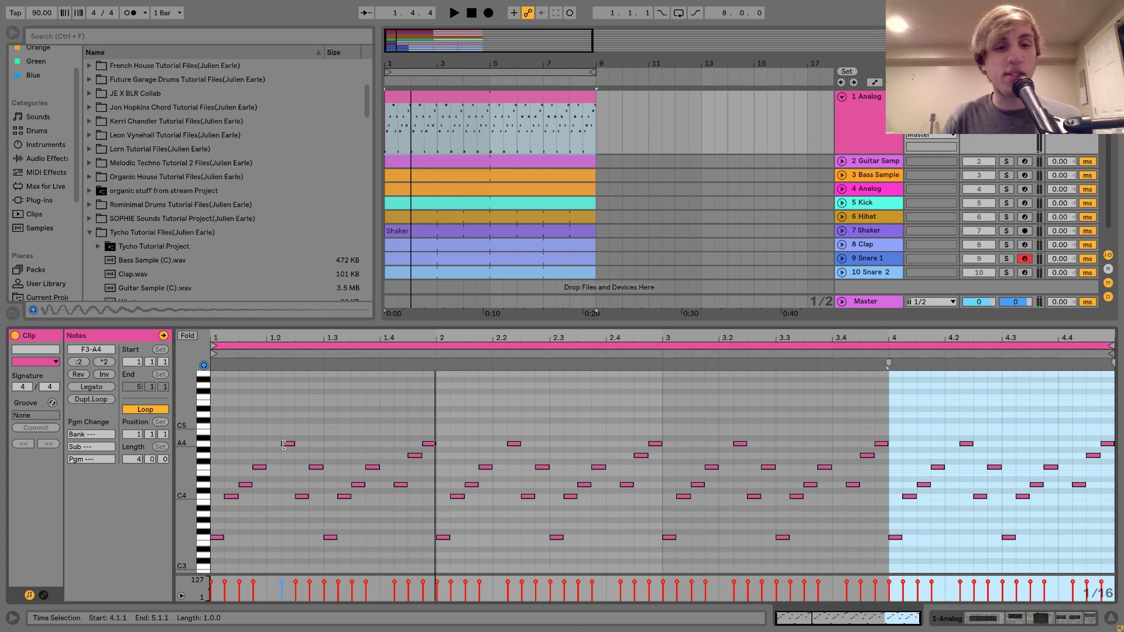
key("space")
key("space")
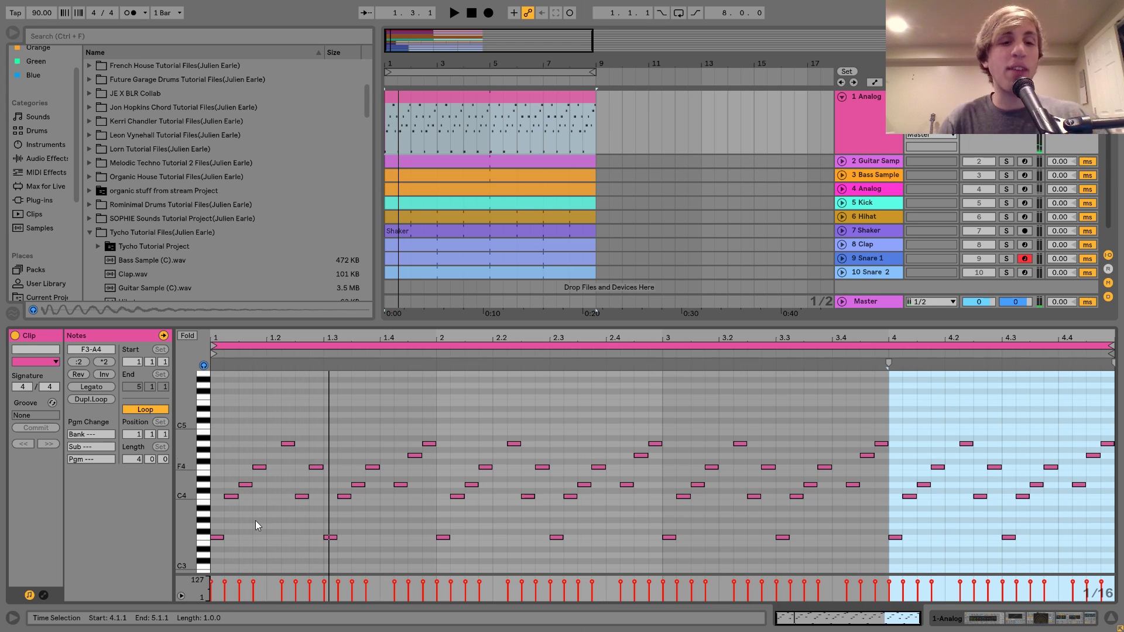
key("space")
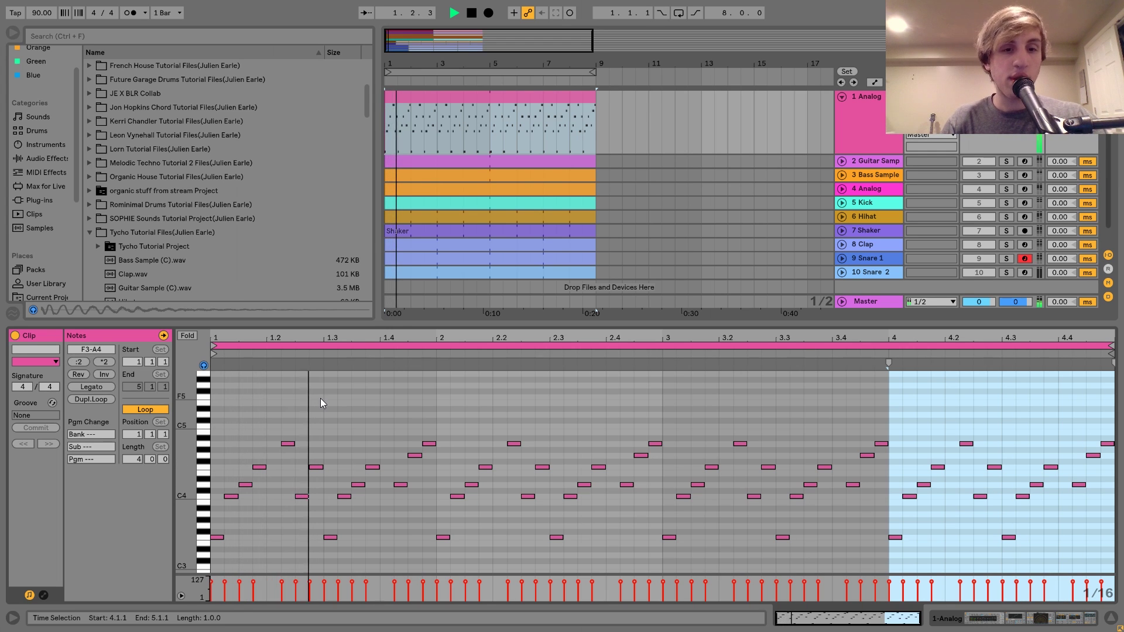
key("space")
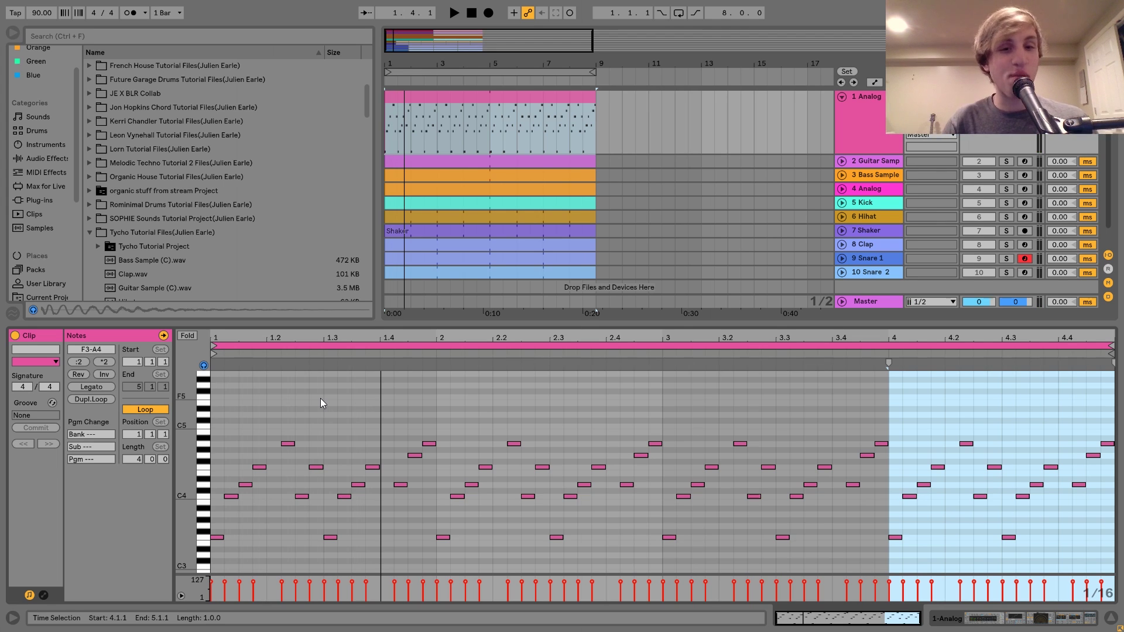
key("space")
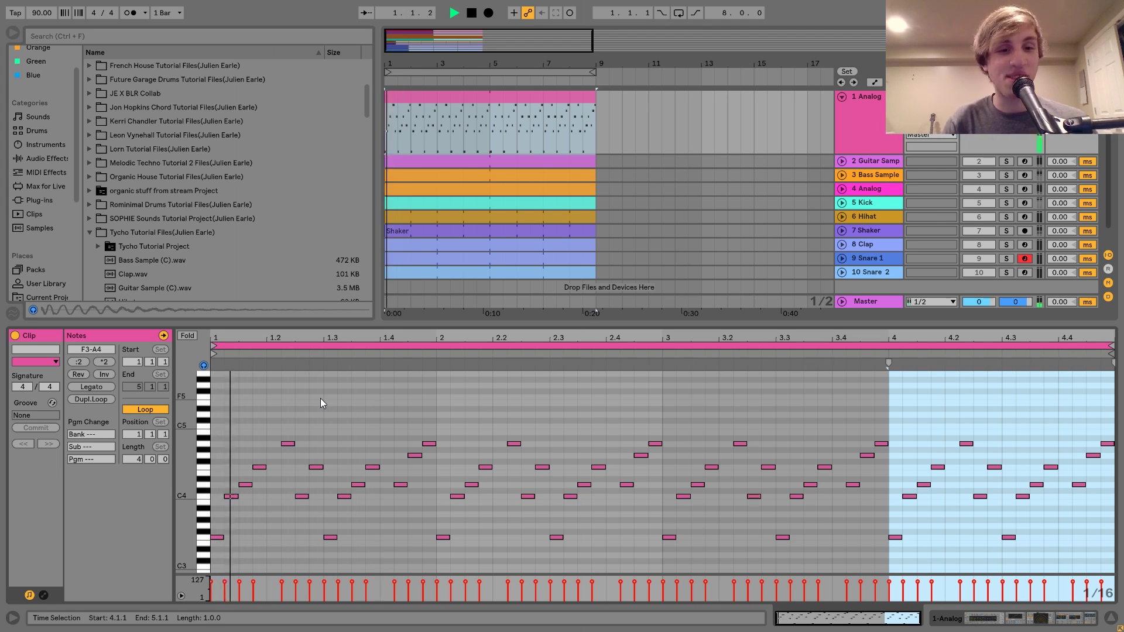
left_click(402, 407)
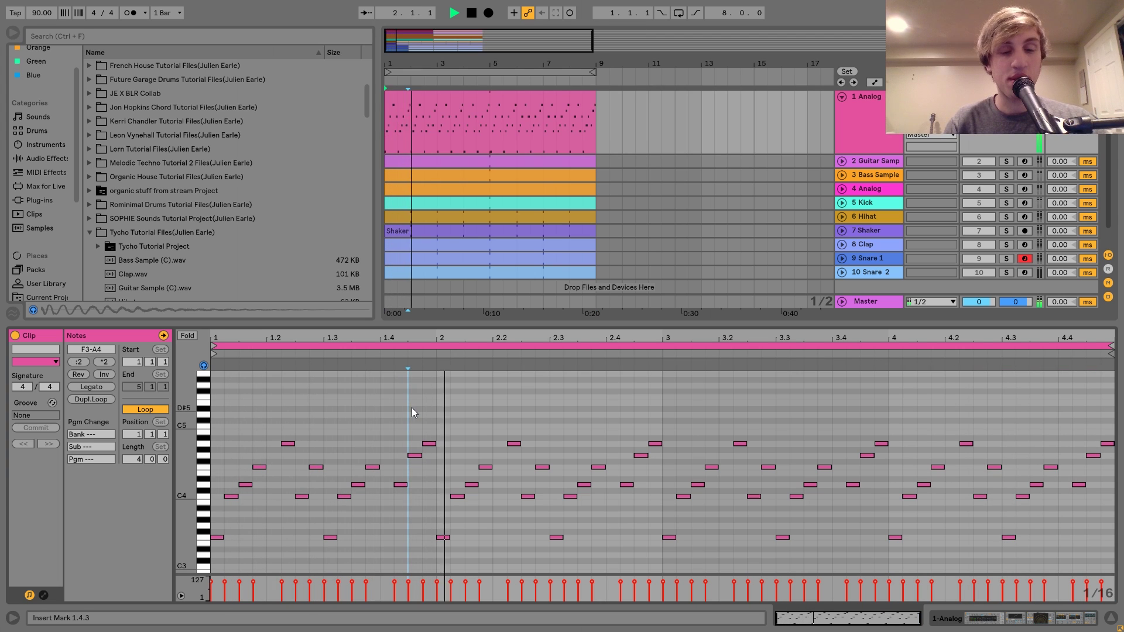
key("space")
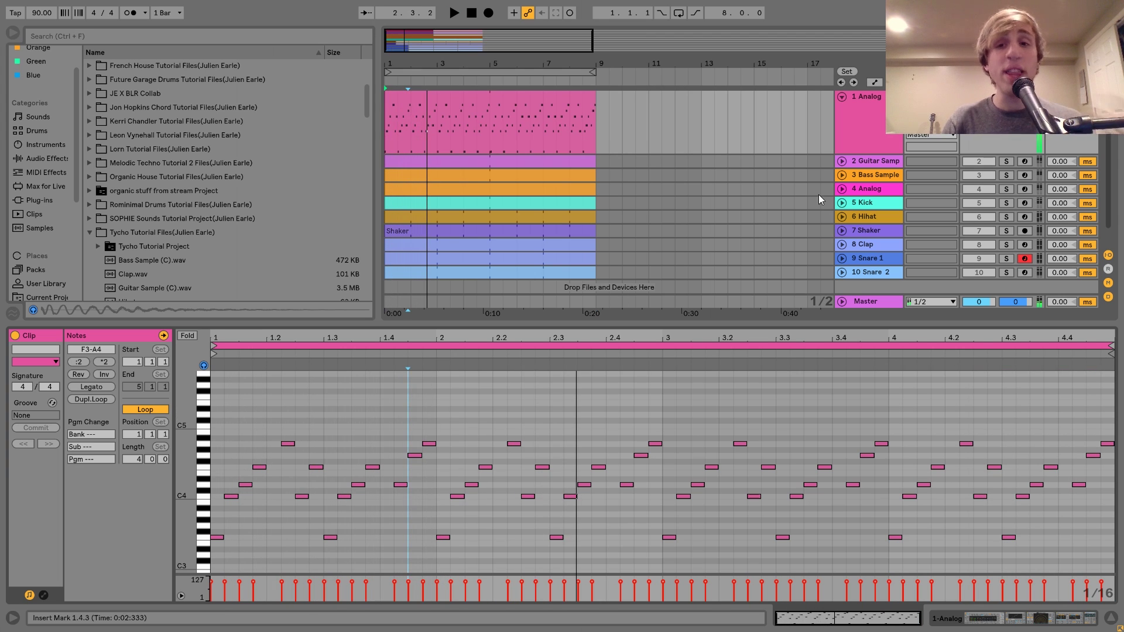
Show the 1 Analog track's devices and loop the arrangement over its clips, from bar 1 to bar 9.
left_click(866, 137)
left_click(554, 101)
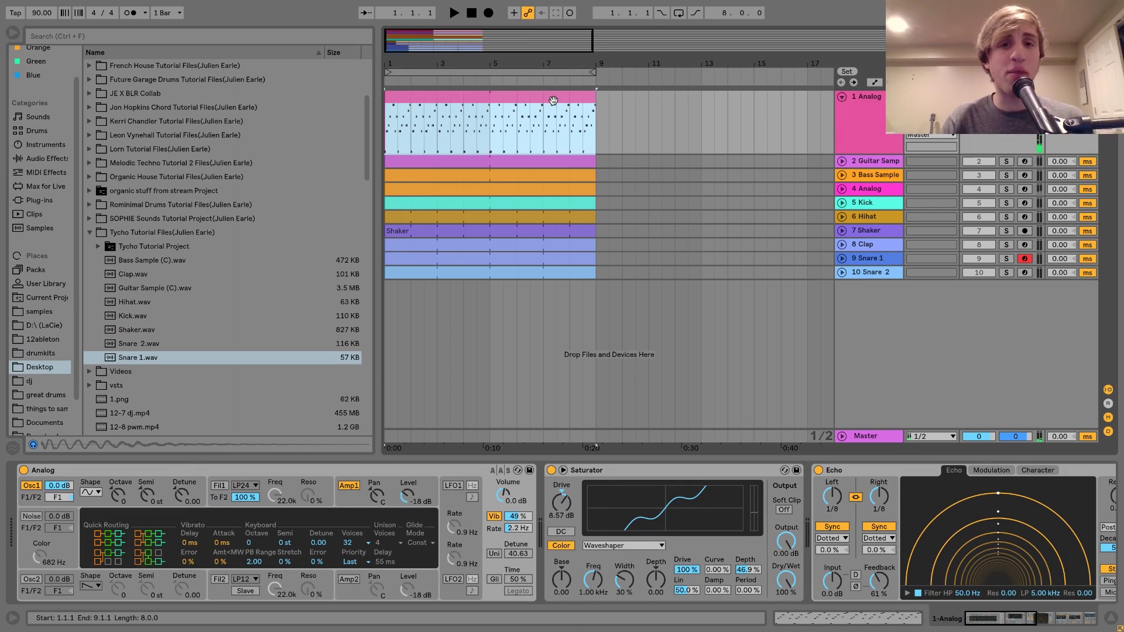
key("ctrl+l")
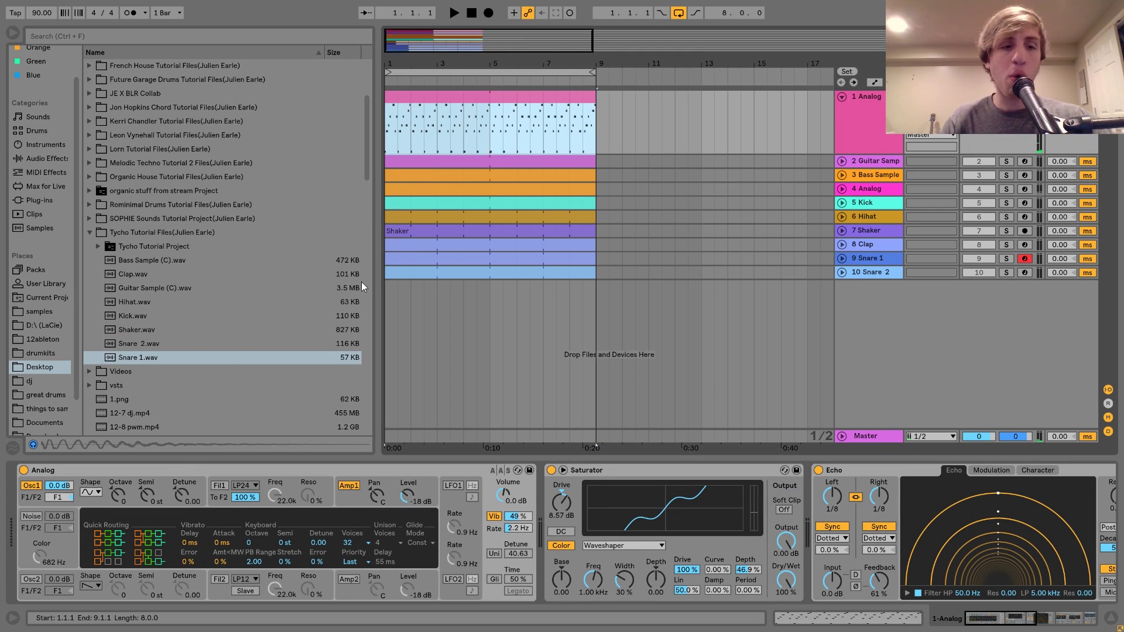
Play the arpeggio with oscillator 1's pitch envelope, then set Pitch Env Initial to 0 % and play it again.
left_click(89, 500)
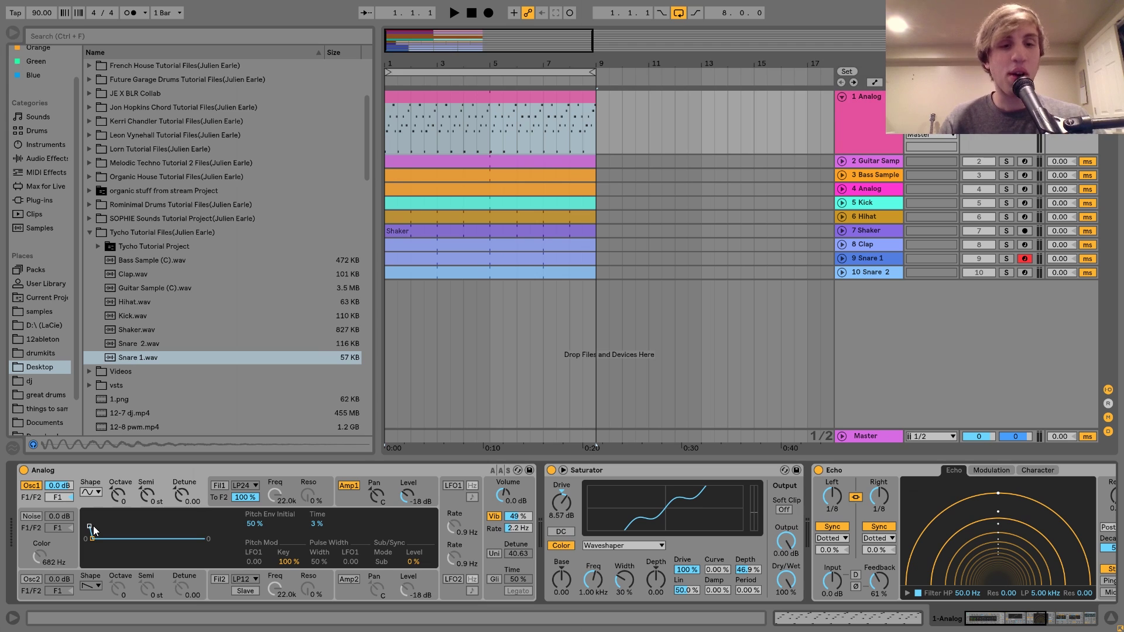
key("space")
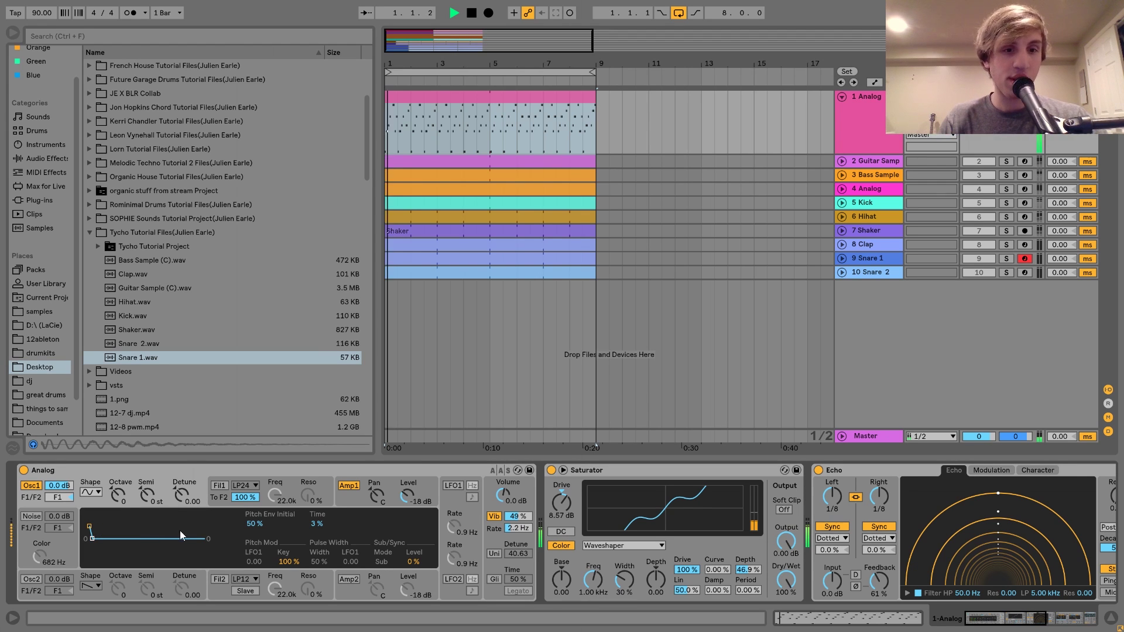
left_click(259, 525)
key("space")
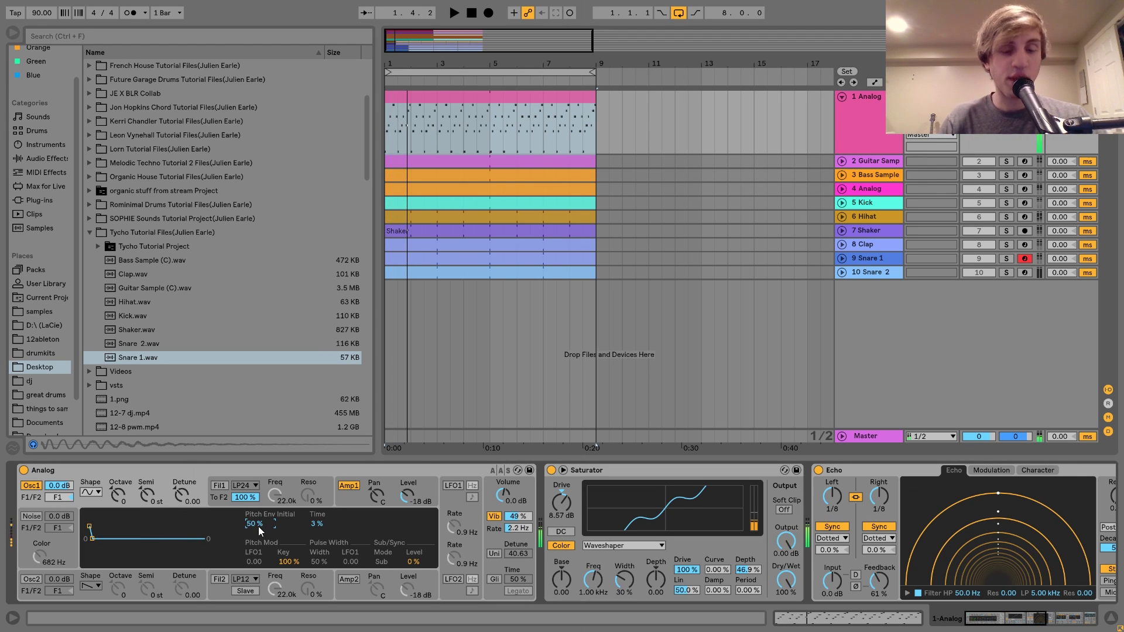
key("Delete")
key("space")
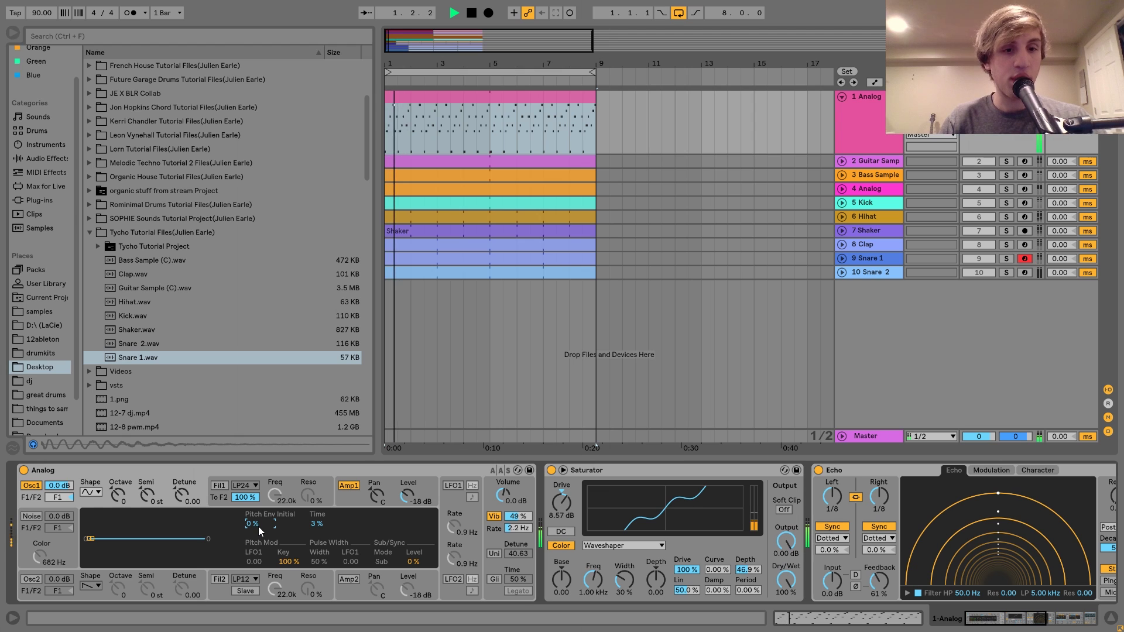
key("space")
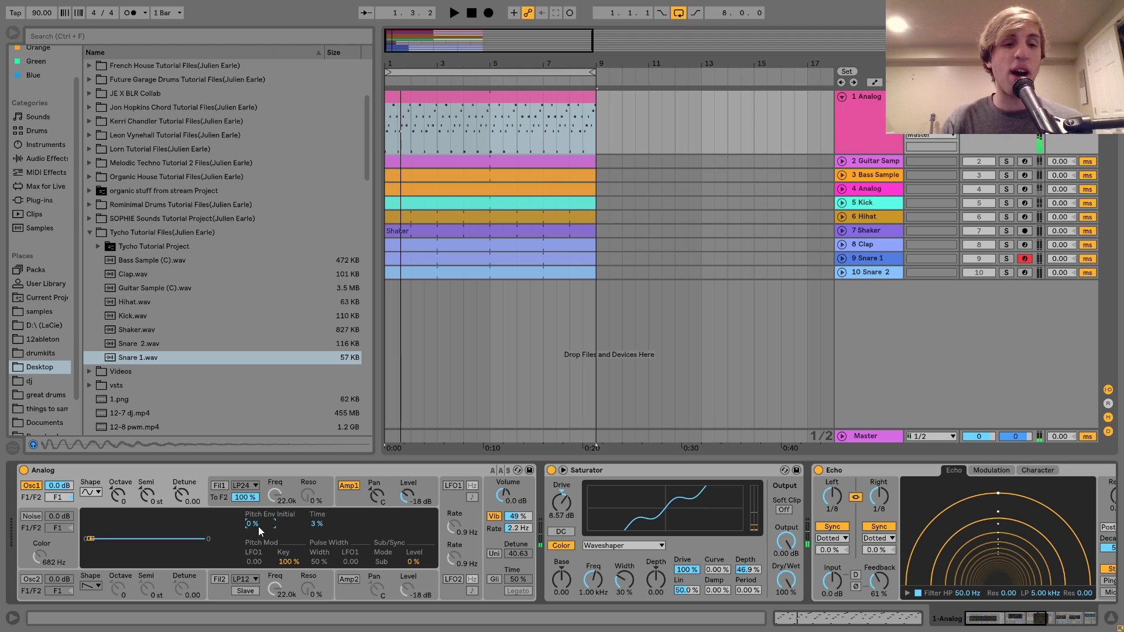
Set oscillator 1's Pitch Env Initial to 50 % and play the arpeggio.
type("5")
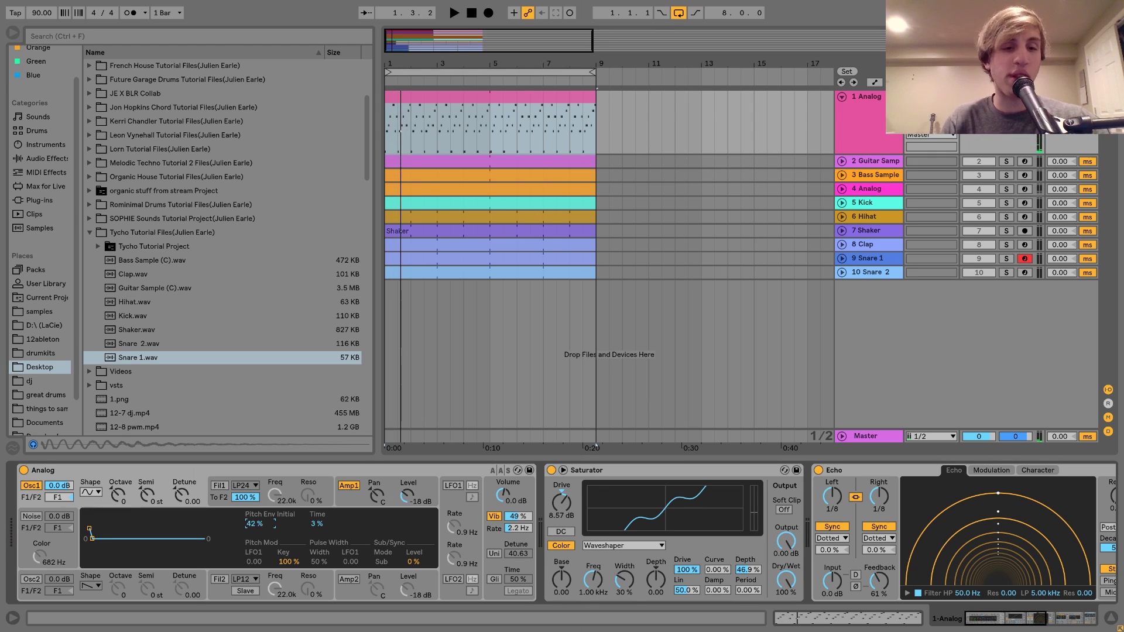
type("0")
key("Return")
key("space")
key("space")
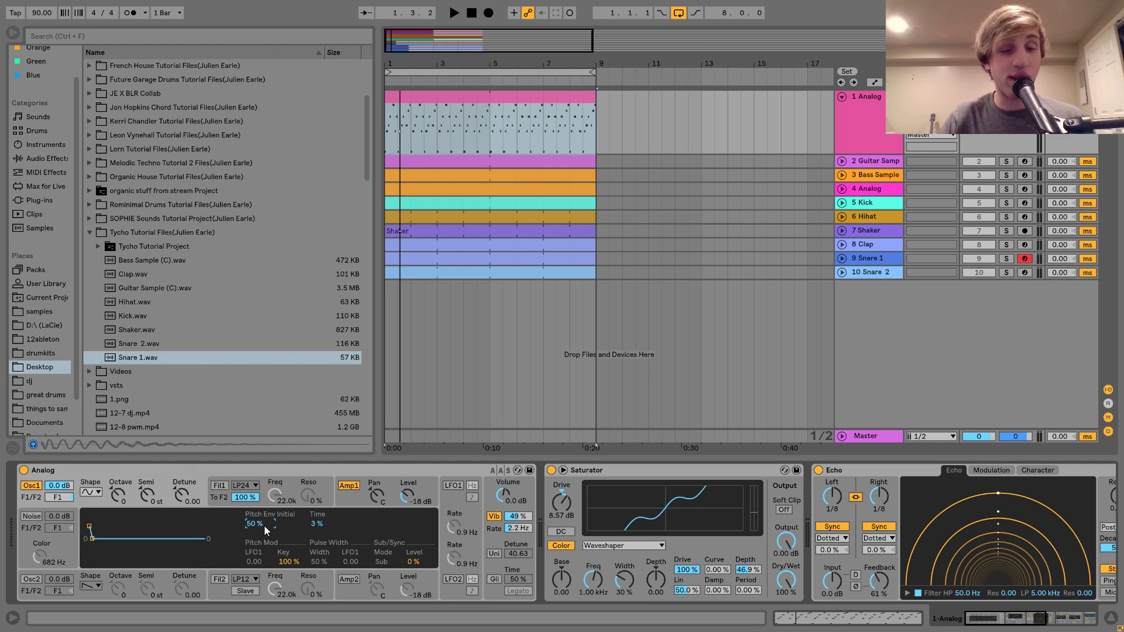
Review the Analog synth's Amp 1 envelope and its vibrato settings while playing the loop.
left_click(347, 504)
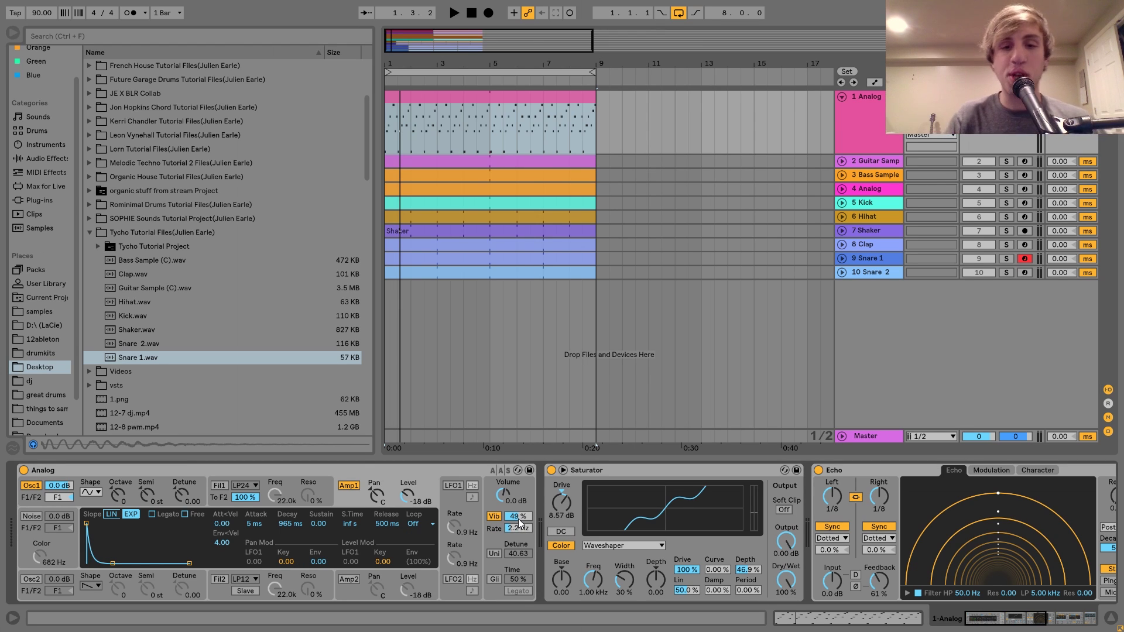
key("space")
scroll(518, 520, "down", 3)
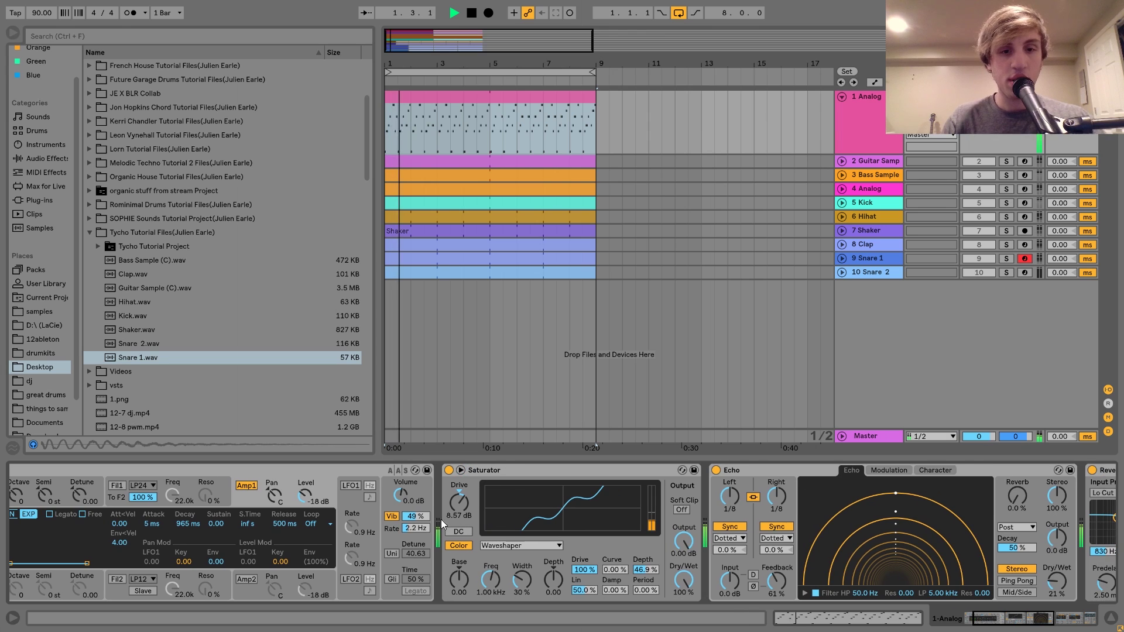
left_click(394, 516)
key("space")
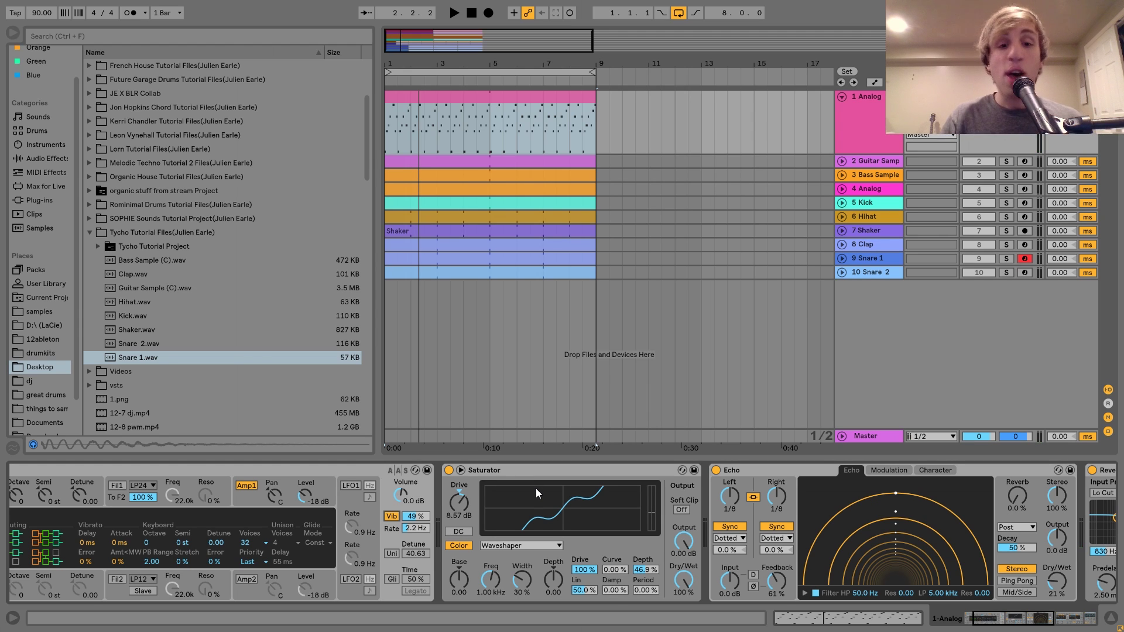
Bypass the Saturator, Echo, Reverb and Auto Pan on the 1 Analog track and play the dry synth.
scroll(536, 489, "right", 3)
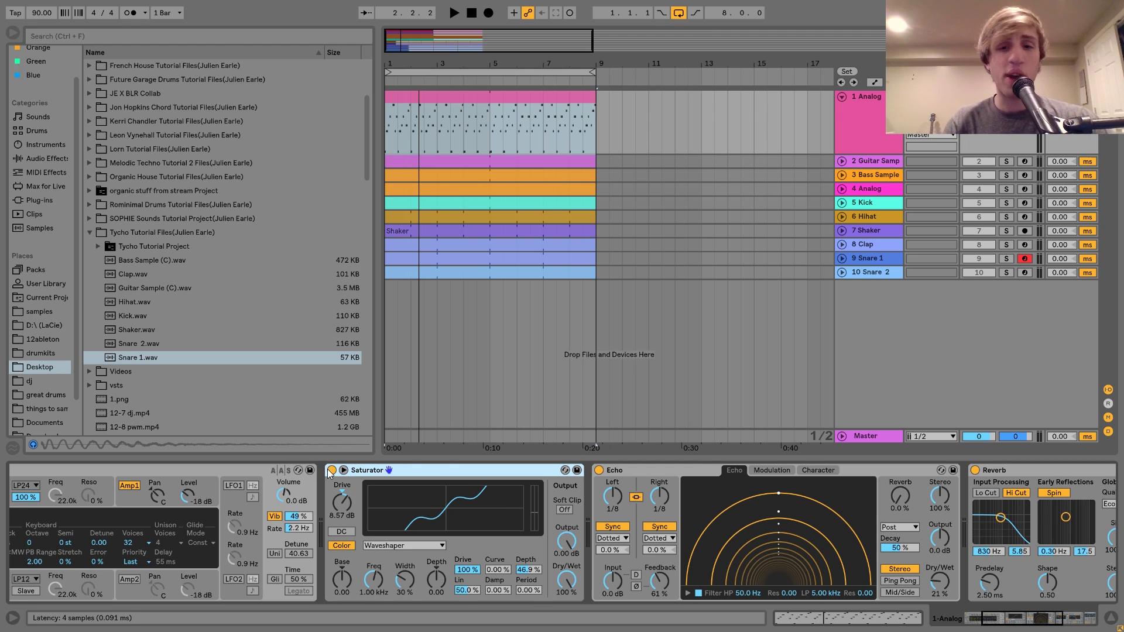
scroll(517, 483, "left", 4)
left_click(552, 471)
scroll(552, 470, "right", 4)
left_click(598, 470)
scroll(600, 469, "right", 8)
left_click(533, 470)
key("space")
scroll(894, 469, "left", 12)
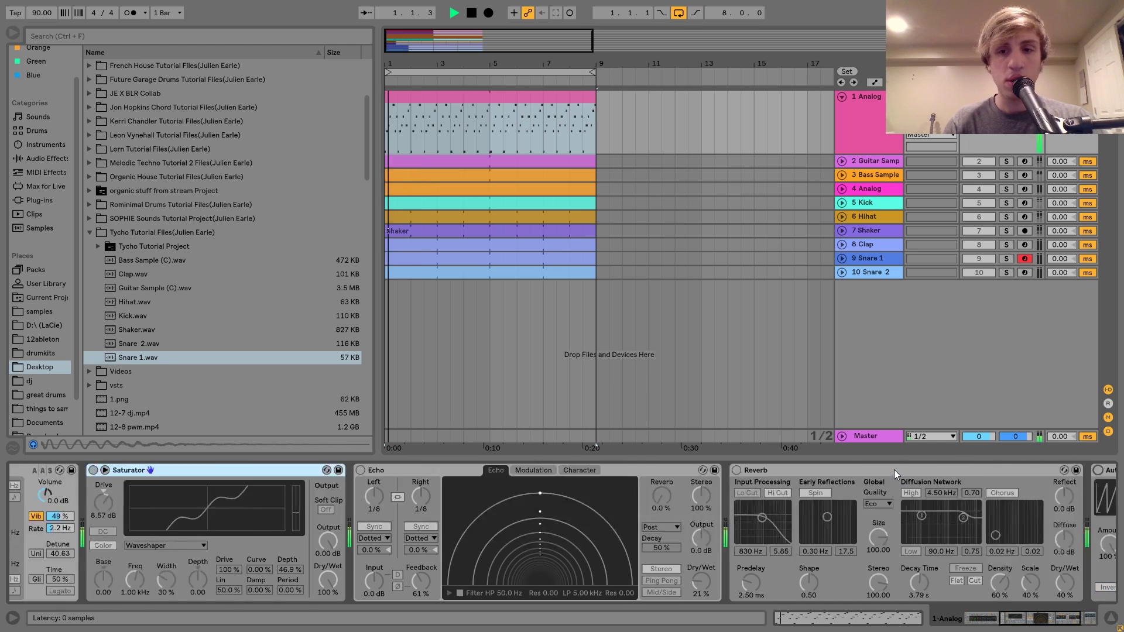
key("space")
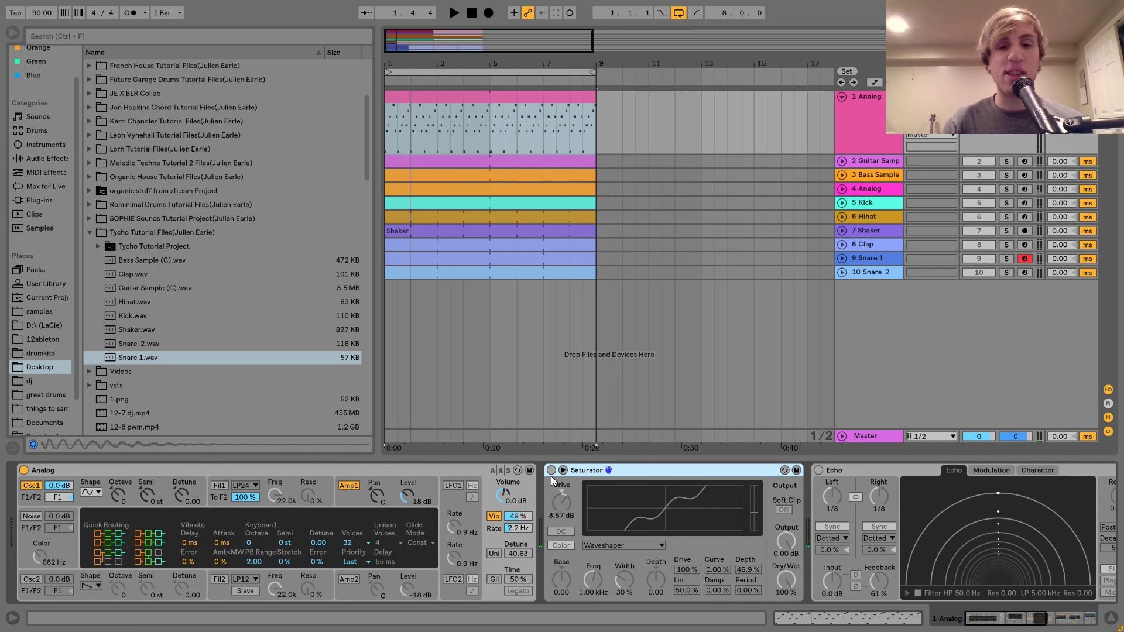
Turn the Saturator back on and play the arpeggio with only that effect active.
left_click(550, 471)
key("space")
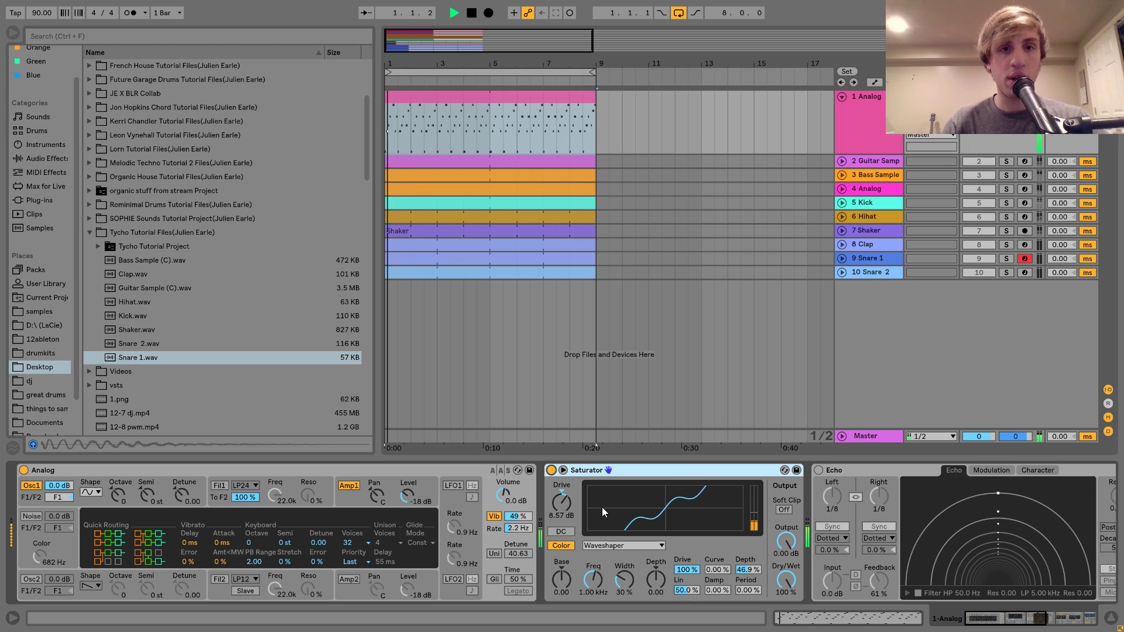
scroll(599, 511, "right", 3)
key("space")
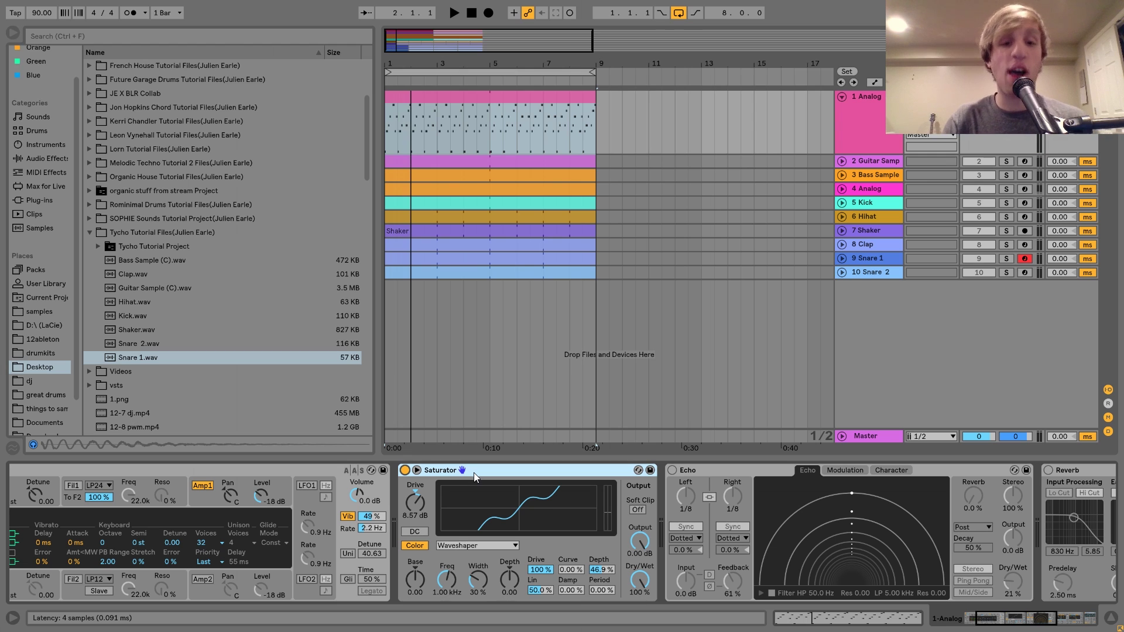
Turn the Echo back on after the Saturator and play the arpeggio with both effects.
scroll(293, 555, "left", 3)
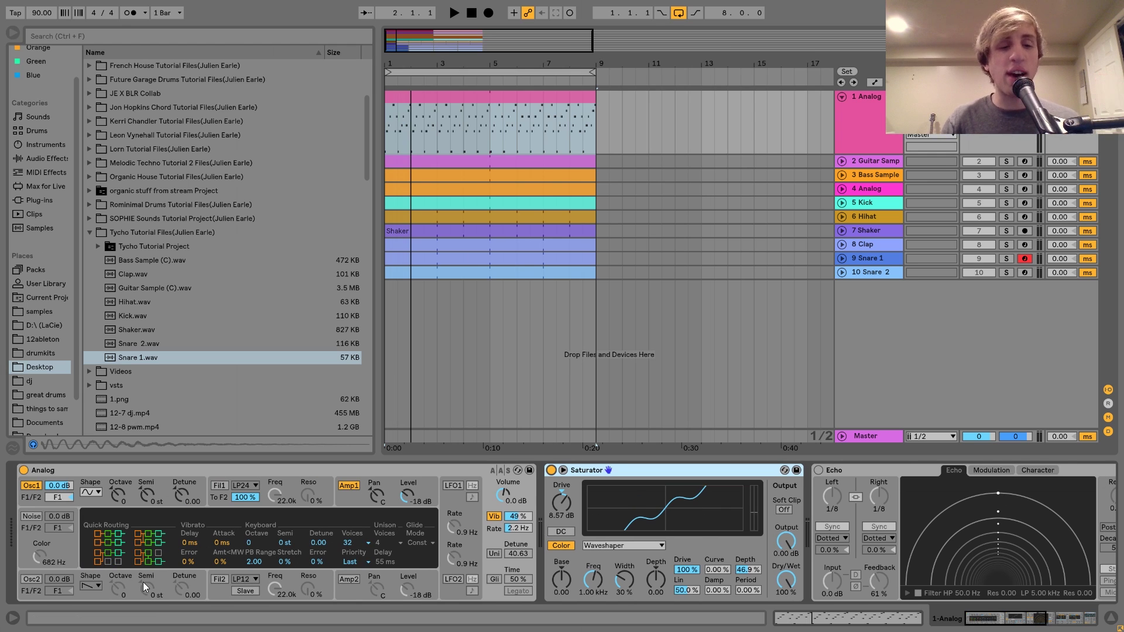
scroll(336, 501, "right", 5)
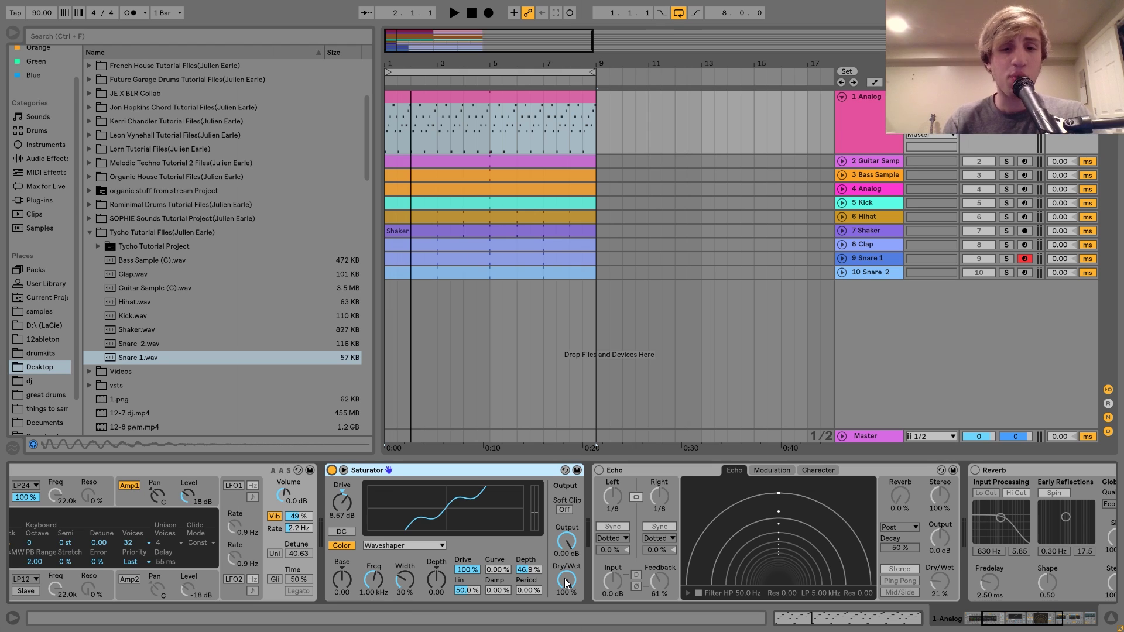
scroll(566, 583, "right", 5)
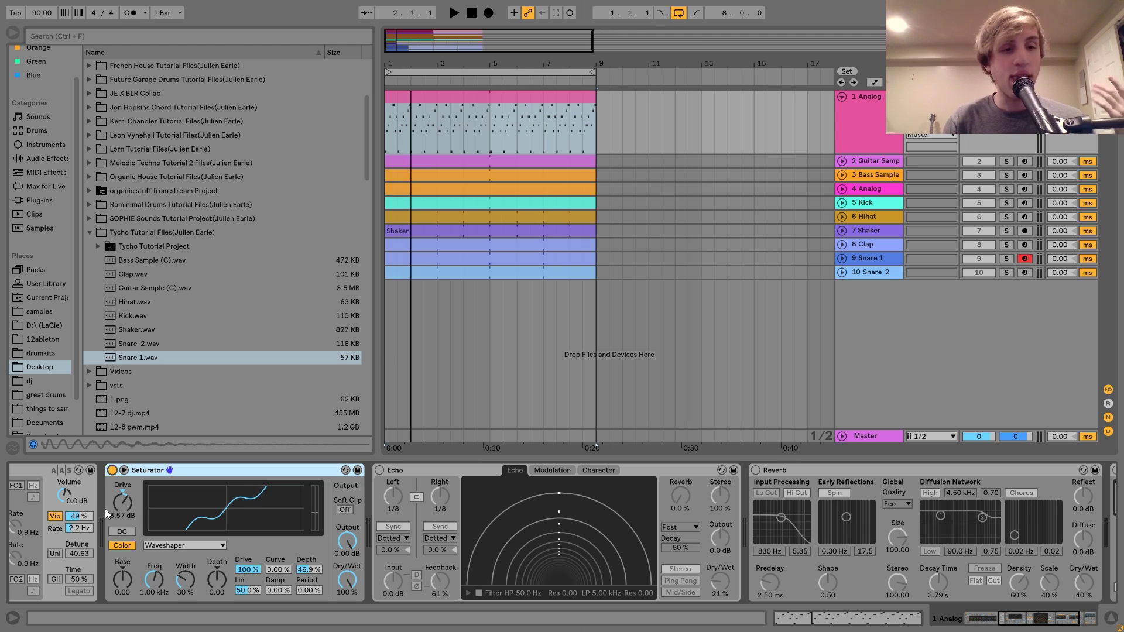
scroll(115, 508, "left", 3)
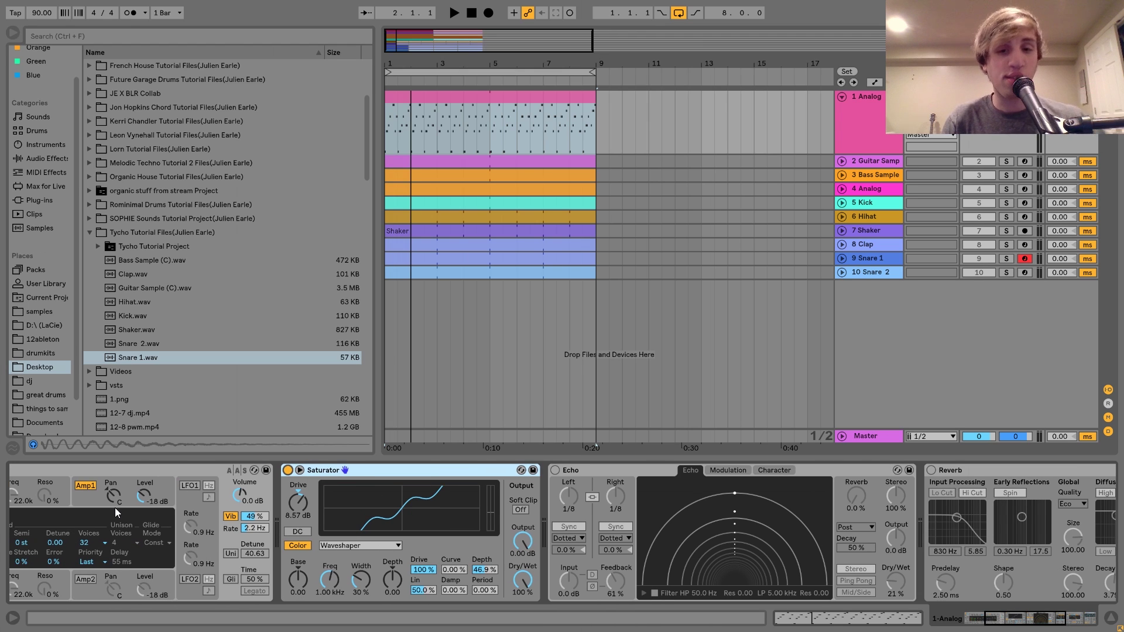
scroll(114, 507, "right", 5)
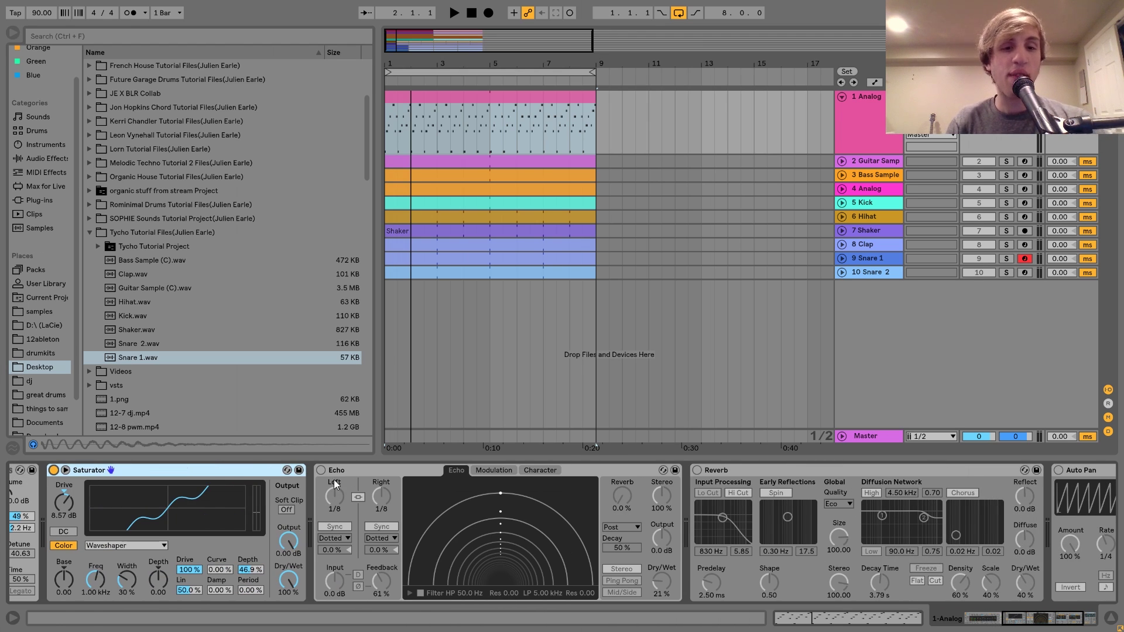
left_click(322, 470)
scroll(321, 471, "right", 2)
key("space")
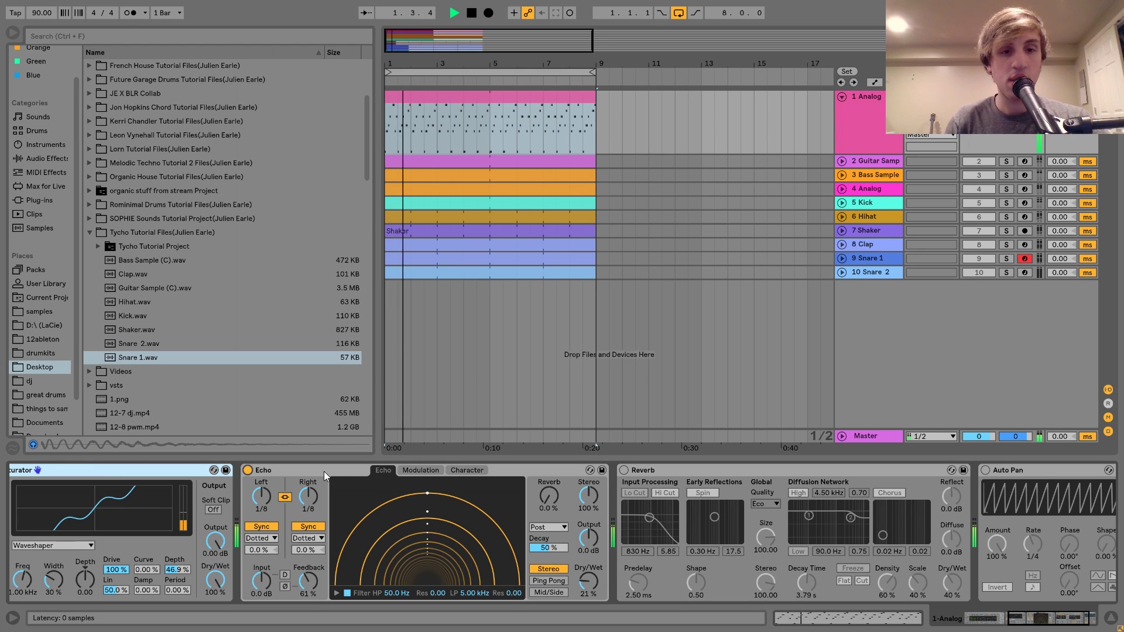
Replay the arpeggio with the Saturator and Echo active while reviewing the rest of the effects chain.
key("space")
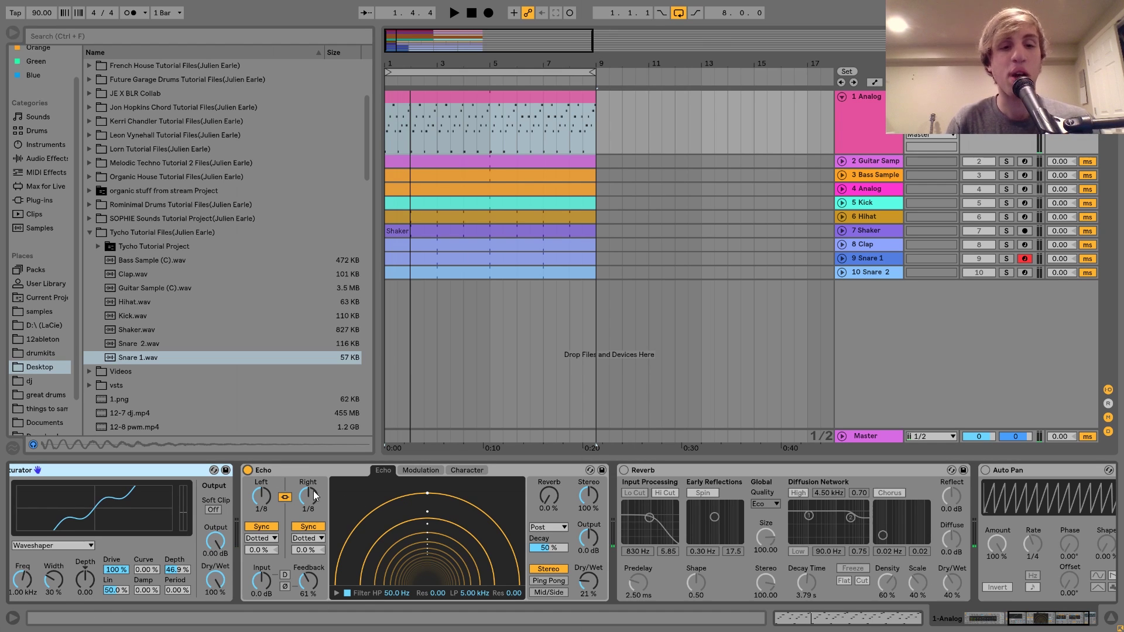
key("space")
scroll(301, 480, "right", 2)
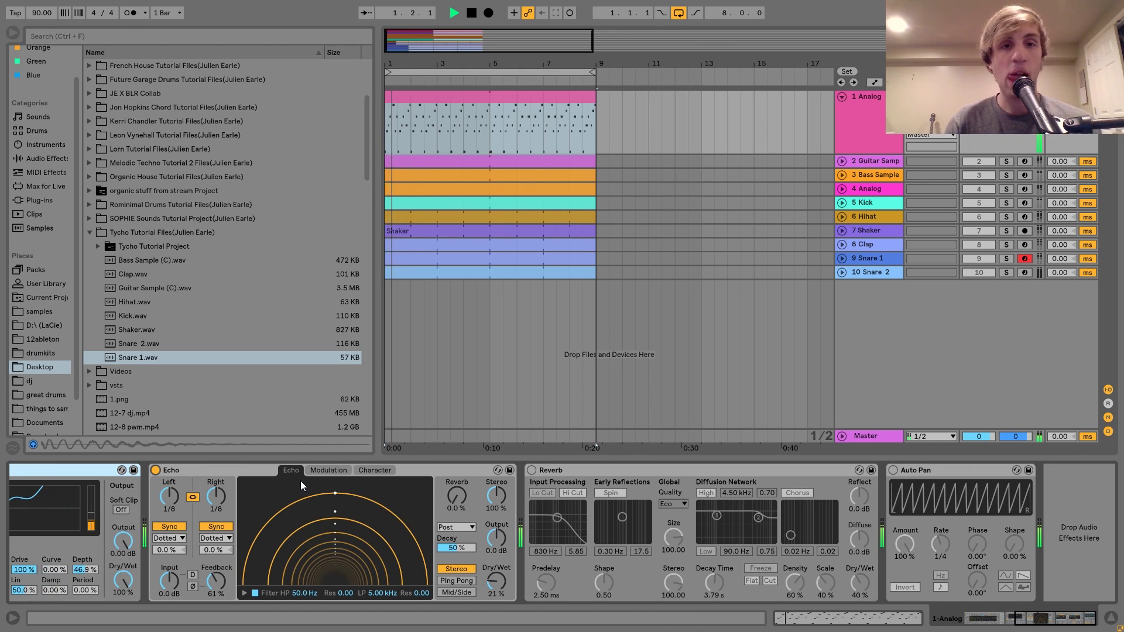
key("space")
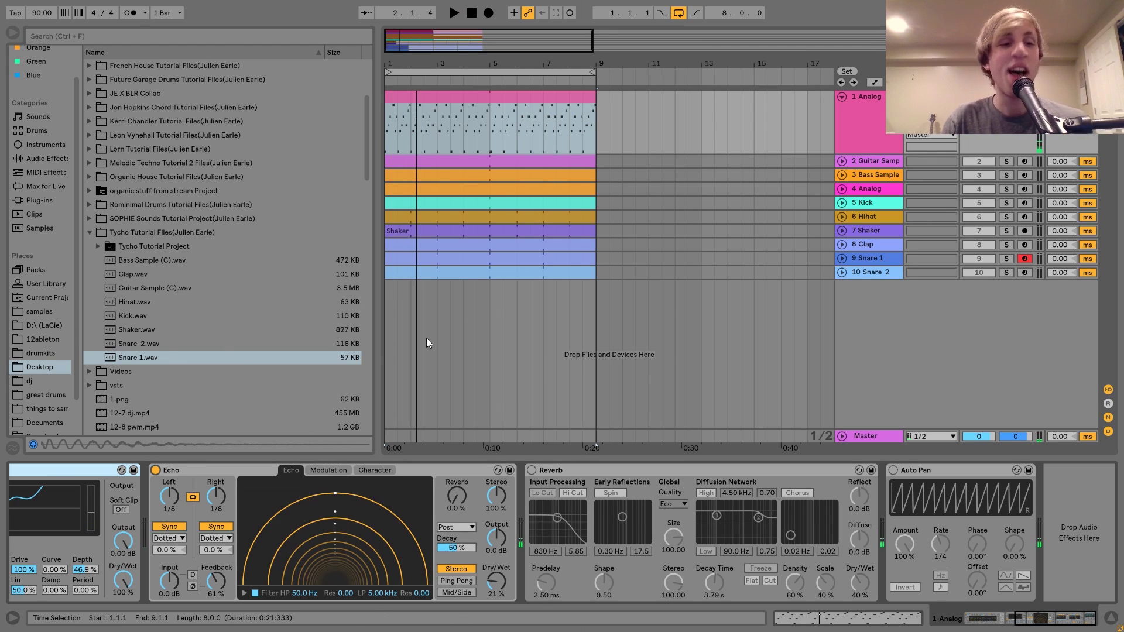
Compare the arpeggio with the Echo bypassed and with it turned back on, playing the loop each time.
left_click(155, 471)
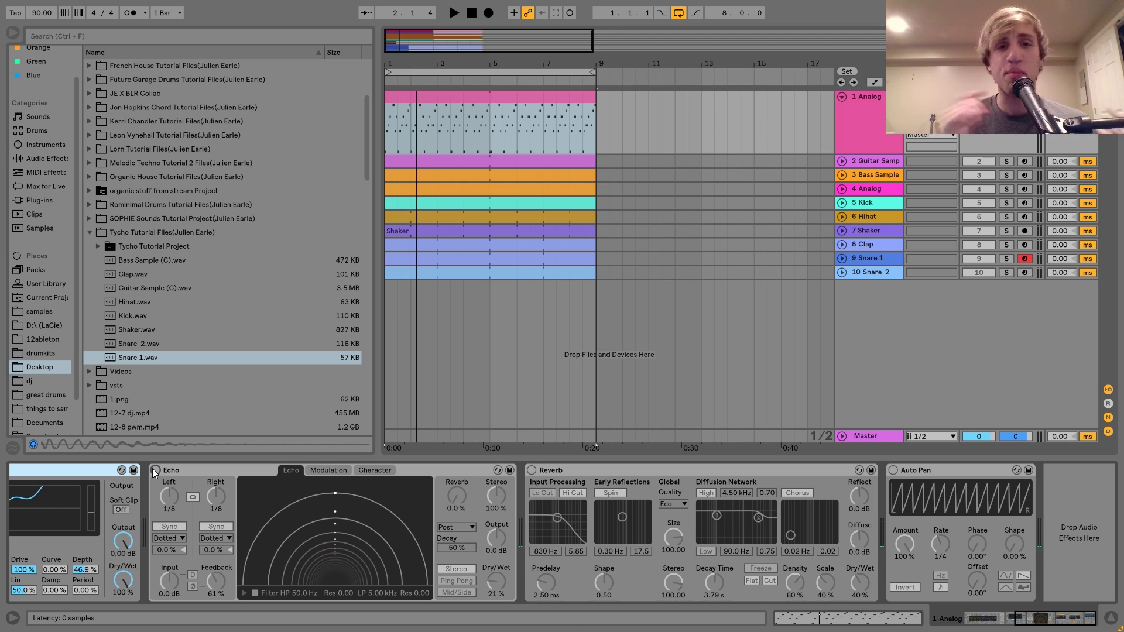
key("space")
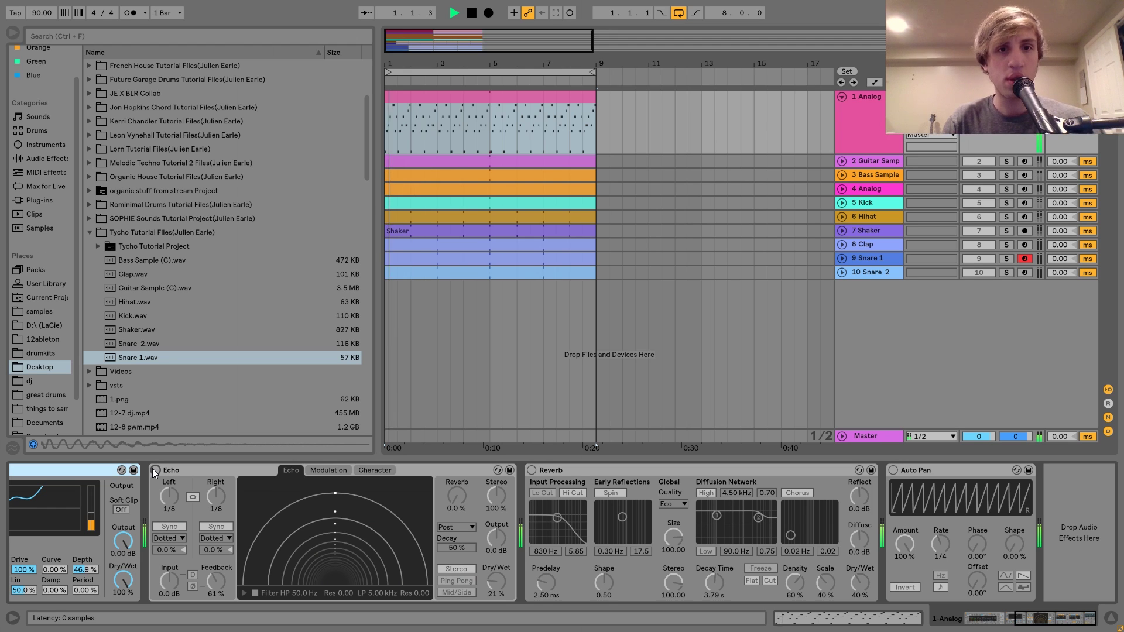
left_click(47, 114)
key("space")
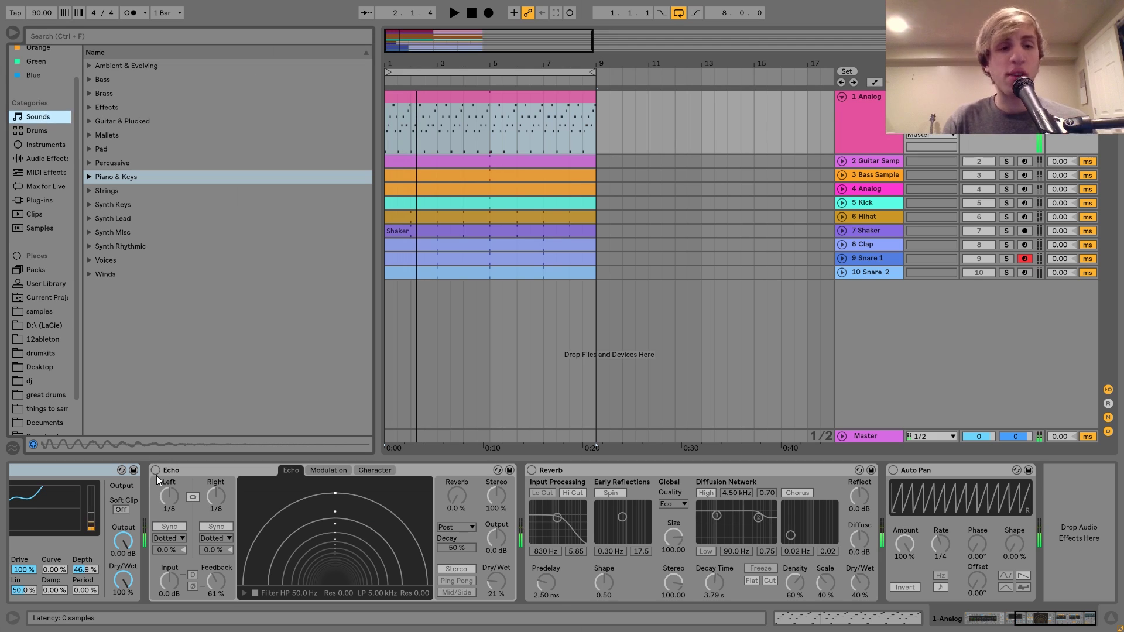
left_click(156, 471)
key("space")
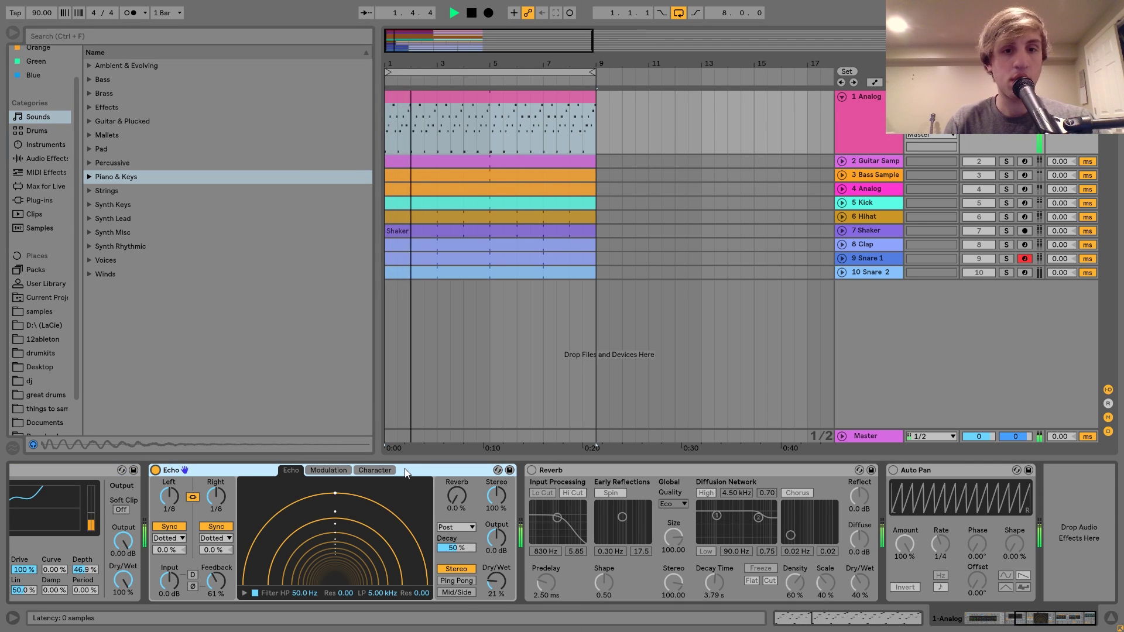
key("space")
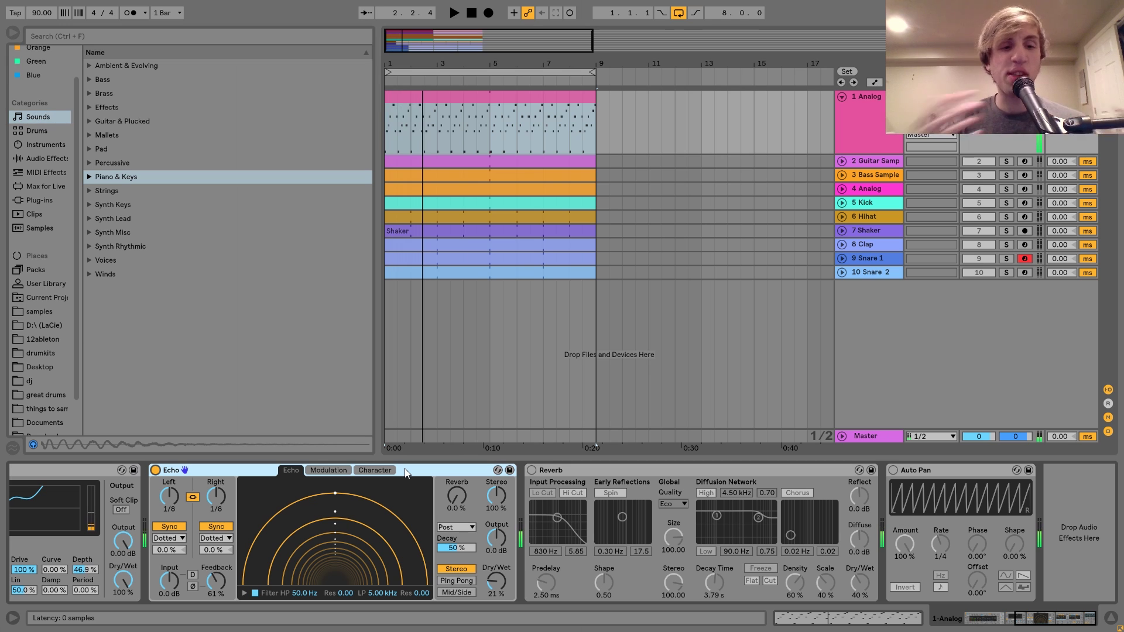
Turn the Reverb back on and play the arpeggio through it, and re-enable the Auto Pan.
left_click(532, 470)
key("space")
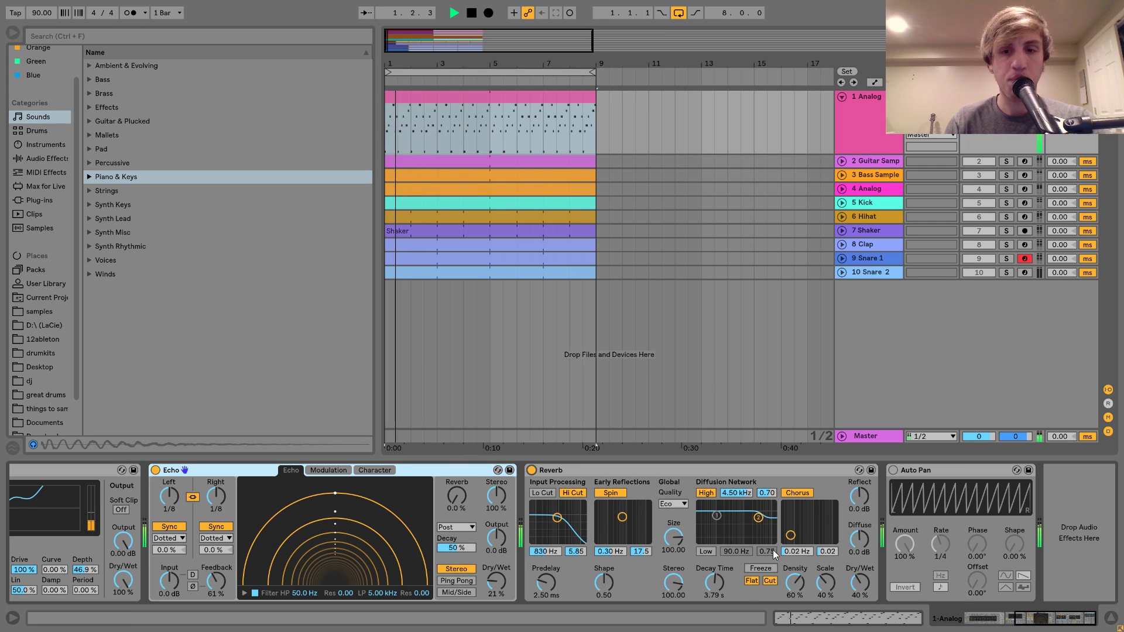
key("space")
left_click(893, 470)
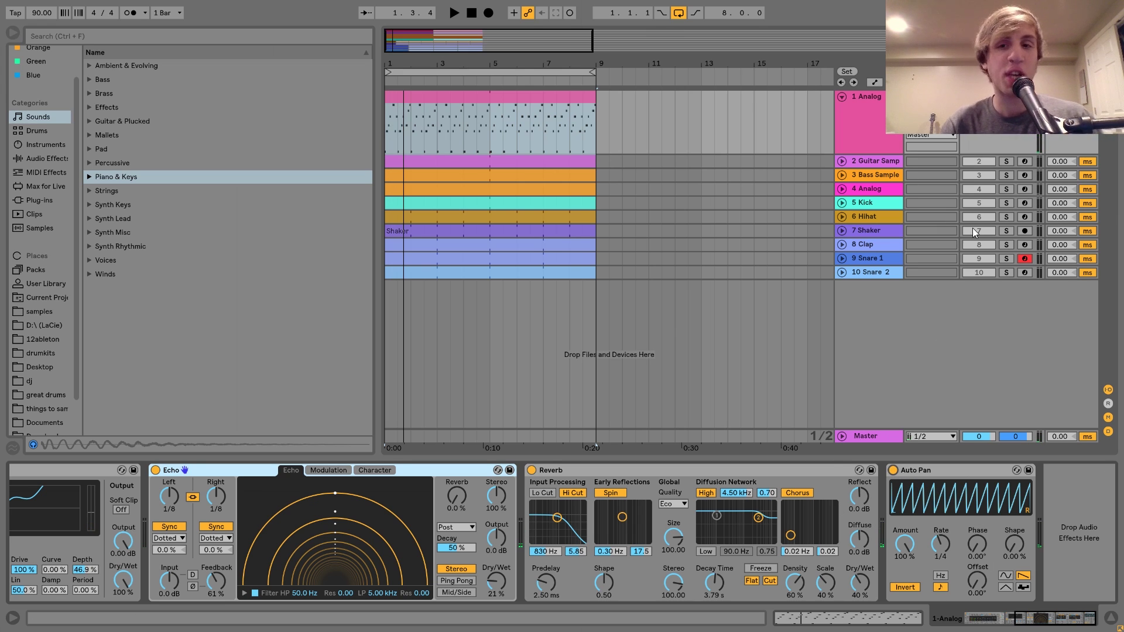
Unfold the 5 Kick track and examine its clip's note pattern against the Auto Pan, and fold the track again.
left_click(842, 203)
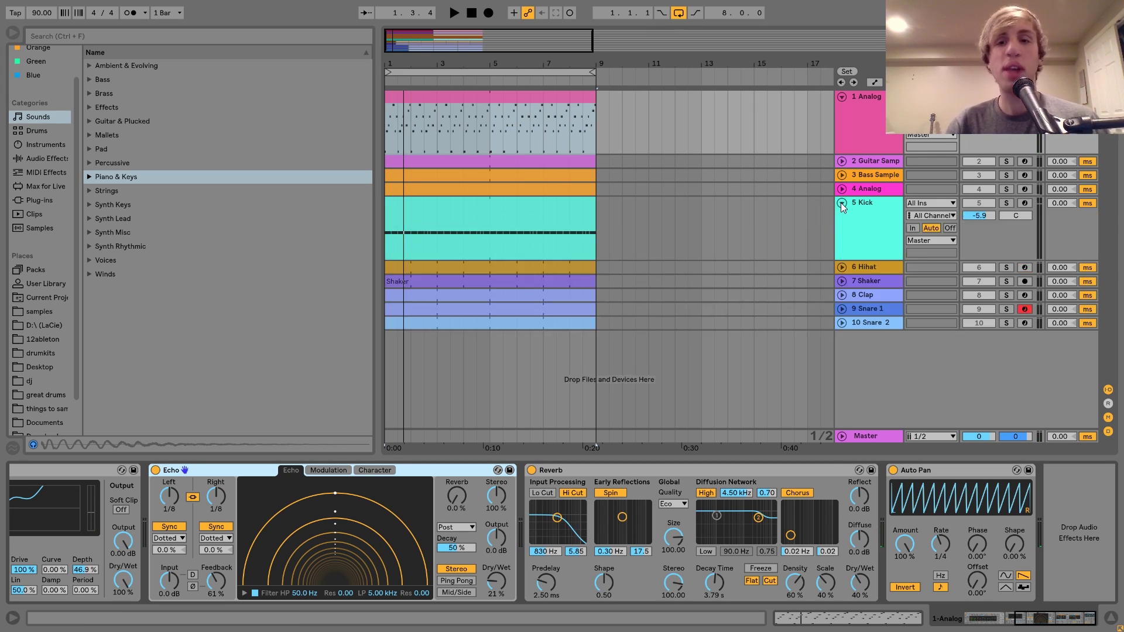
left_click(524, 211)
left_click(554, 435)
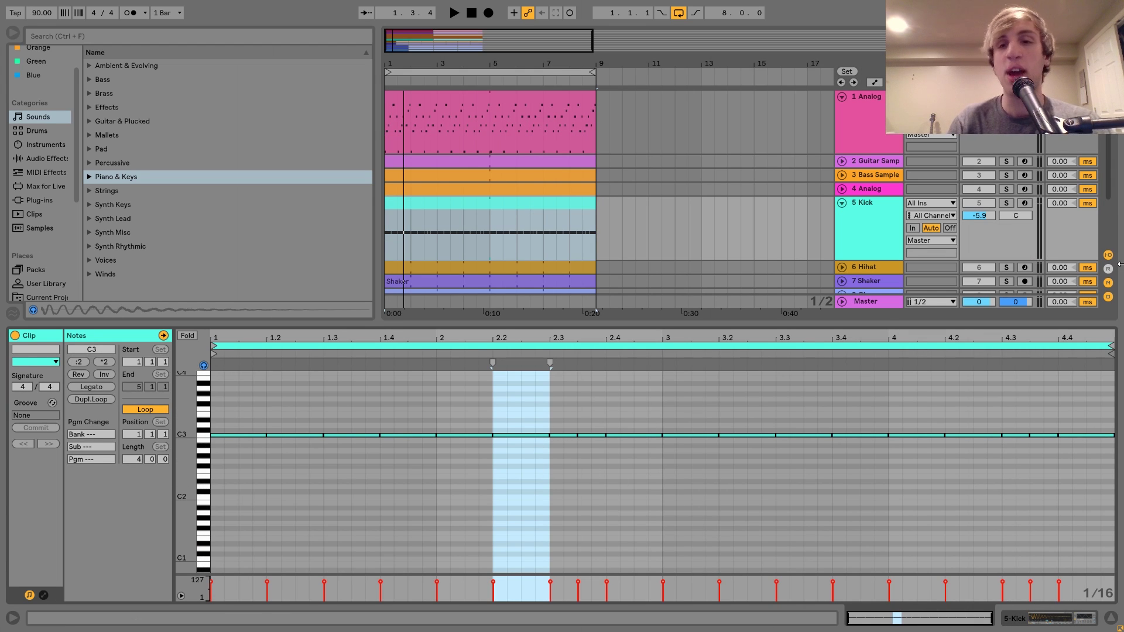
left_click(876, 117)
left_click(873, 113)
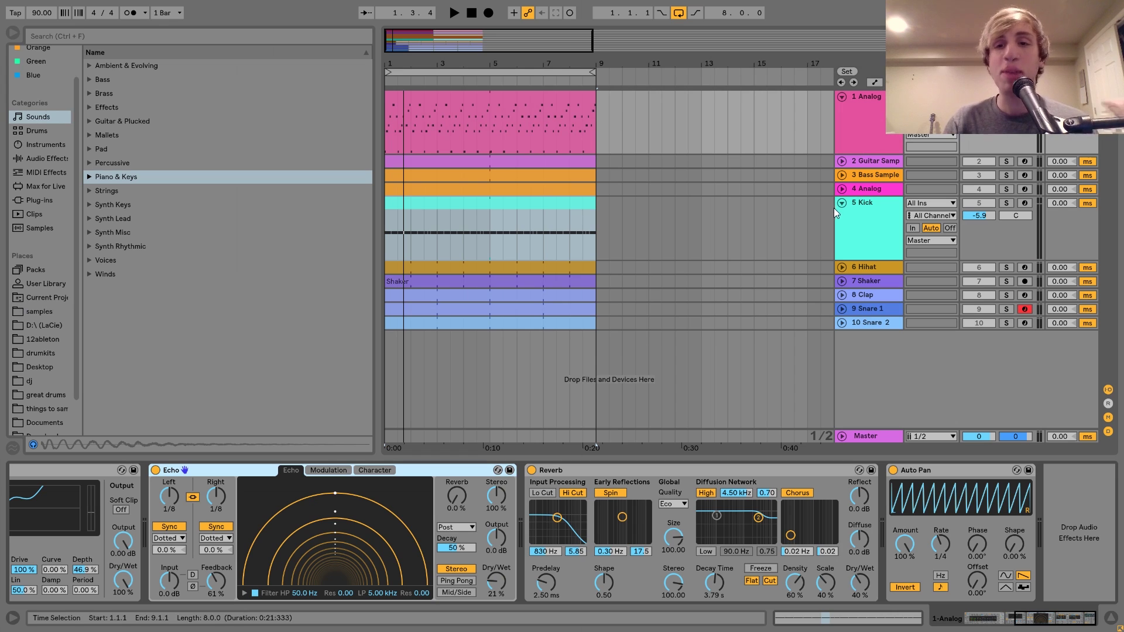
left_click(842, 202)
Play the arpeggio on the 1 Analog track with all four effects active.
left_click(864, 144)
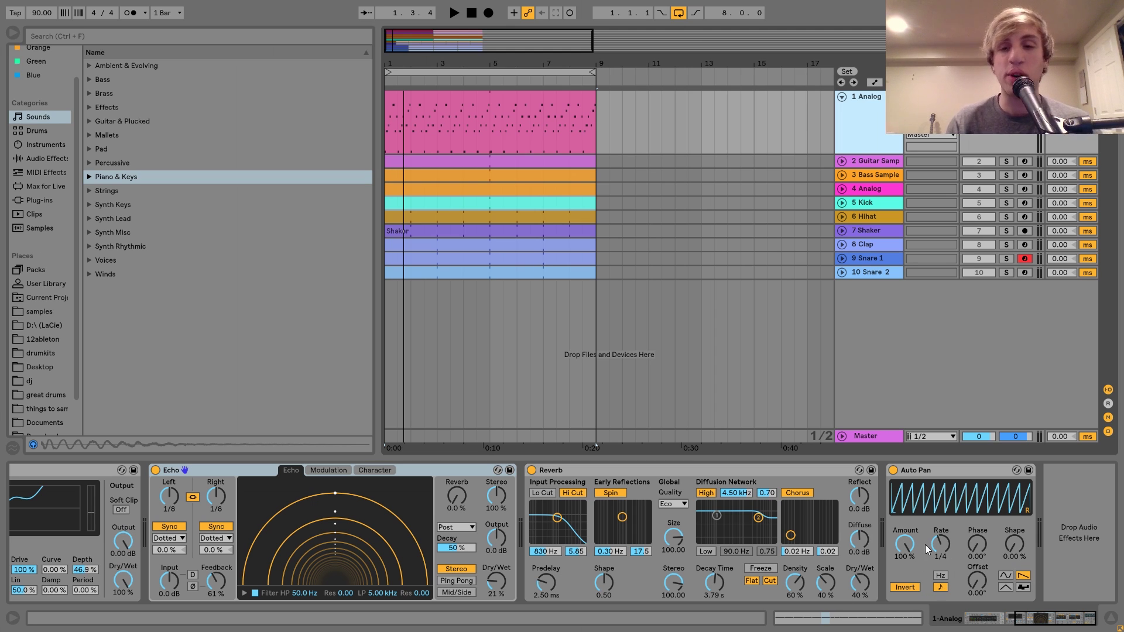
key("space")
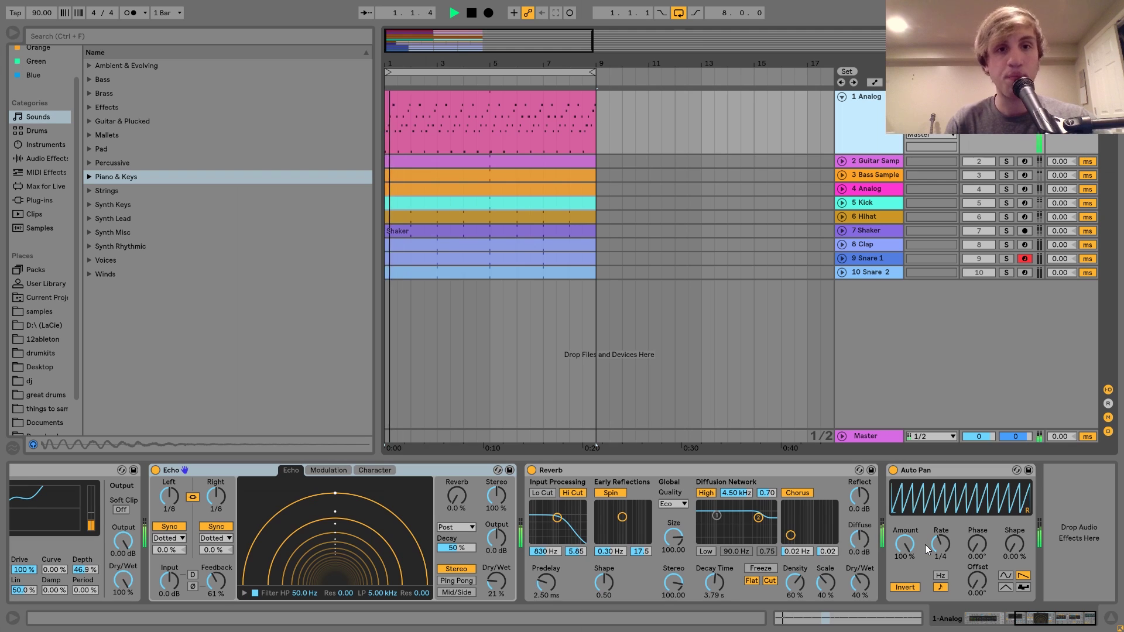
key("space")
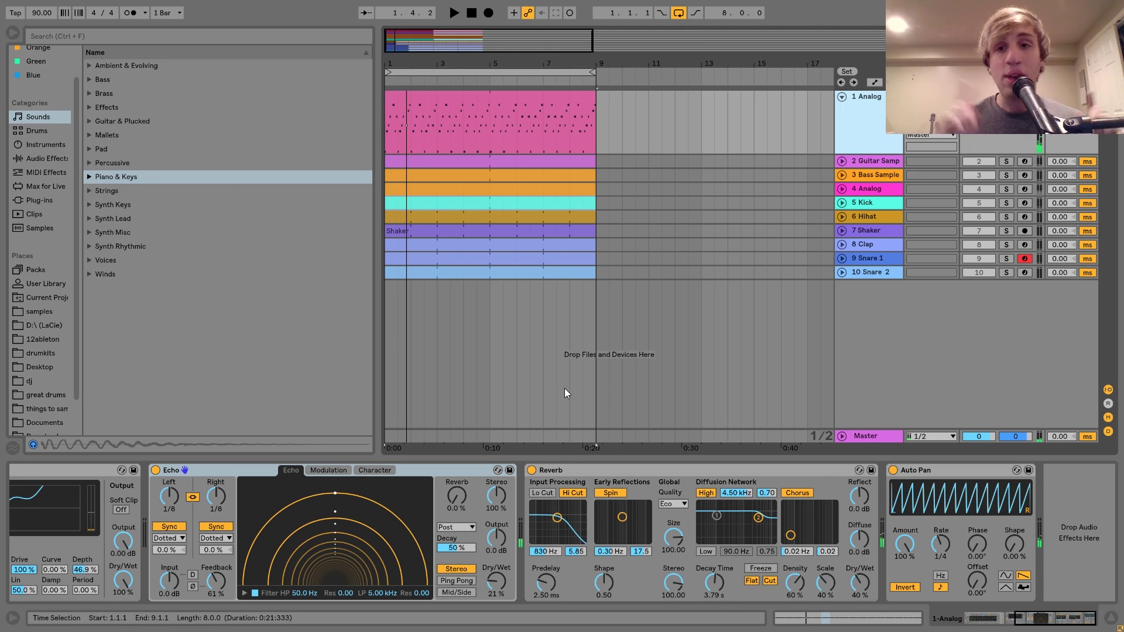
Unfold and solo the 2 Guitar Sample track and start playing it.
left_click(875, 160)
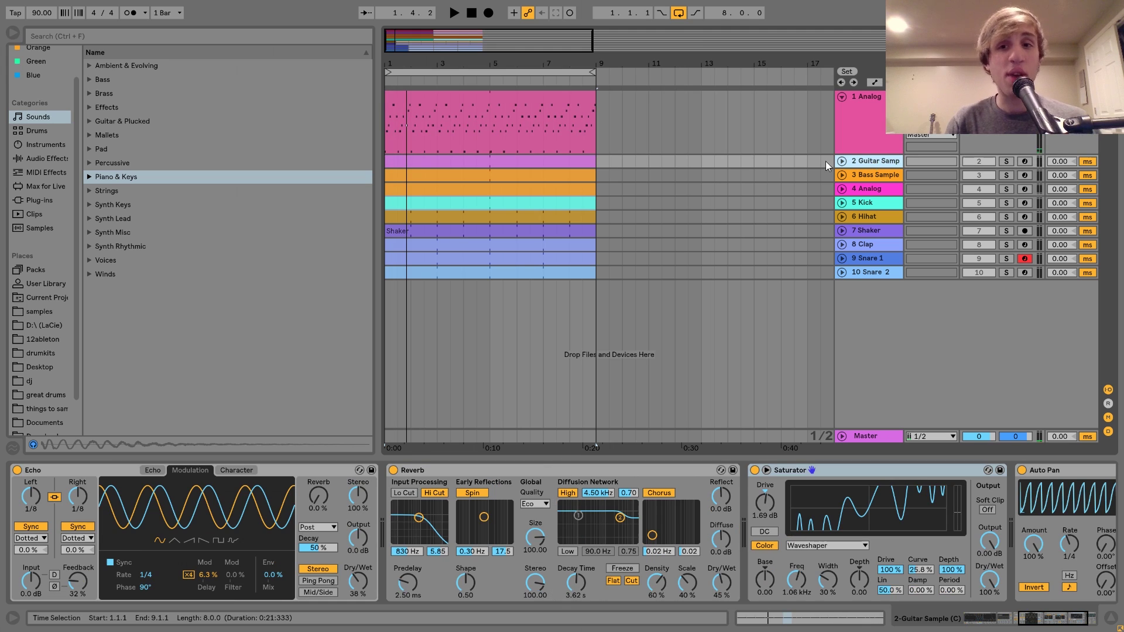
left_click(842, 161)
left_click(1006, 161)
key("space")
Review the Guitar Sample (C) instrument's sample waveform while playing, and reveal its source file in the browser.
left_click(427, 171)
scroll(468, 533, "left", 10)
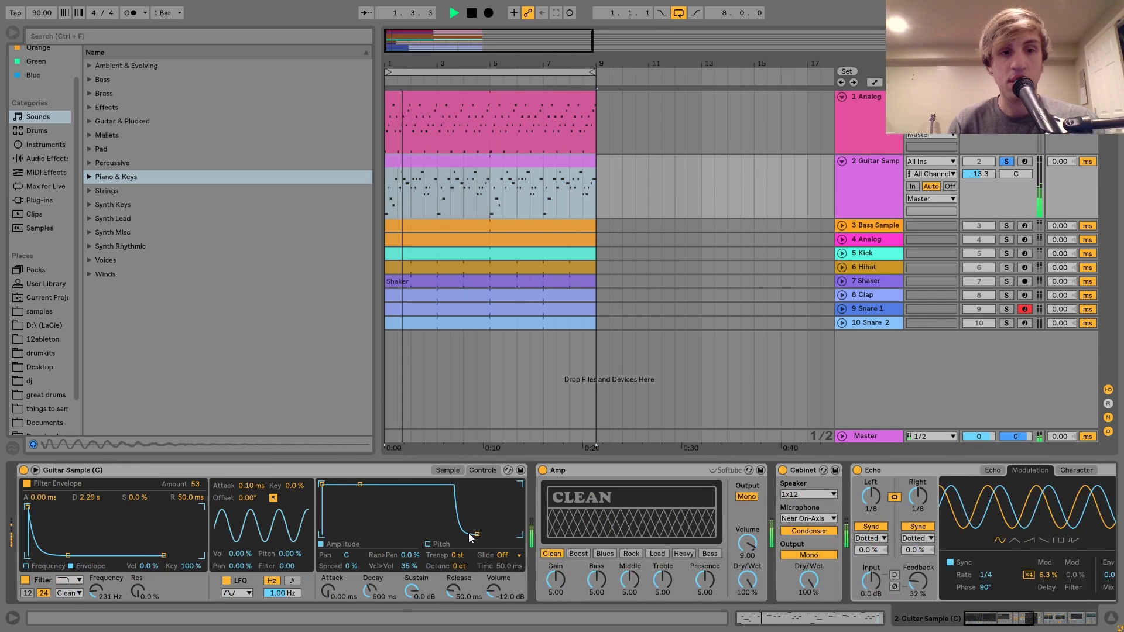
left_click(447, 470)
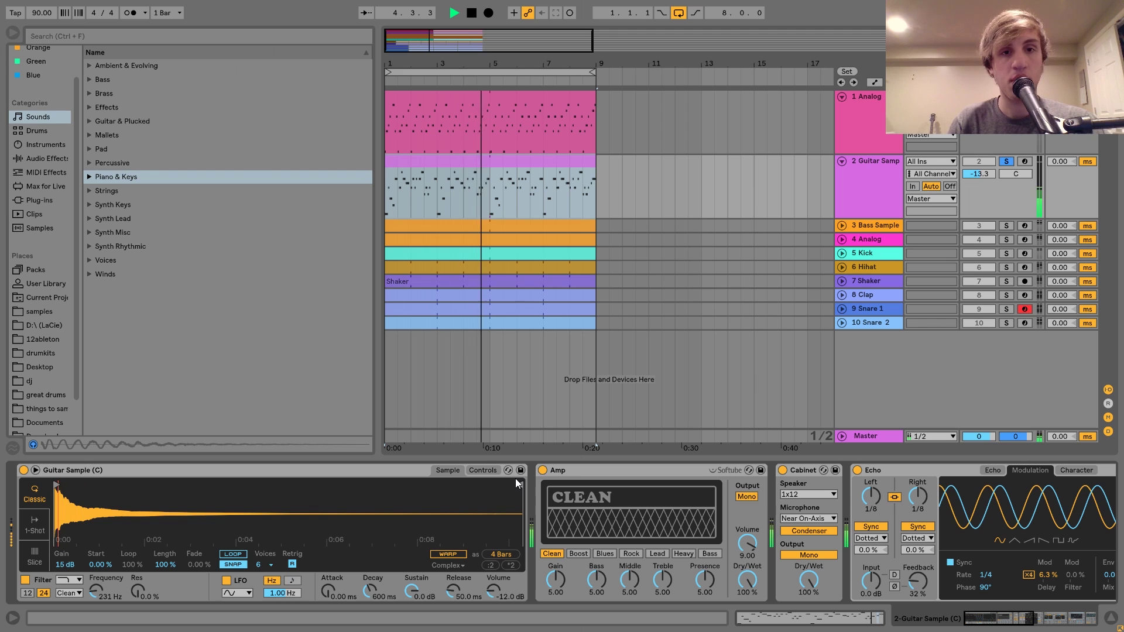
key("space")
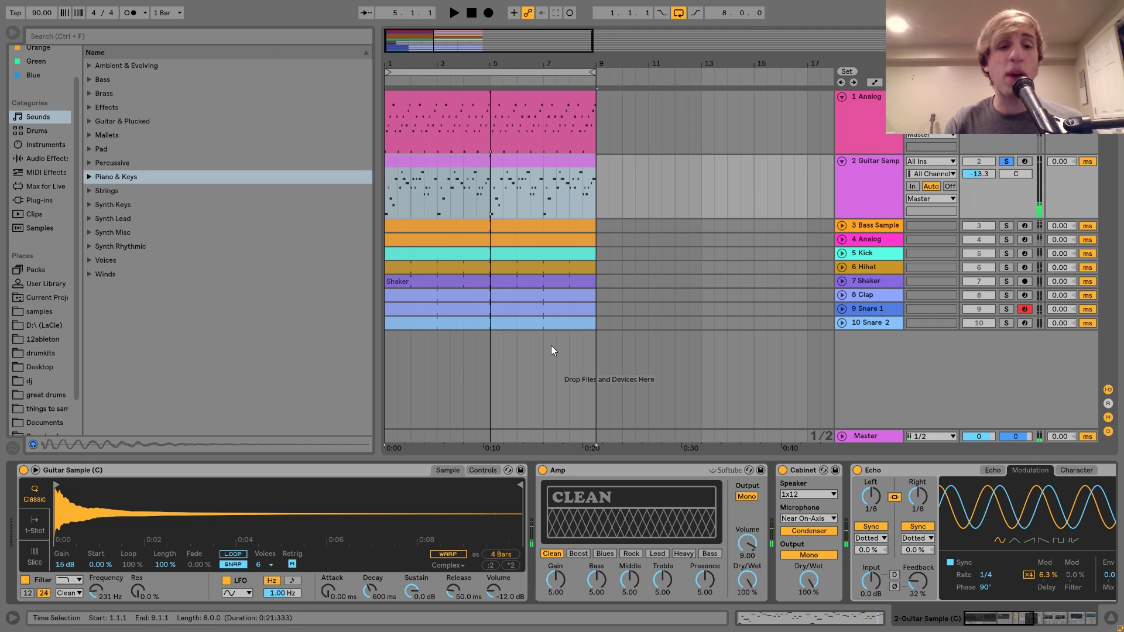
right_click(156, 500)
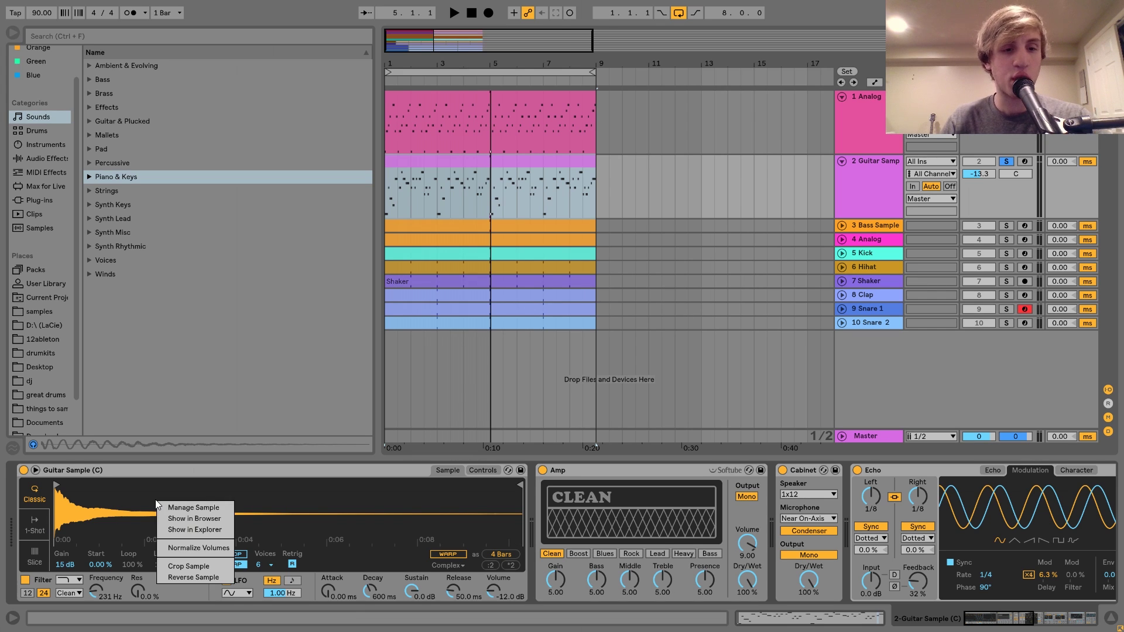
left_click(185, 517)
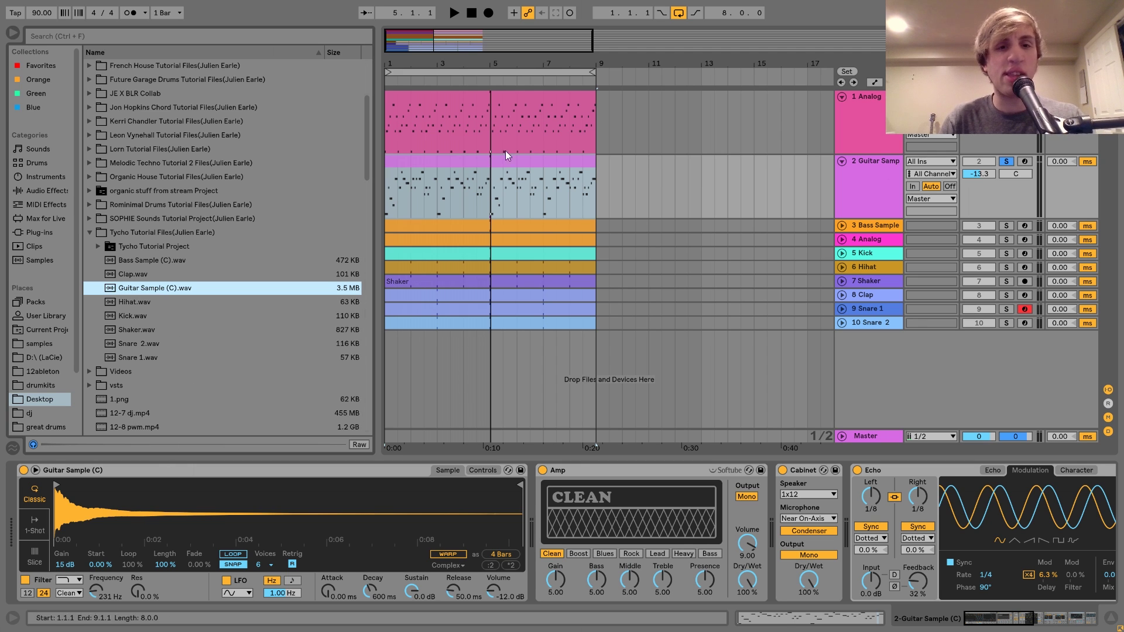
Examine the MIDI notes of the 2 Guitar Sample clip and play its opening phrase.
double_click(483, 166)
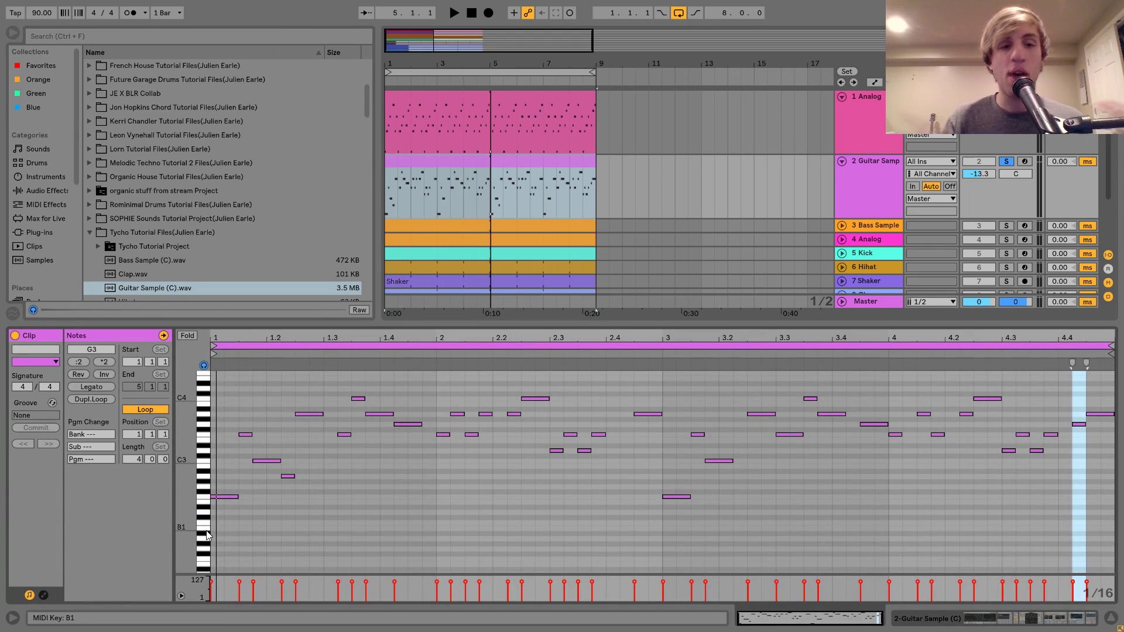
left_click(894, 202)
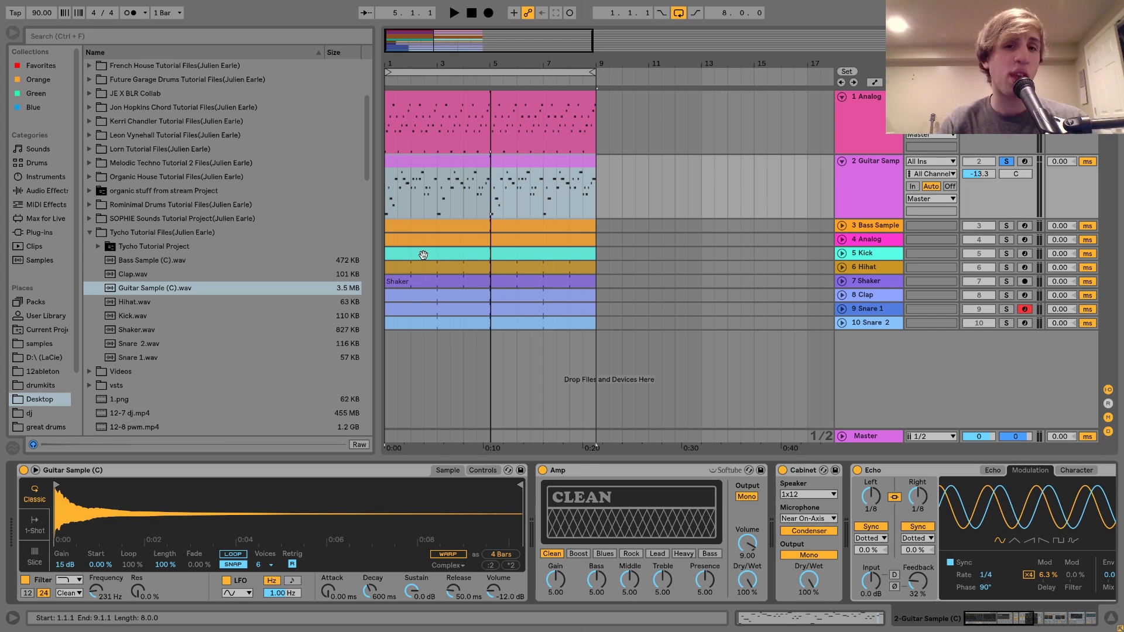
double_click(415, 163)
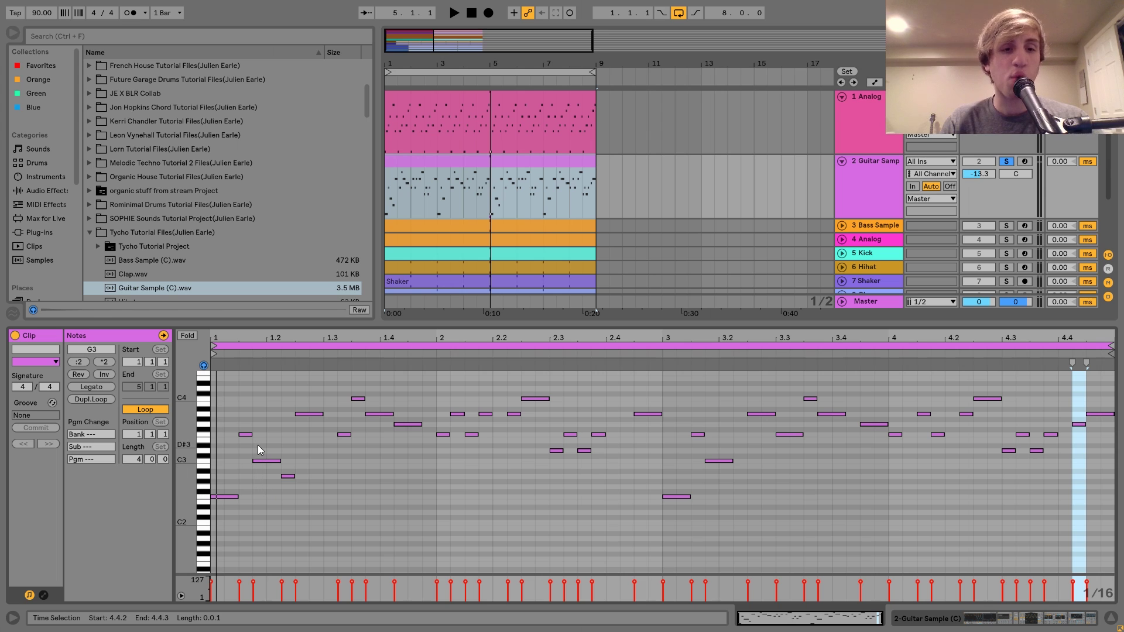
key("space")
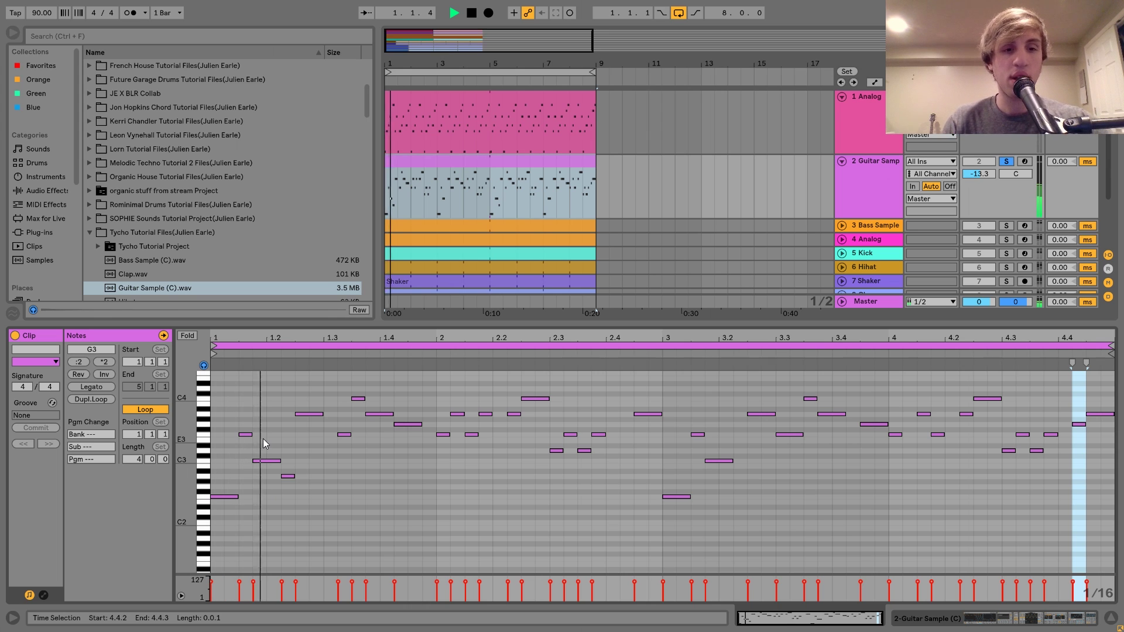
key("space")
Solo the 1 Analog track, play it for comparison, and show its arpeggio clip's notes.
left_click(873, 126)
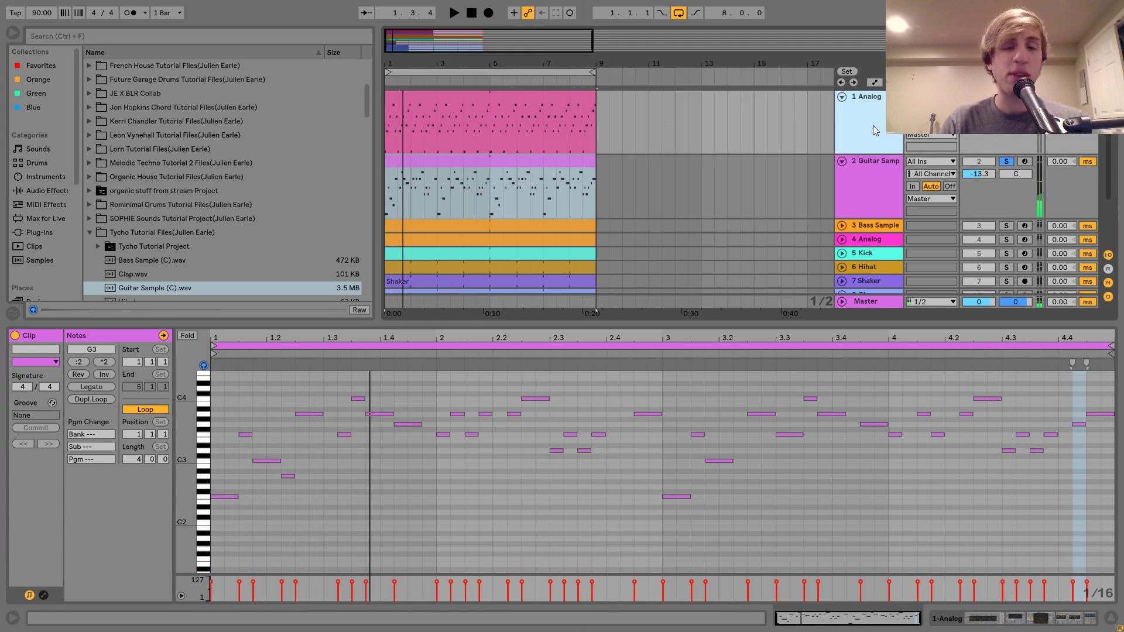
key("space")
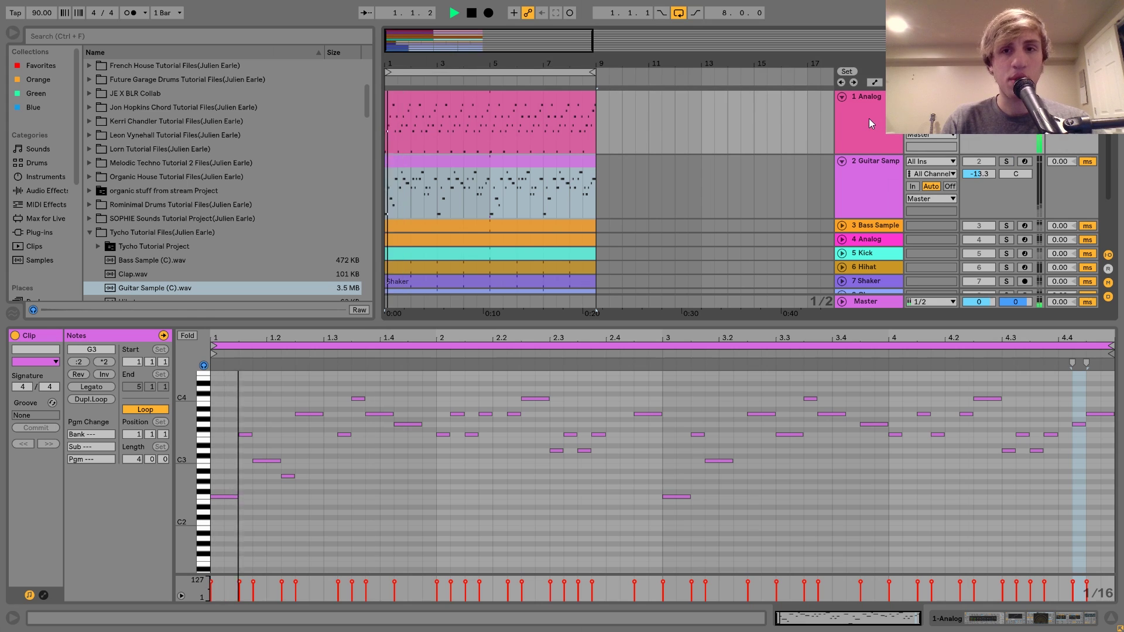
key("space")
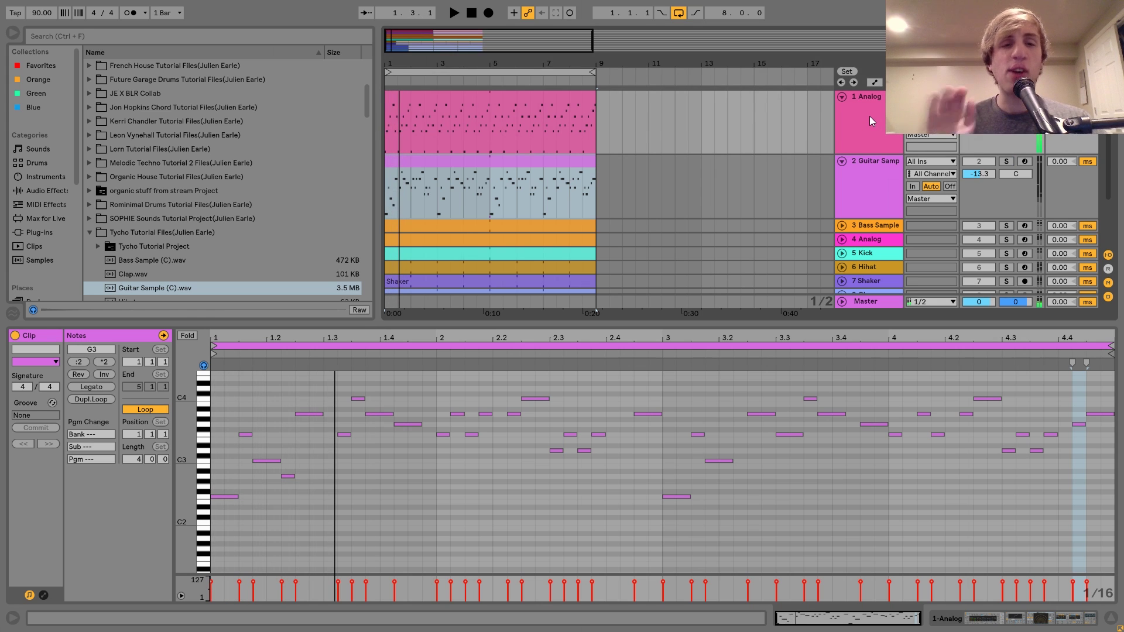
left_click(508, 98)
Solo the 2 Guitar Sample track and play it with its clip's notes displayed.
left_click(849, 172)
left_click(1007, 162)
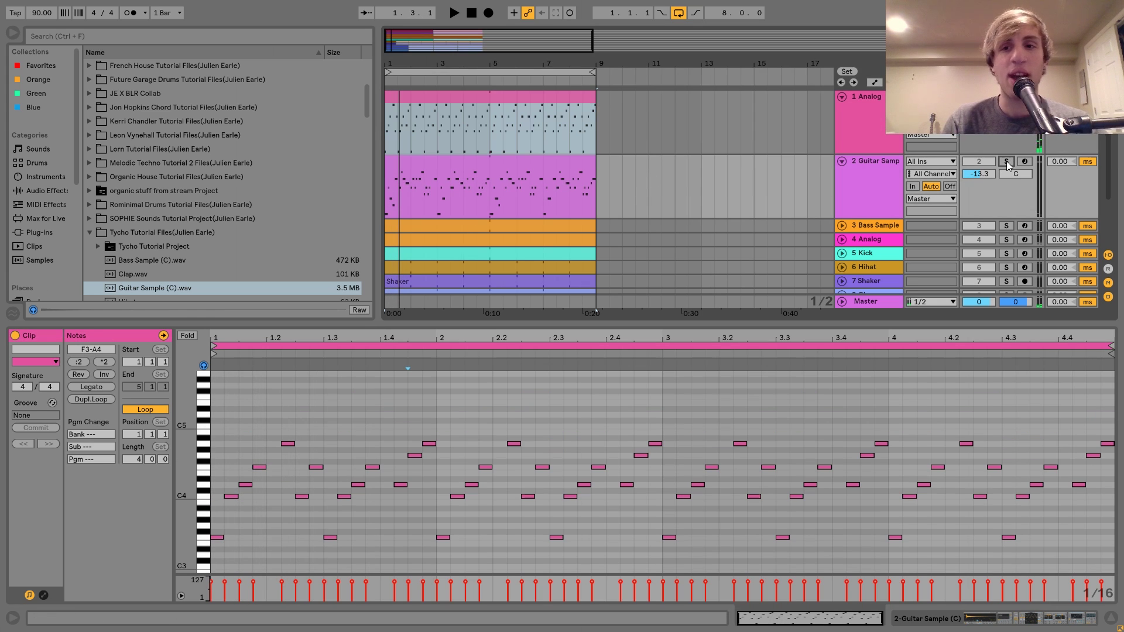
key("space")
left_click(553, 188)
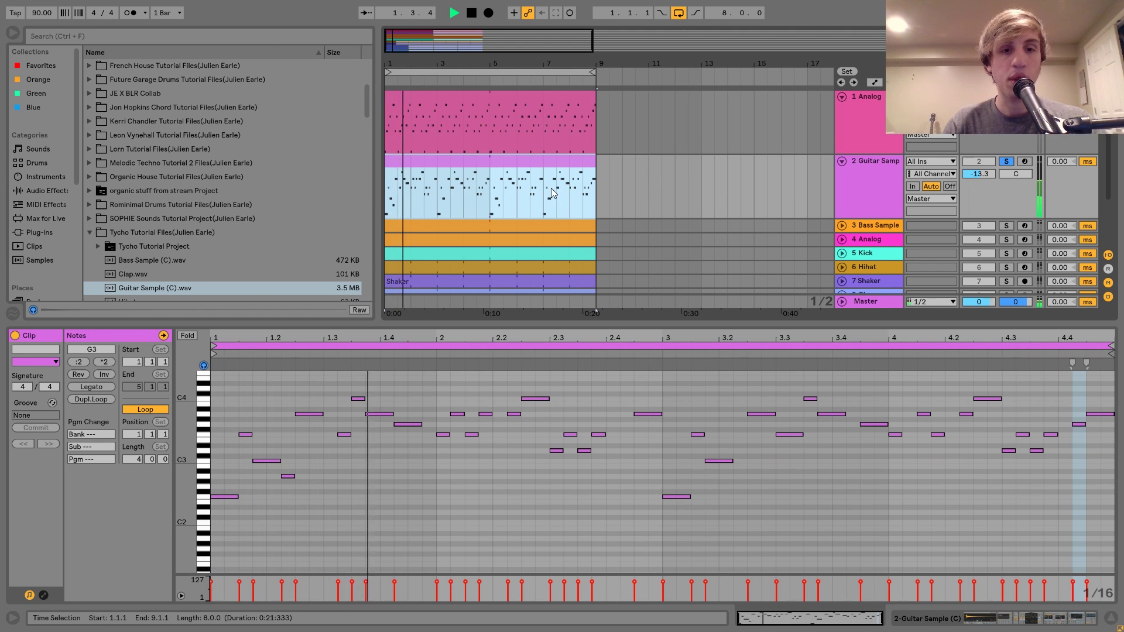
Stop playback and highlight the guitar clip's notes in bar 1, followed by those in bar 2.
key("space")
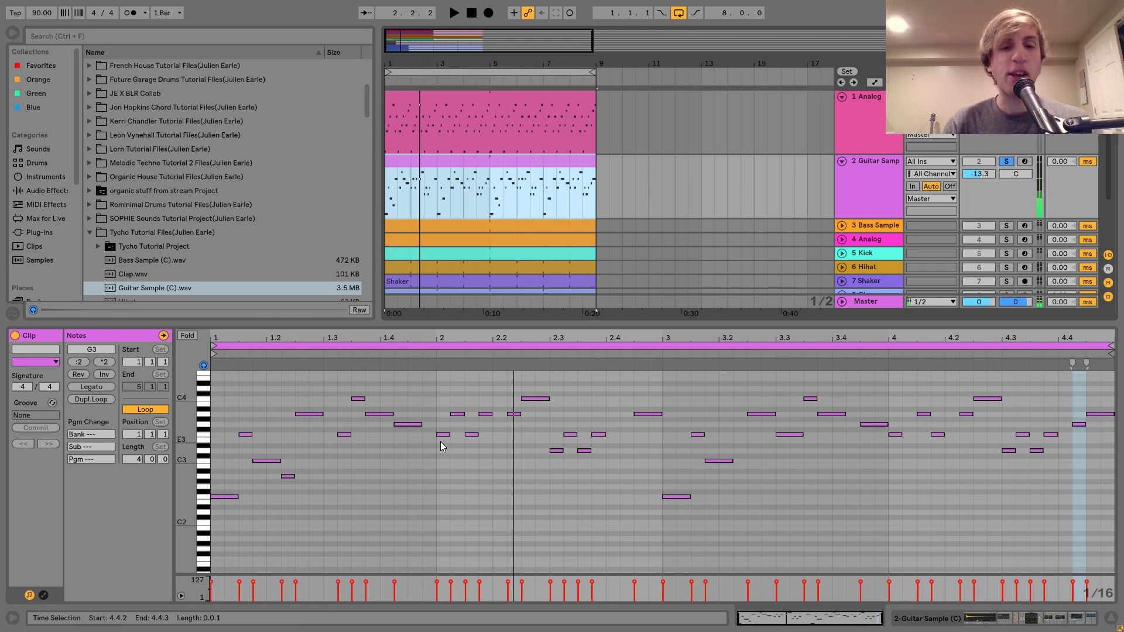
left_click_drag(221, 386, 398, 558)
left_click_drag(447, 469, 641, 381)
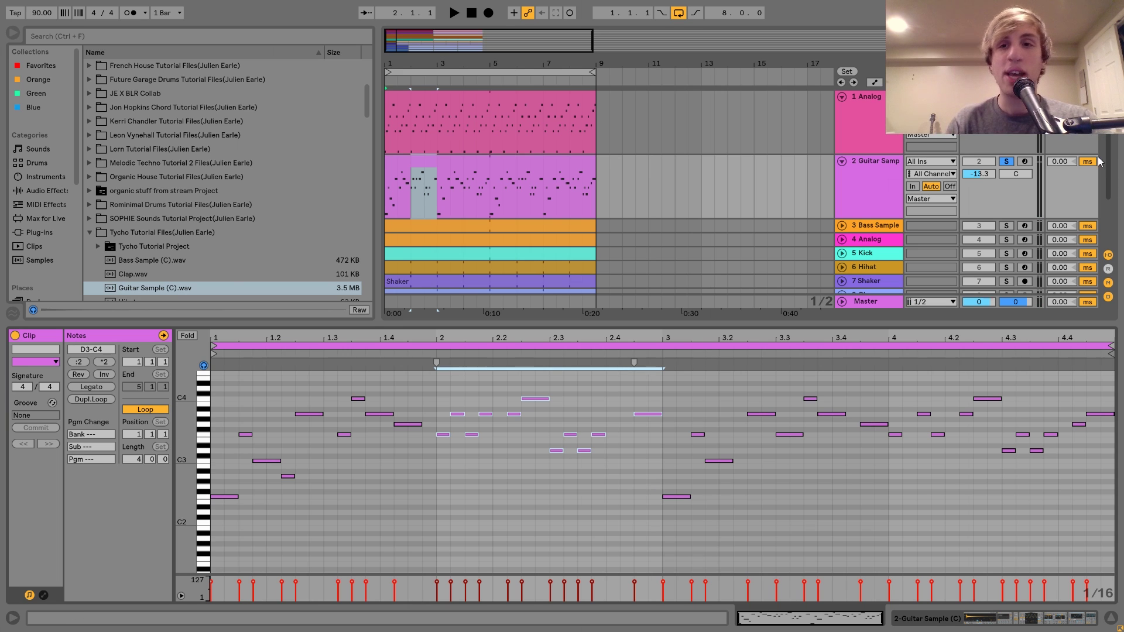
Solo and play the 1 Analog arpeggio with its notes displayed, and return to the 2 Guitar Sample track's devices.
left_click(1007, 96)
left_click(545, 100)
key("space")
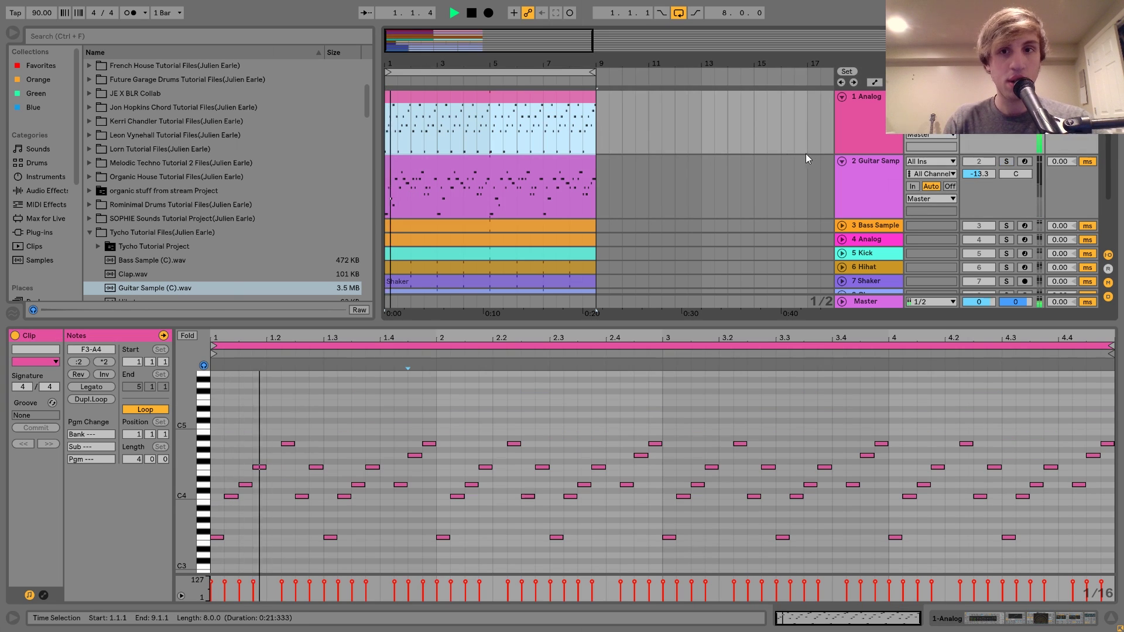
left_click(866, 166)
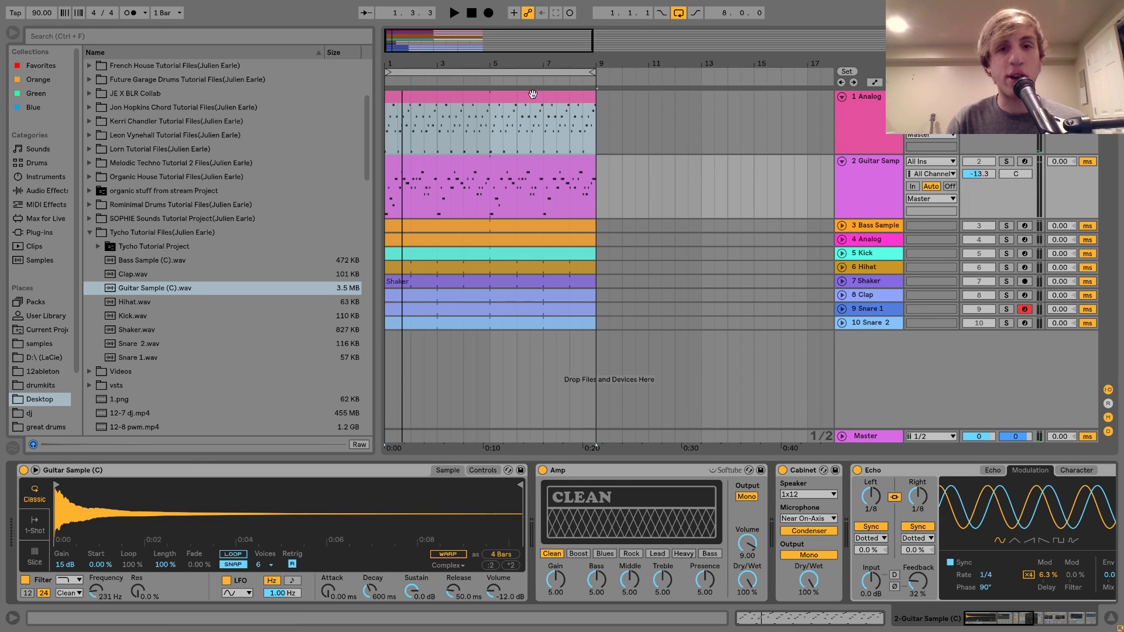
Select the whole guitar clip, solo the 2 Guitar Sample track and play its opening beats.
left_click(509, 191)
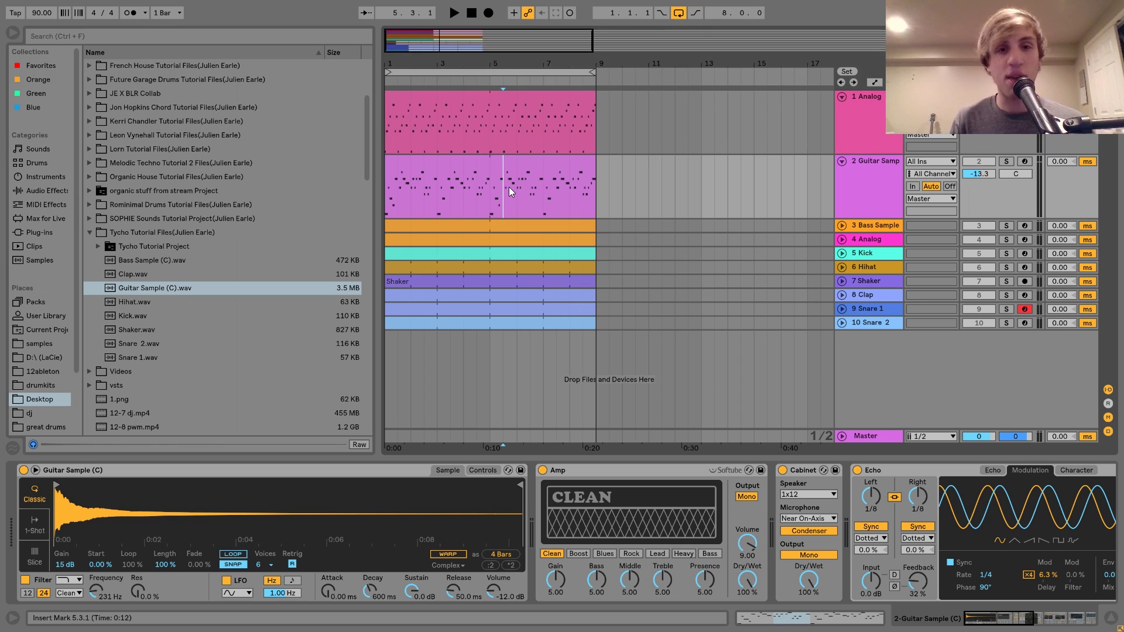
left_click(501, 165)
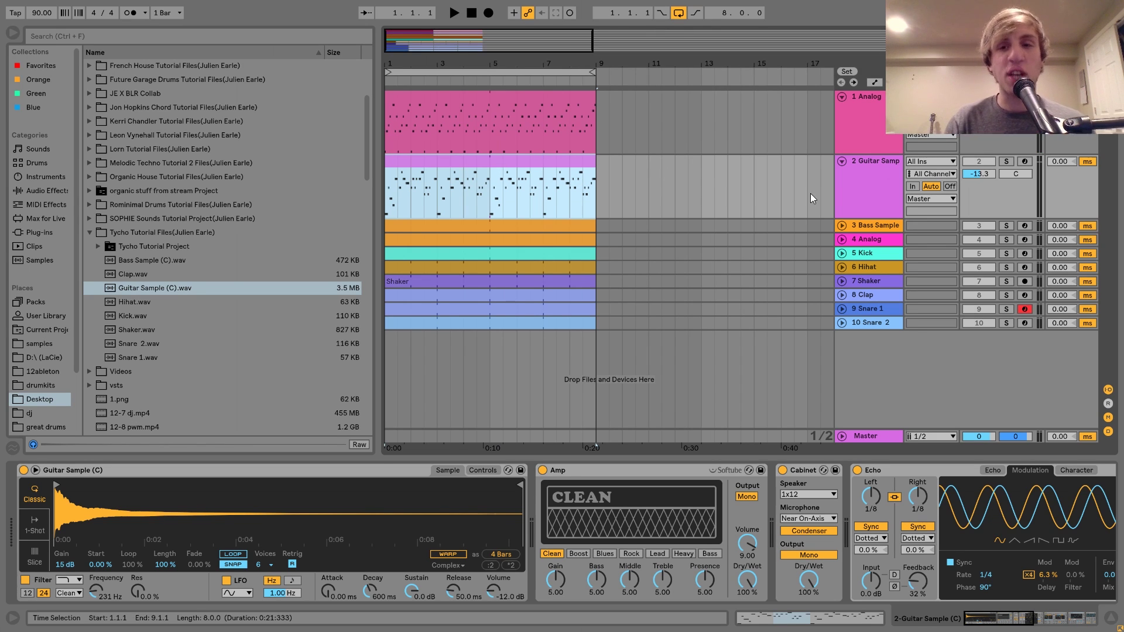
left_click(1006, 162)
key("space")
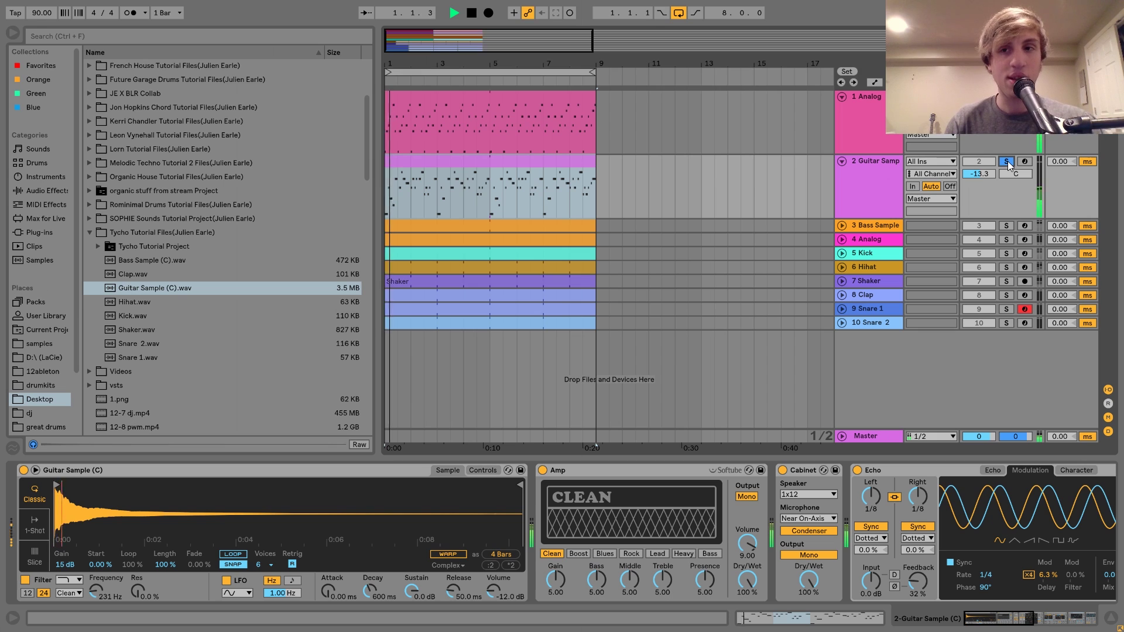
key("space")
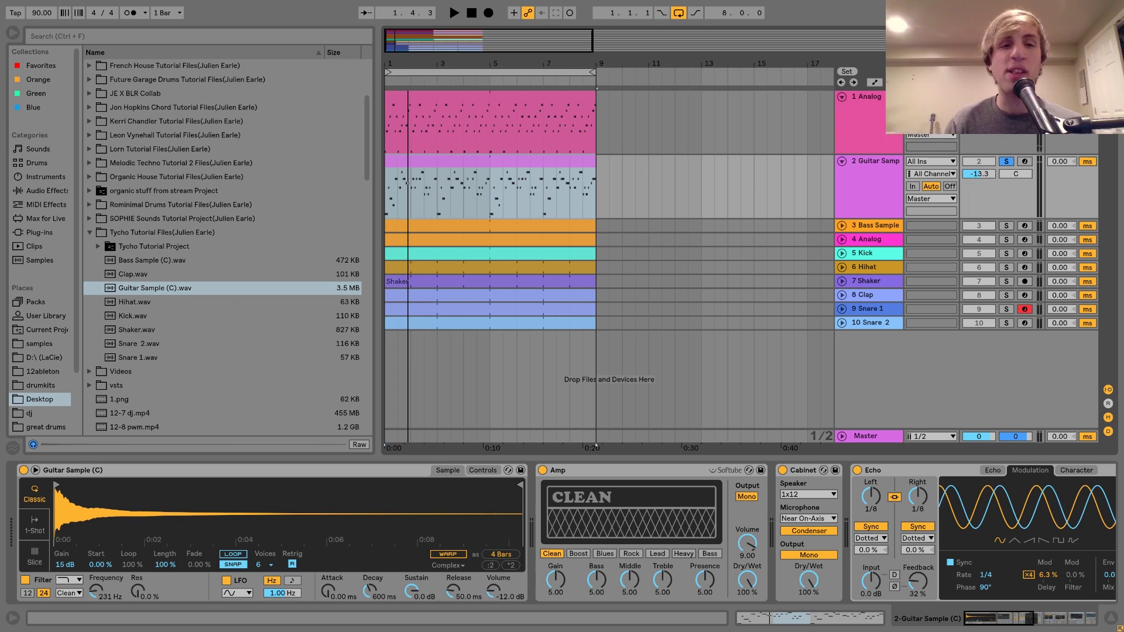
Show the guitar clip's notes, return to the track's devices and point out the Guitar Sample (C) instrument and its source file.
double_click(489, 166)
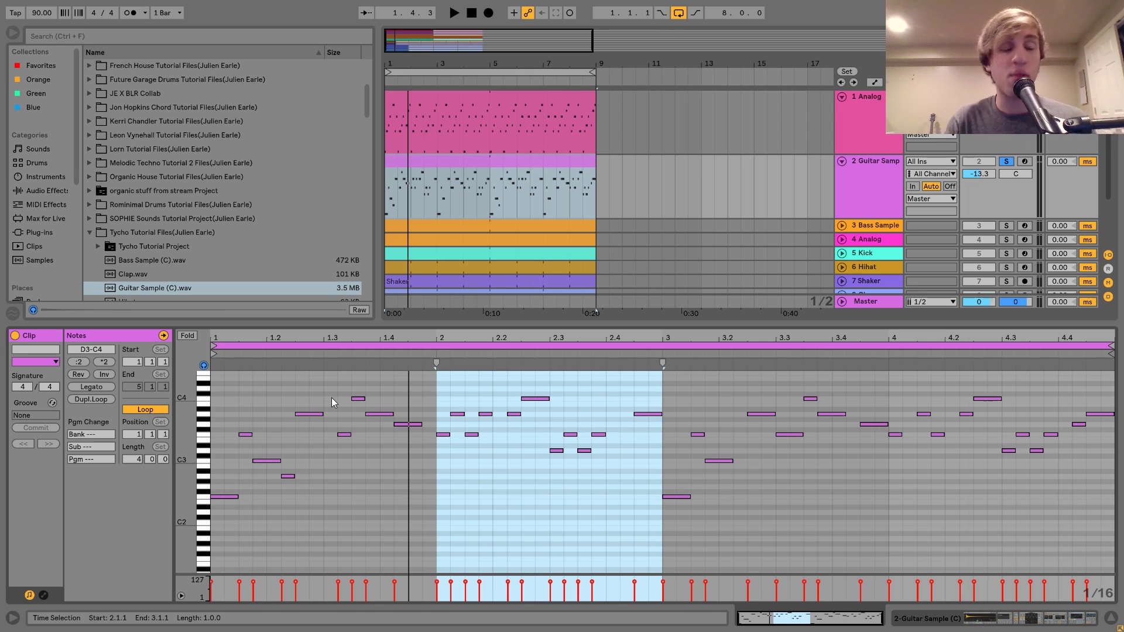
left_click(867, 194)
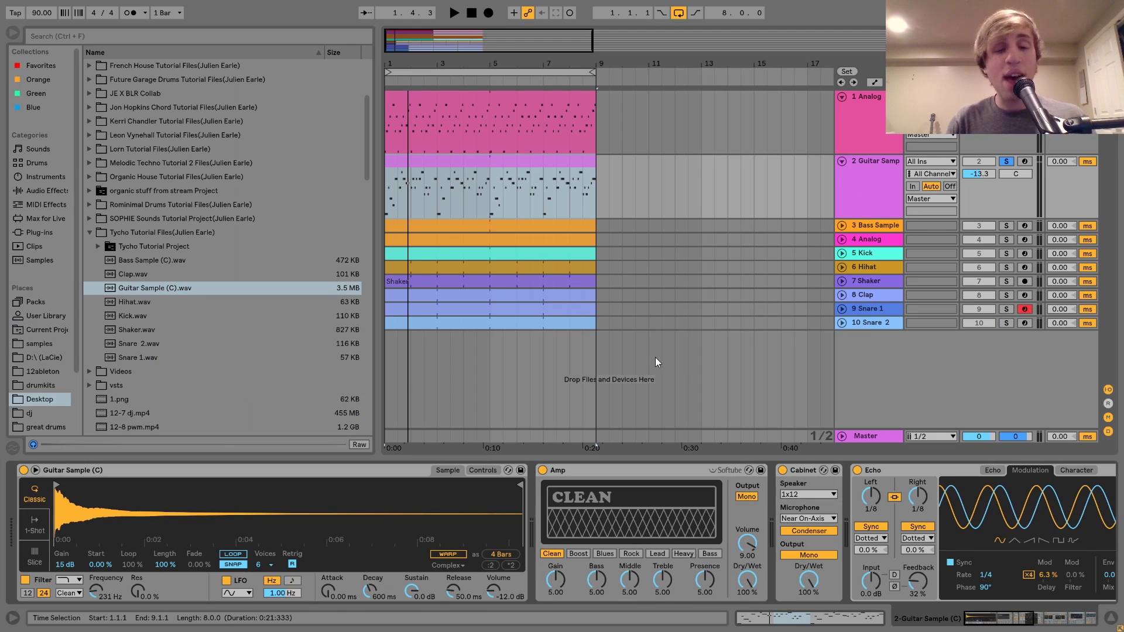
left_click(449, 472)
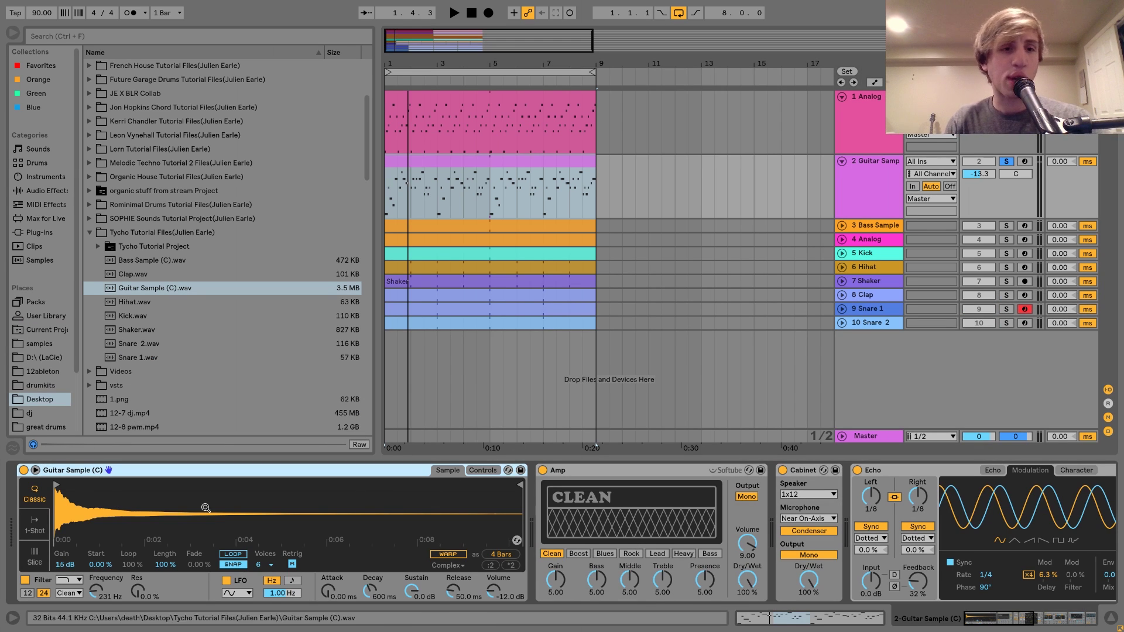
left_click(139, 287)
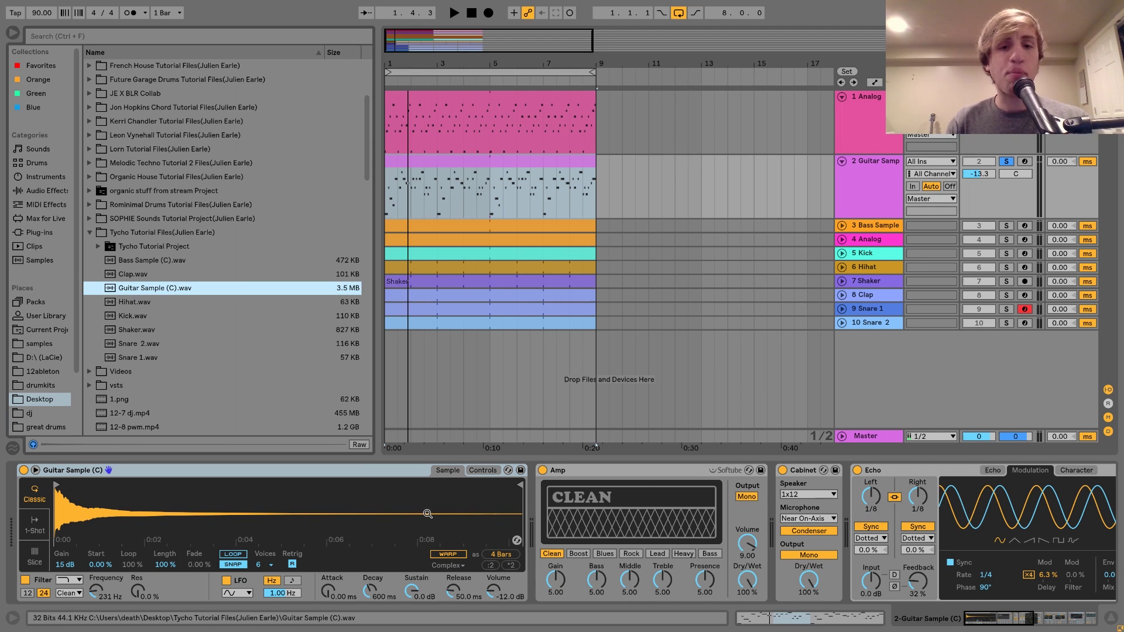
Examine the guitar track's Amp and Cabinet devices, including the Cabinet's speaker options, and compare with the raw Guitar Sample (C).wav.
scroll(427, 514, "right", 7)
left_click(434, 466)
scroll(434, 466, "right", 3)
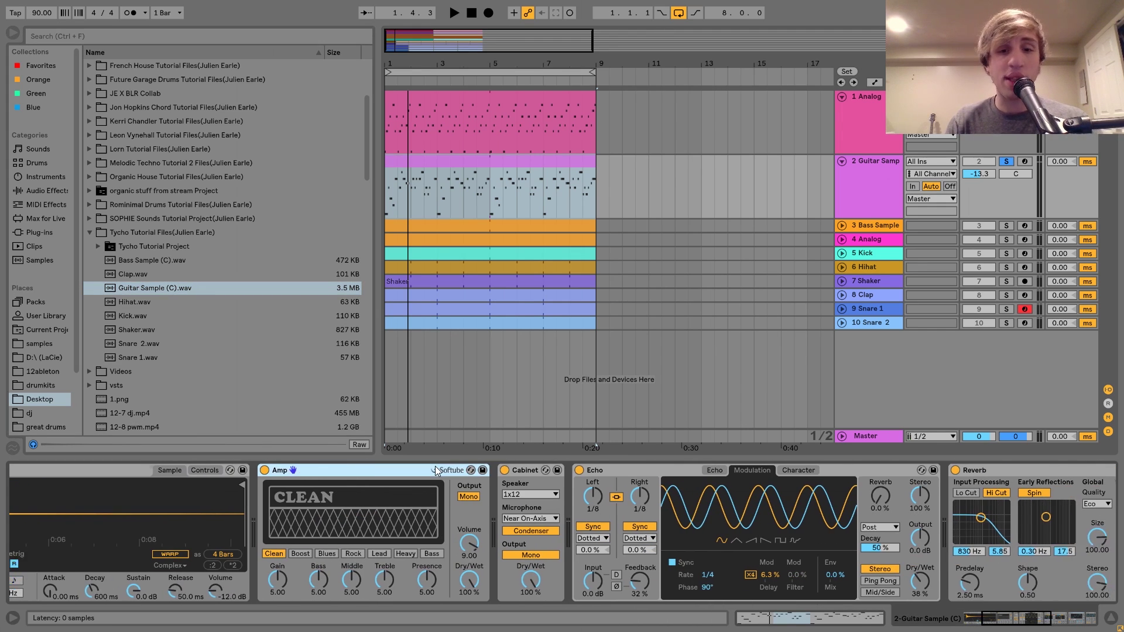
left_click(509, 466)
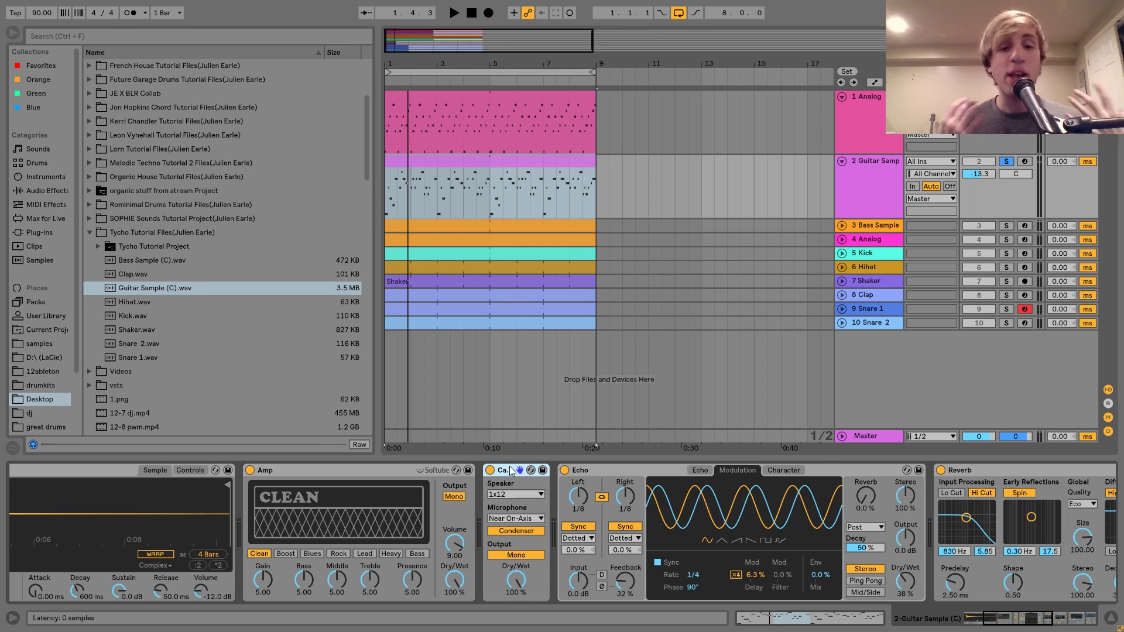
left_click(341, 472)
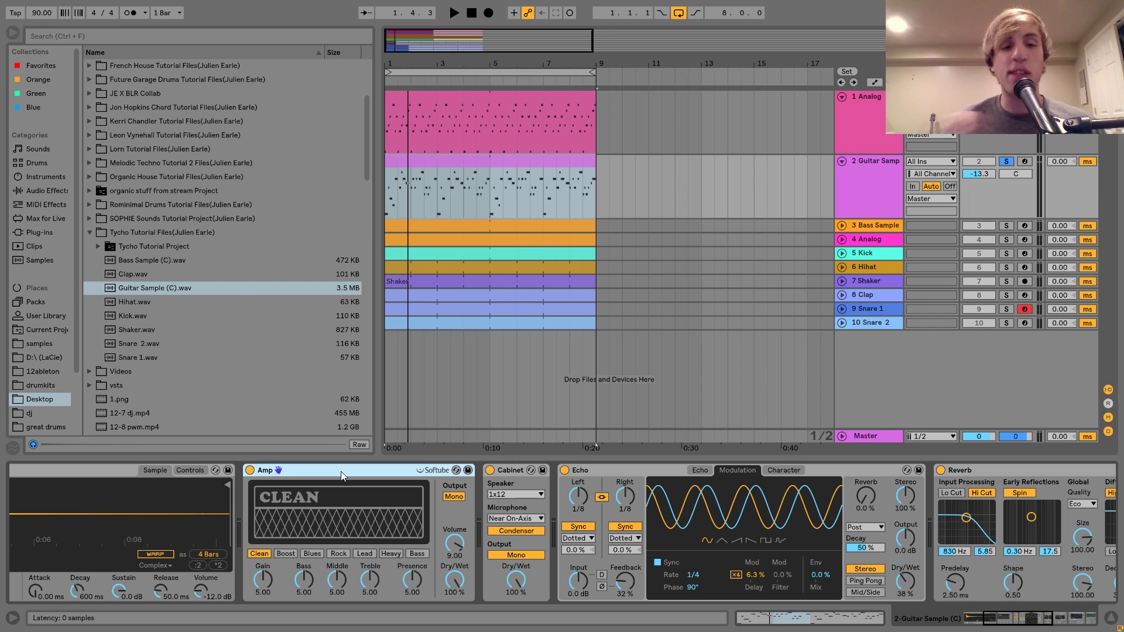
left_click(502, 474)
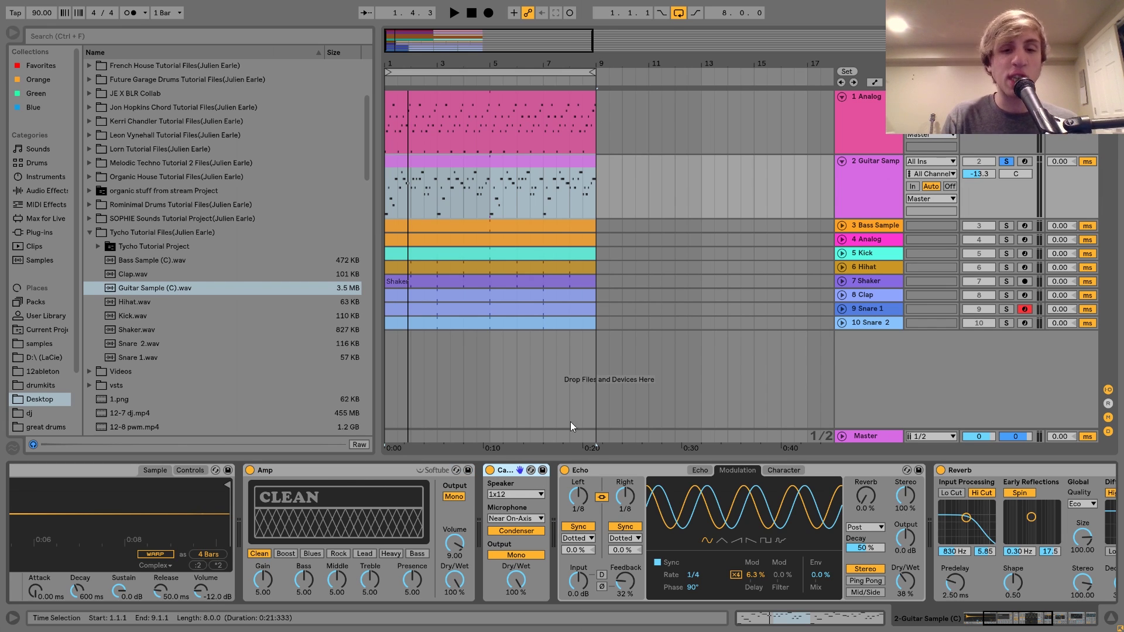
left_click(518, 495)
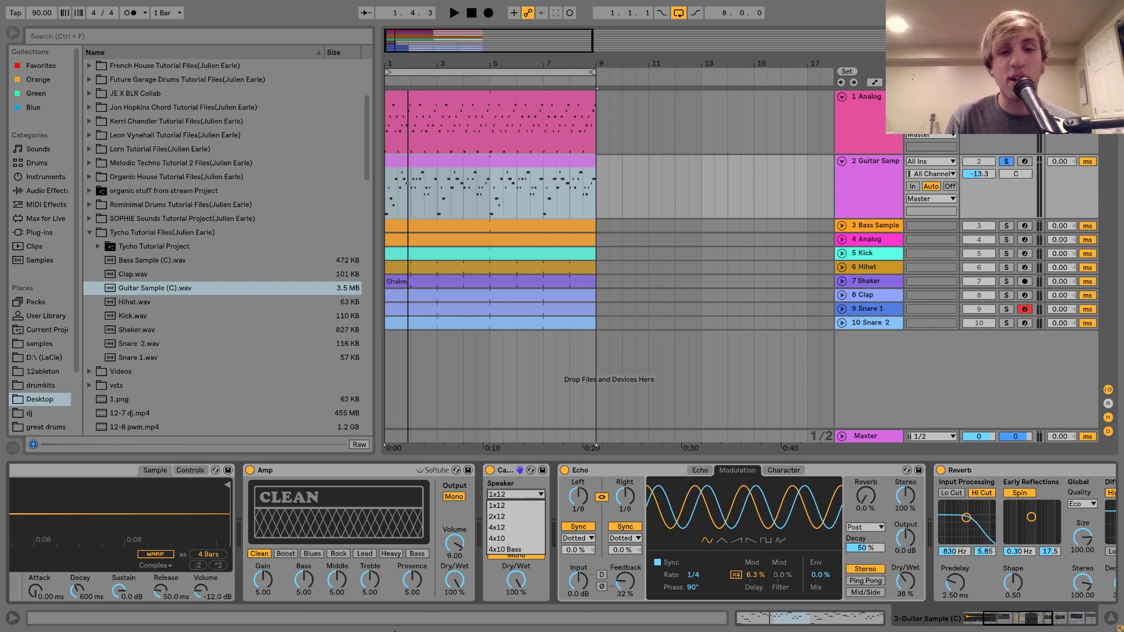
left_click(510, 469)
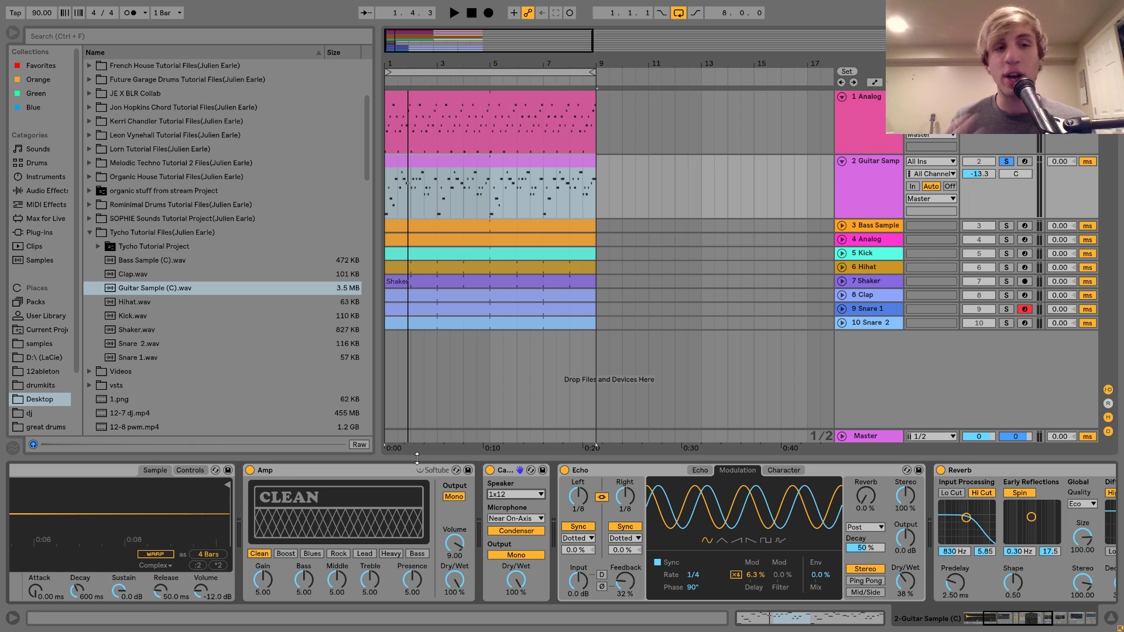
left_click(149, 288)
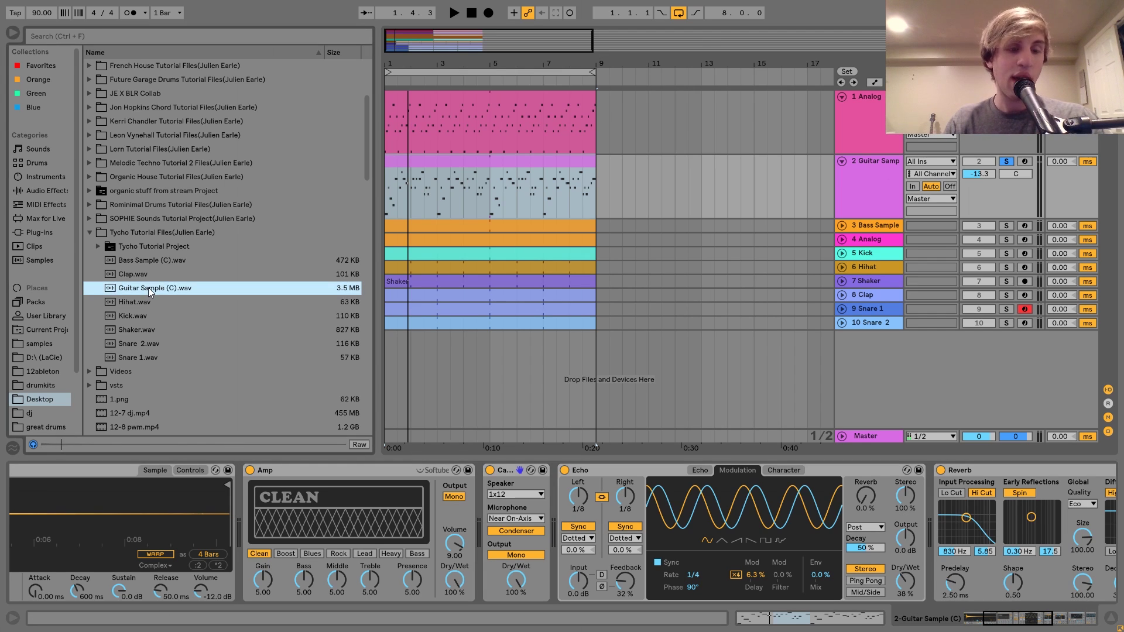
left_click(420, 469)
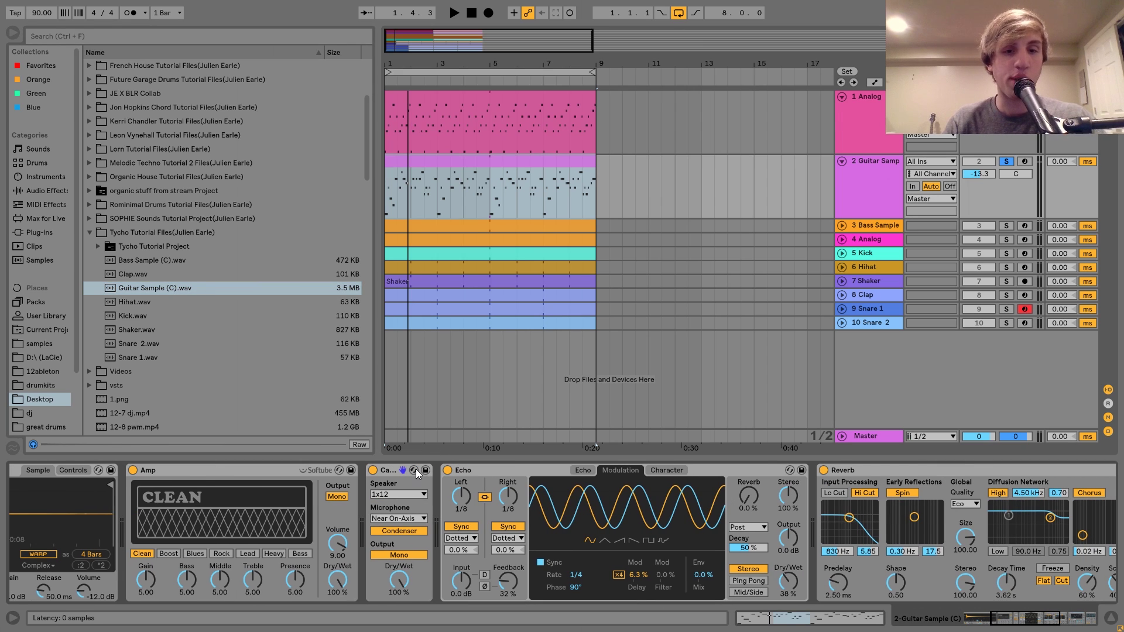
Examine the guitar track's Echo and Modulation views in the Echo device, and play the track to hear the delay modulation.
scroll(523, 526, "down", 2)
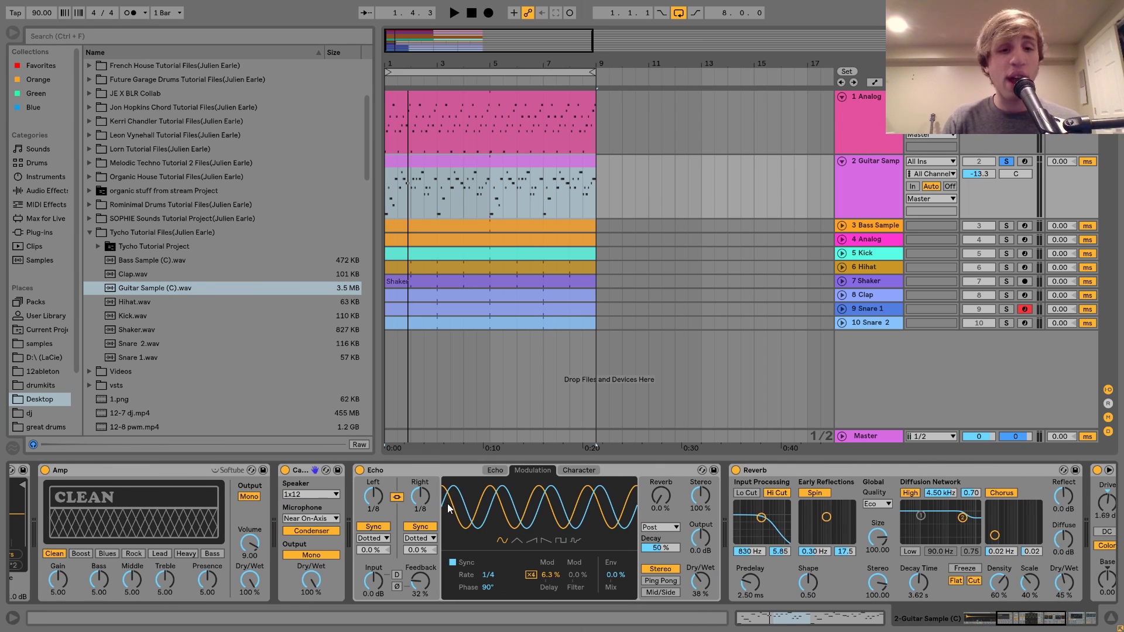
left_click(495, 470)
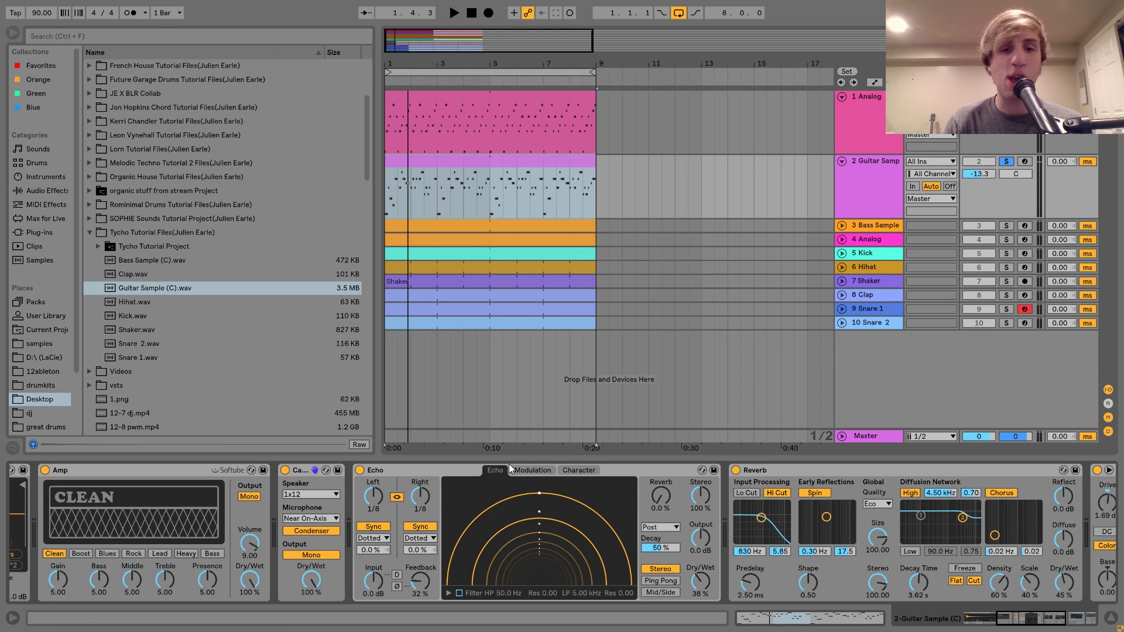
left_click(532, 470)
key("space")
mouse_move(547, 574)
left_mouse_down()
mouse_move(547, 522)
mouse_move(547, 574)
left_mouse_up()
key("space")
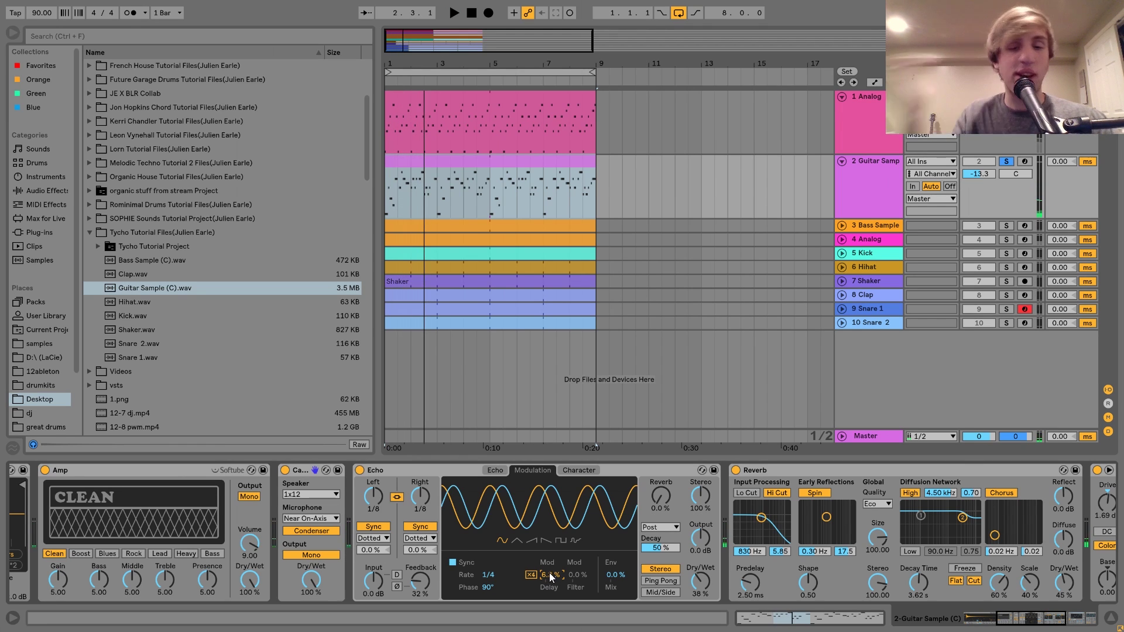
Compare the guitar playback with the Saturator bypassed and re-enabled, and select the Auto Pan at the end of the chain.
scroll(547, 575, "right", 8)
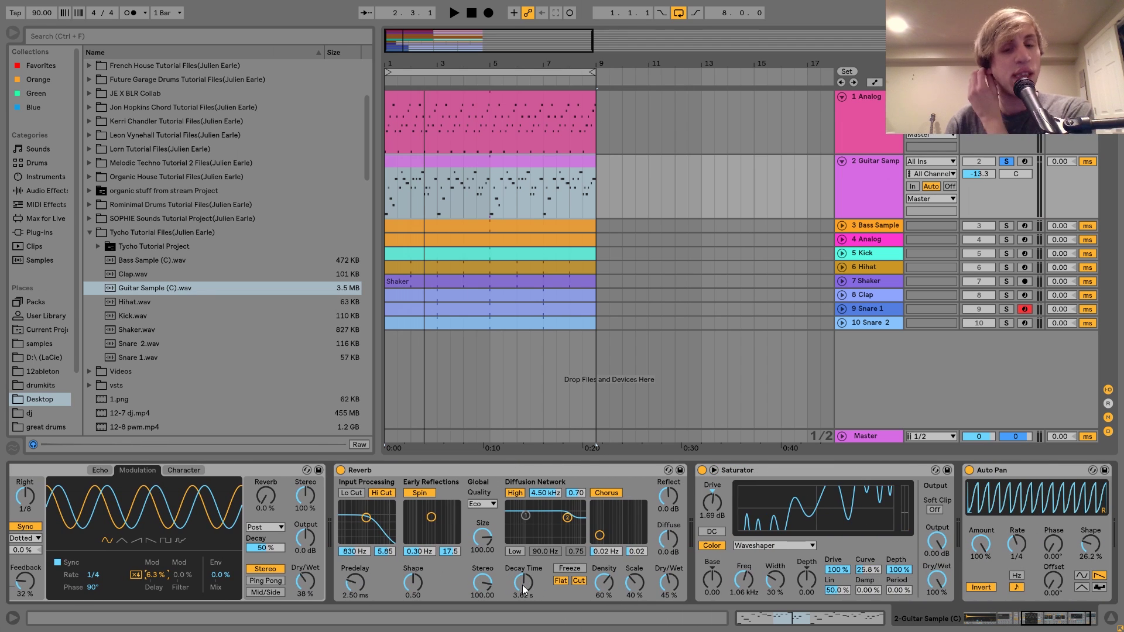
scroll(775, 598, "right", 2)
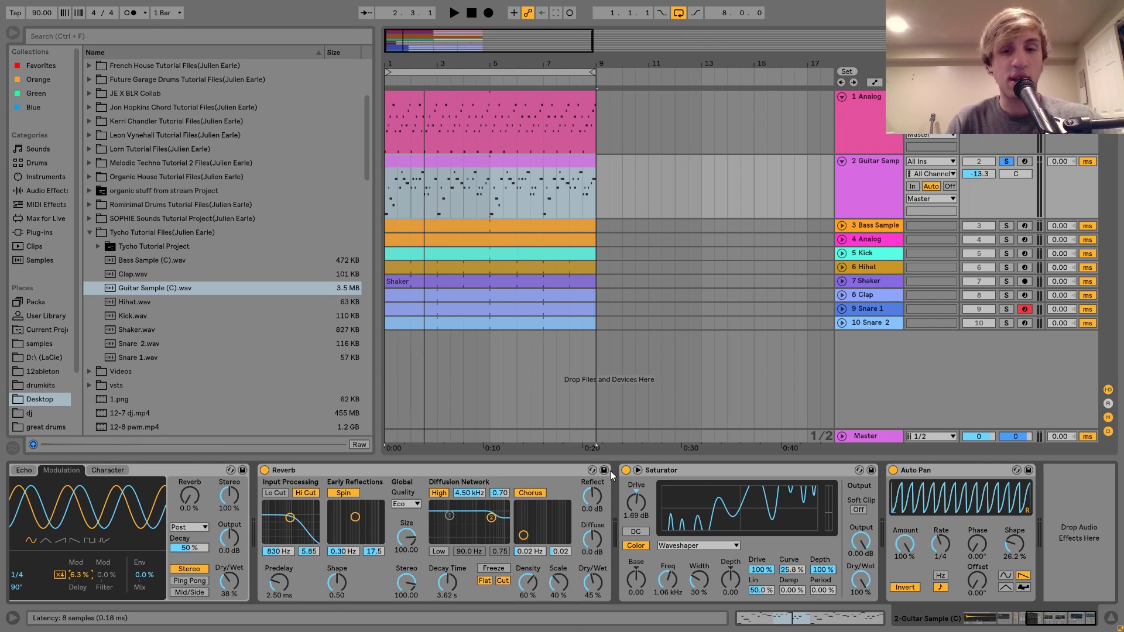
left_click(626, 471)
key("space")
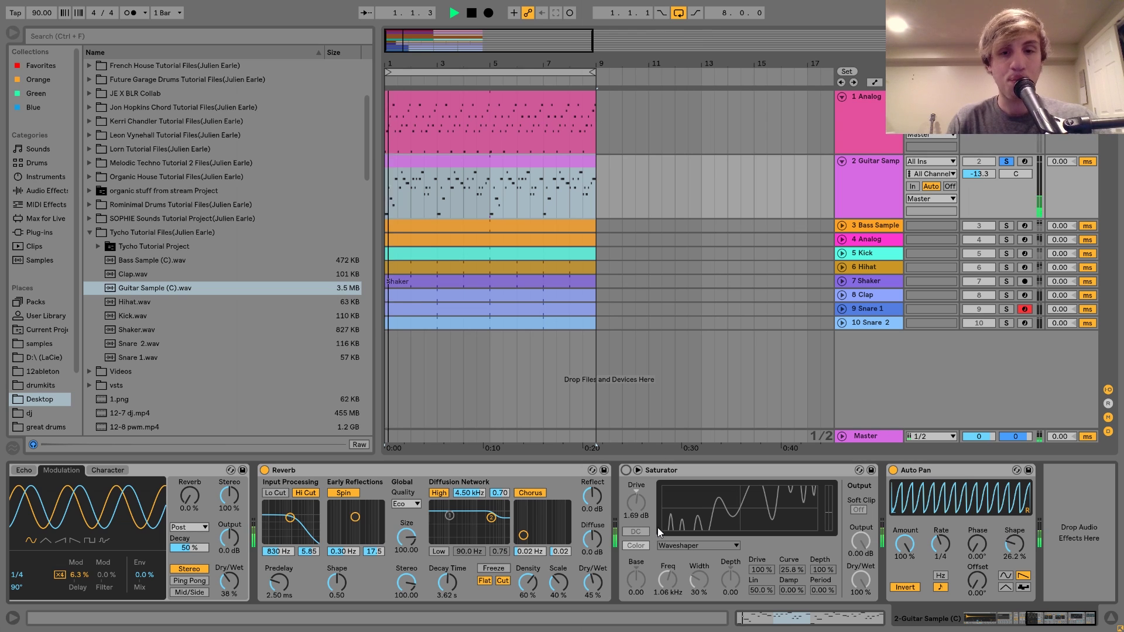
left_click(626, 470)
key("space")
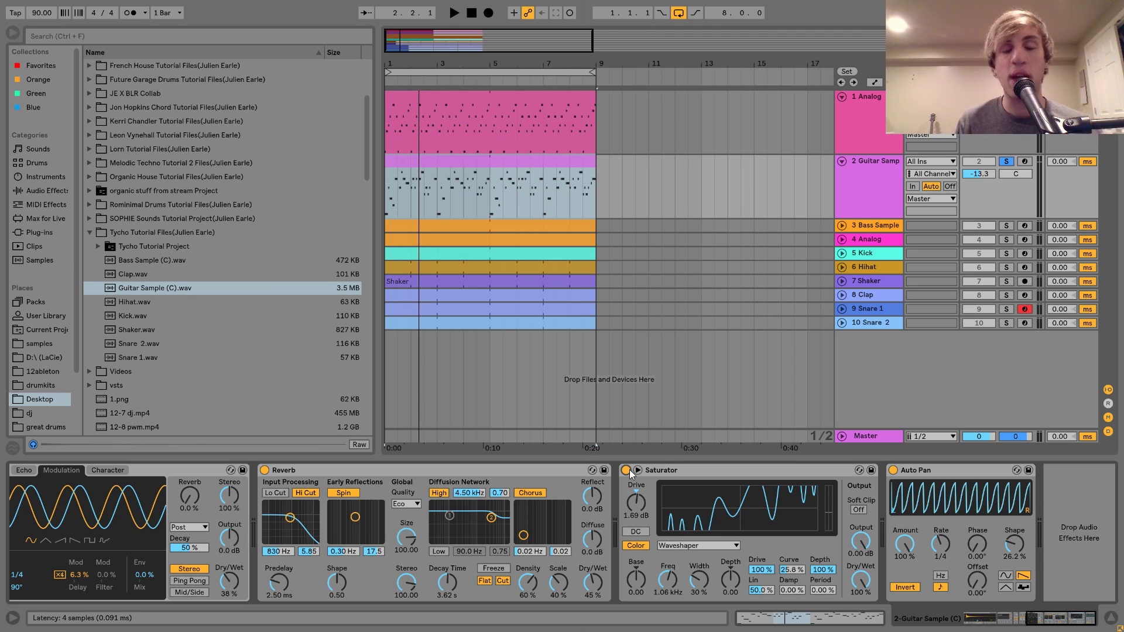
left_click(923, 472)
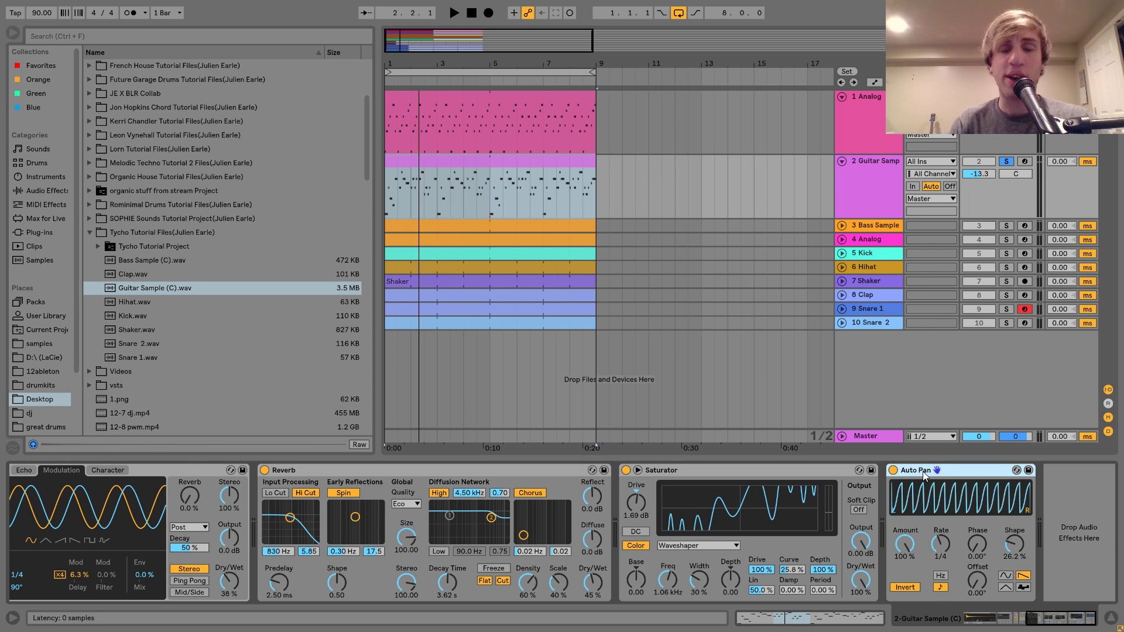
Unfold and solo the 3 Bass Sample track, select its whole clip and play it.
left_click(889, 225)
left_click(842, 225)
left_click(1007, 226)
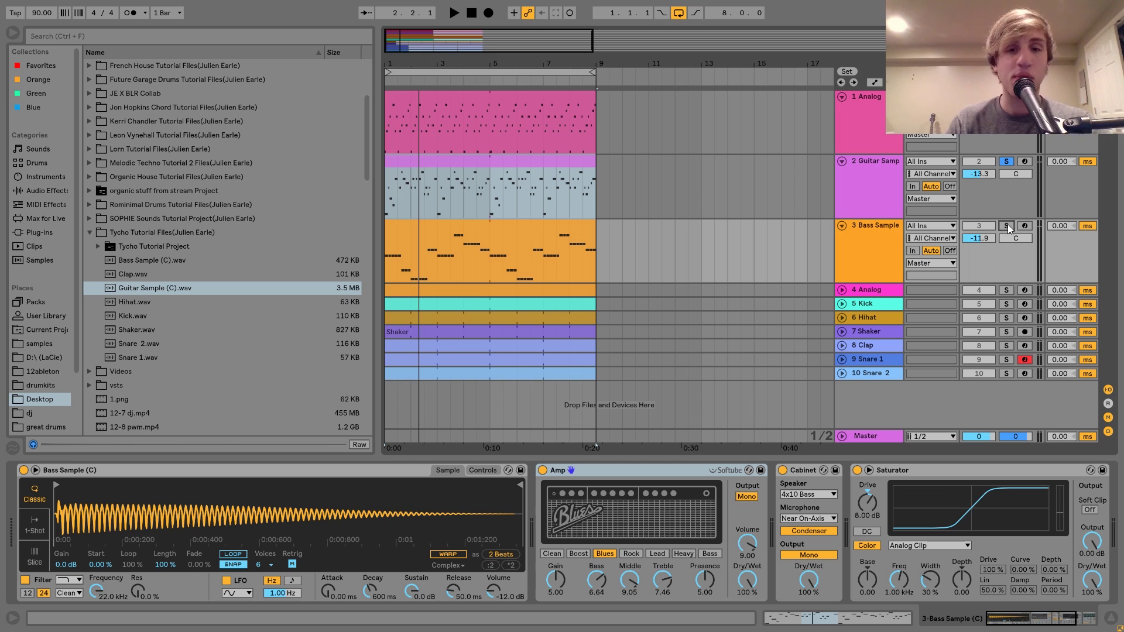
left_click(541, 233)
key("space")
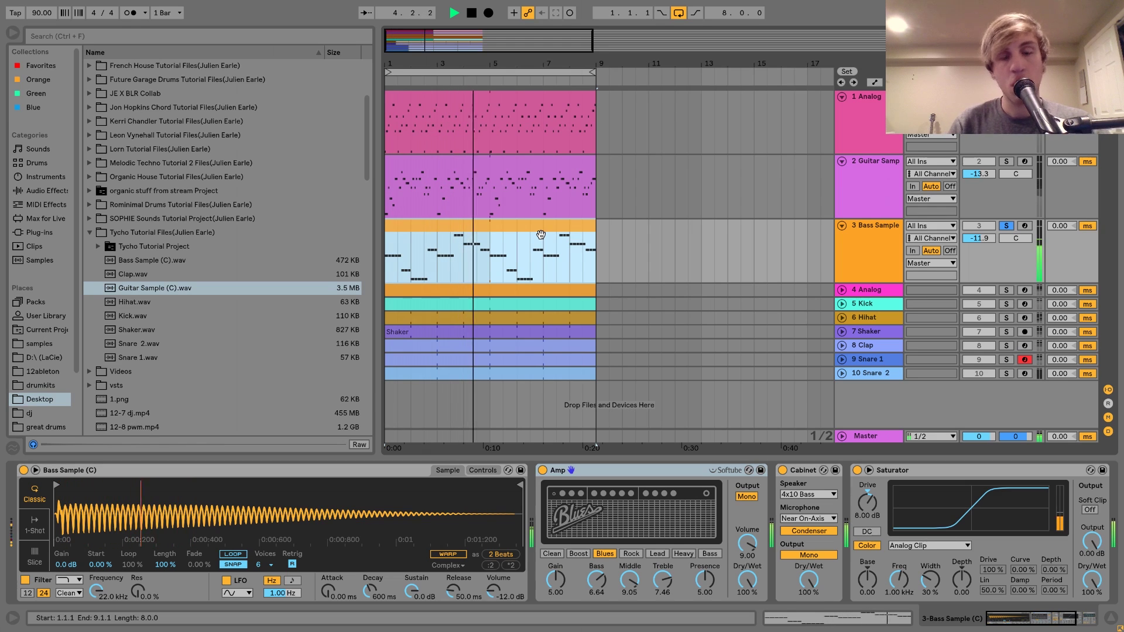
key("space")
Play the bass clip from bar 1 with its notes displayed, and return to the bass track's devices.
double_click(525, 232)
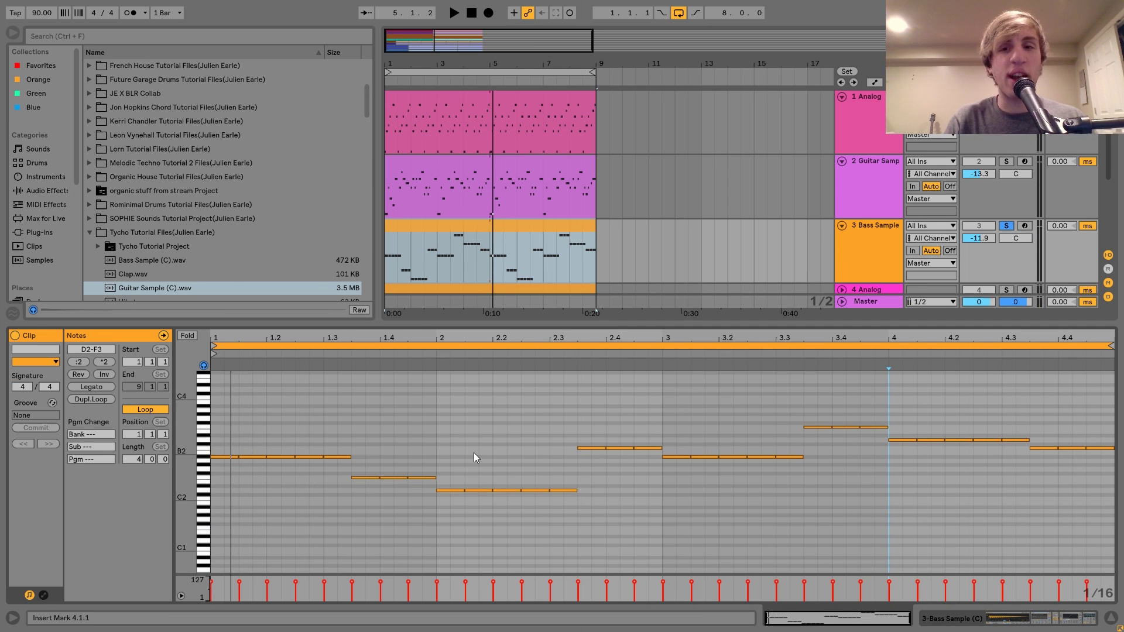
key("space")
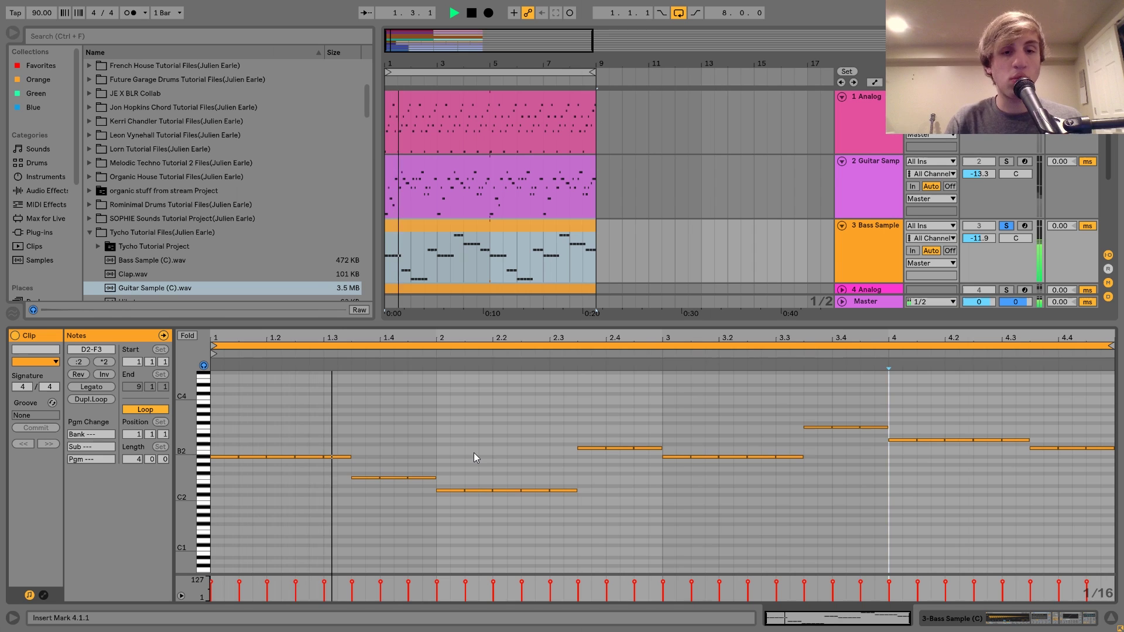
key("space")
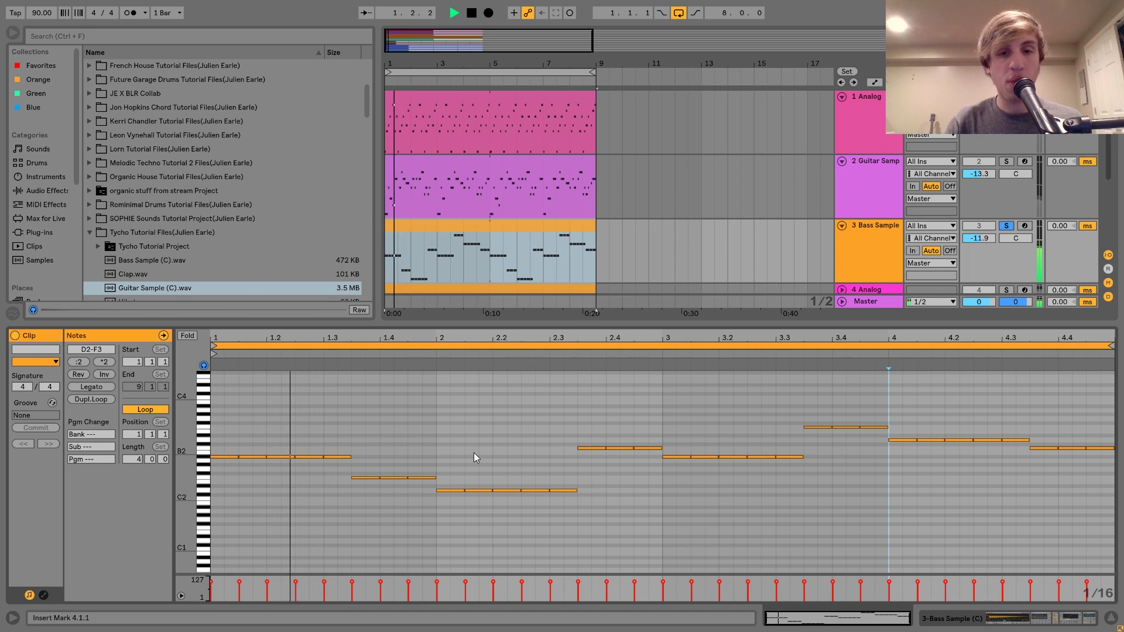
key("space")
left_click(867, 258)
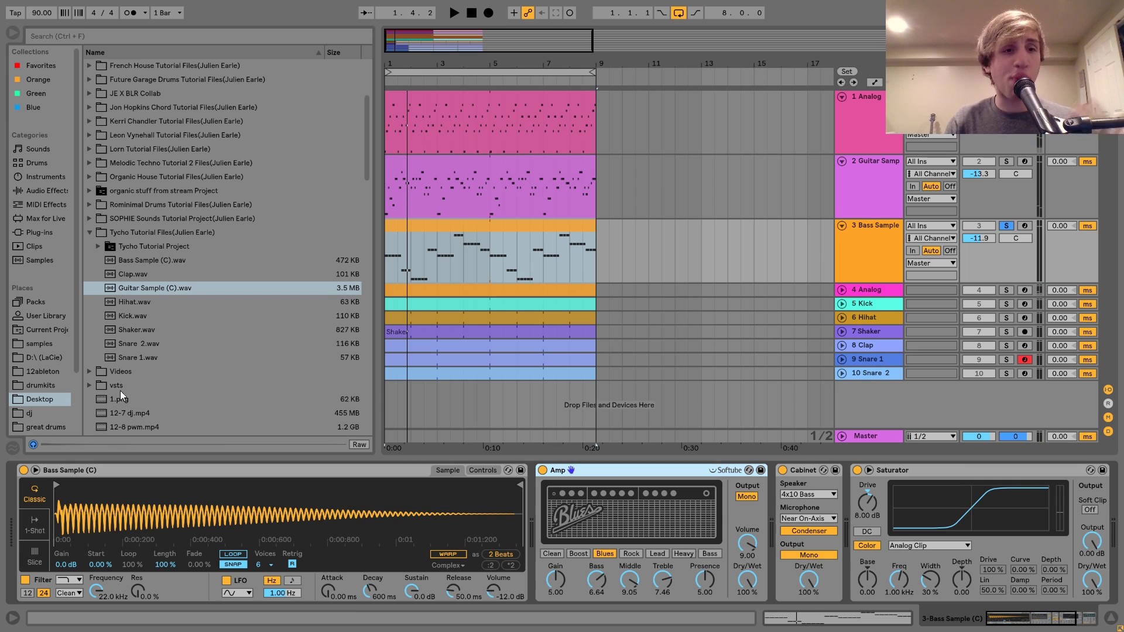
Audition Bass Sample (C).wav in the browser, and review the bass clip's notes and the track's effects chain through to Auto Pan.
left_click(137, 261)
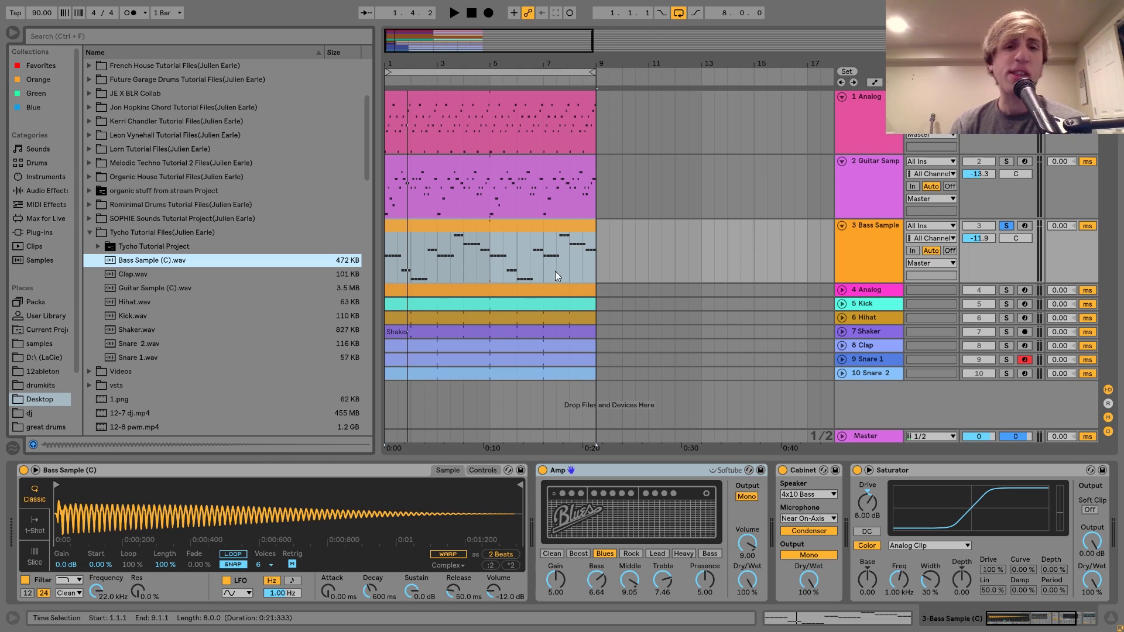
double_click(472, 227)
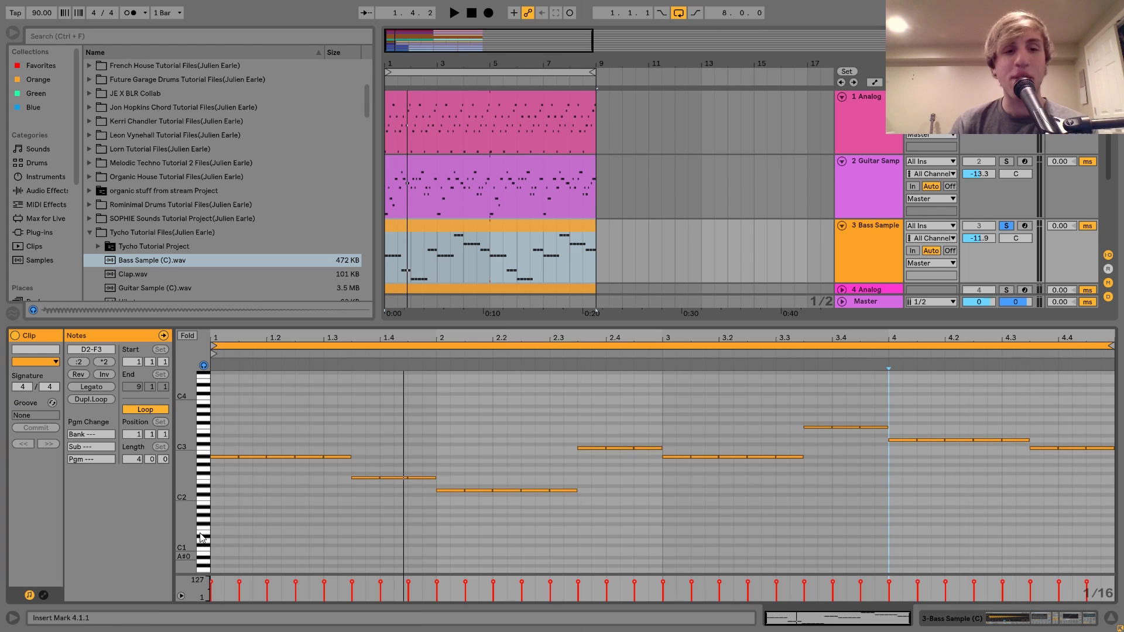
double_click(894, 236)
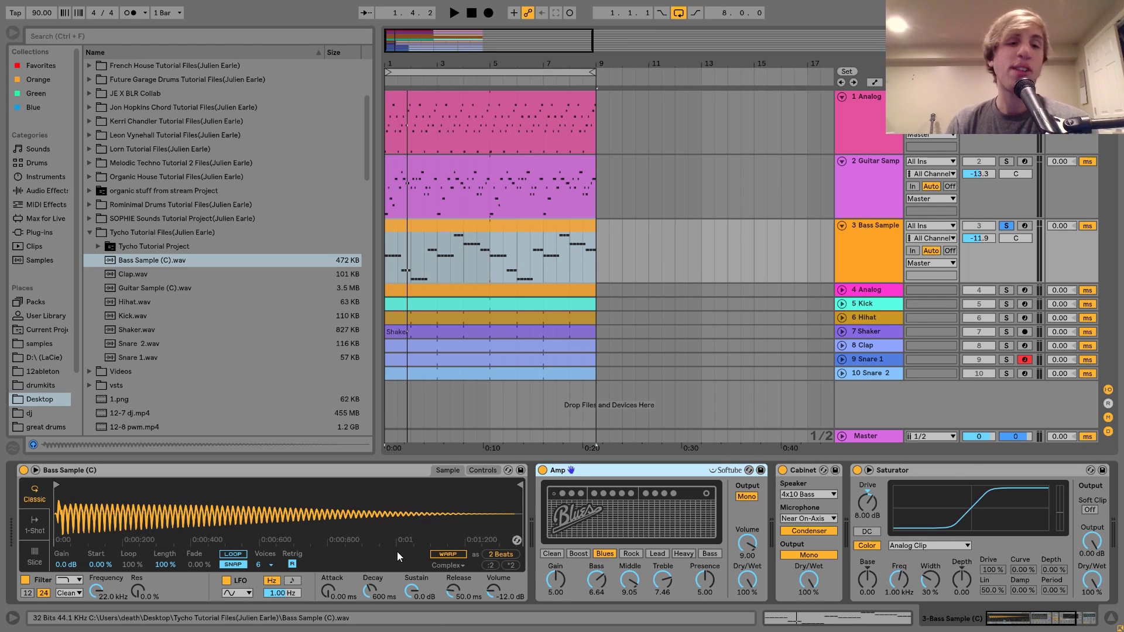
scroll(369, 503, "right", 3)
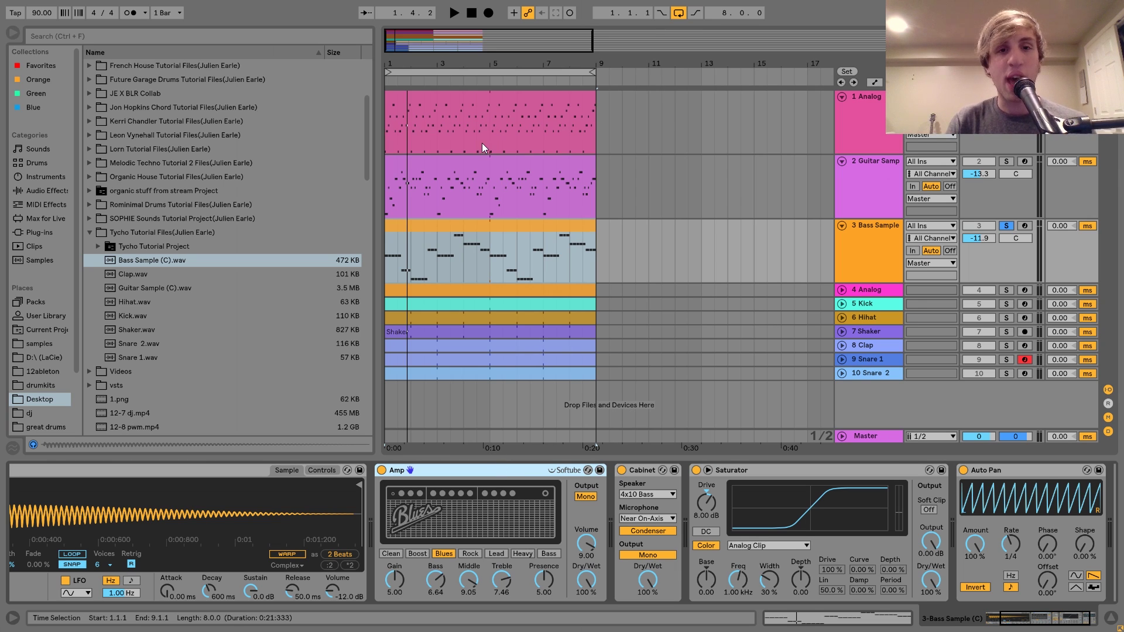
scroll(513, 469, "right", 2)
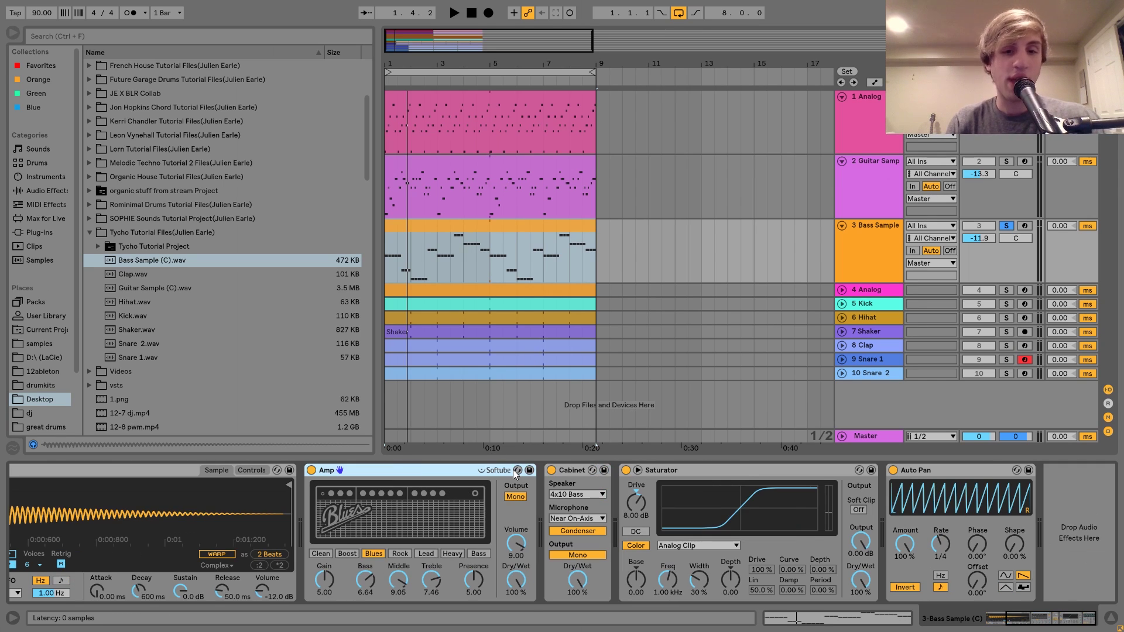
Review the Cabinet, Saturator and Auto Pan on the bass track, and return to the start of its device chain.
left_click(567, 473)
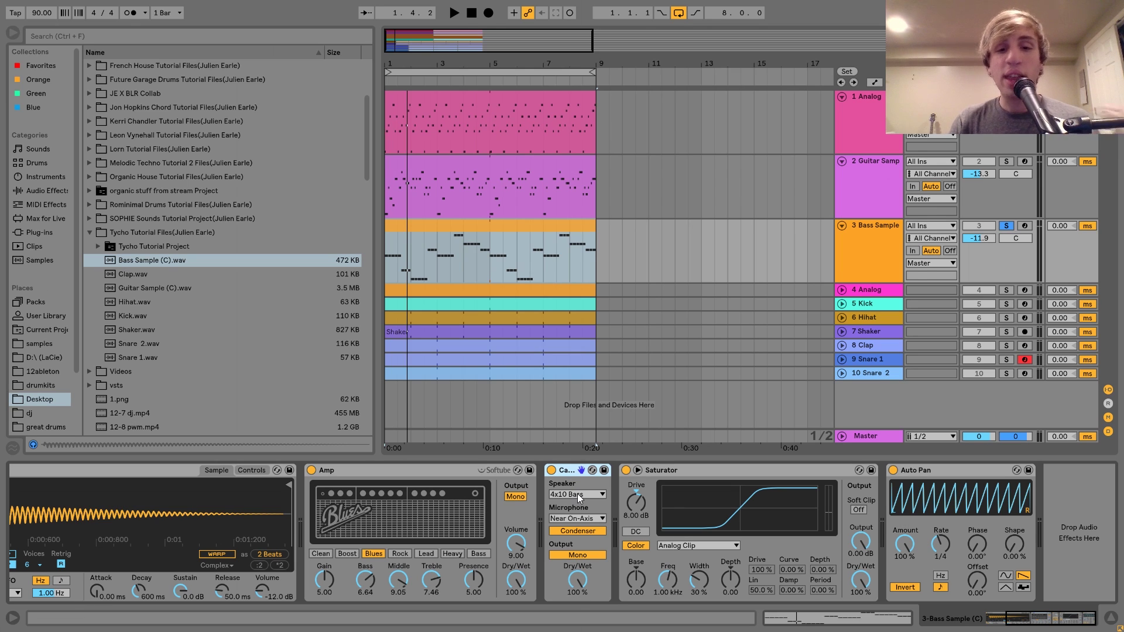
left_click(746, 466)
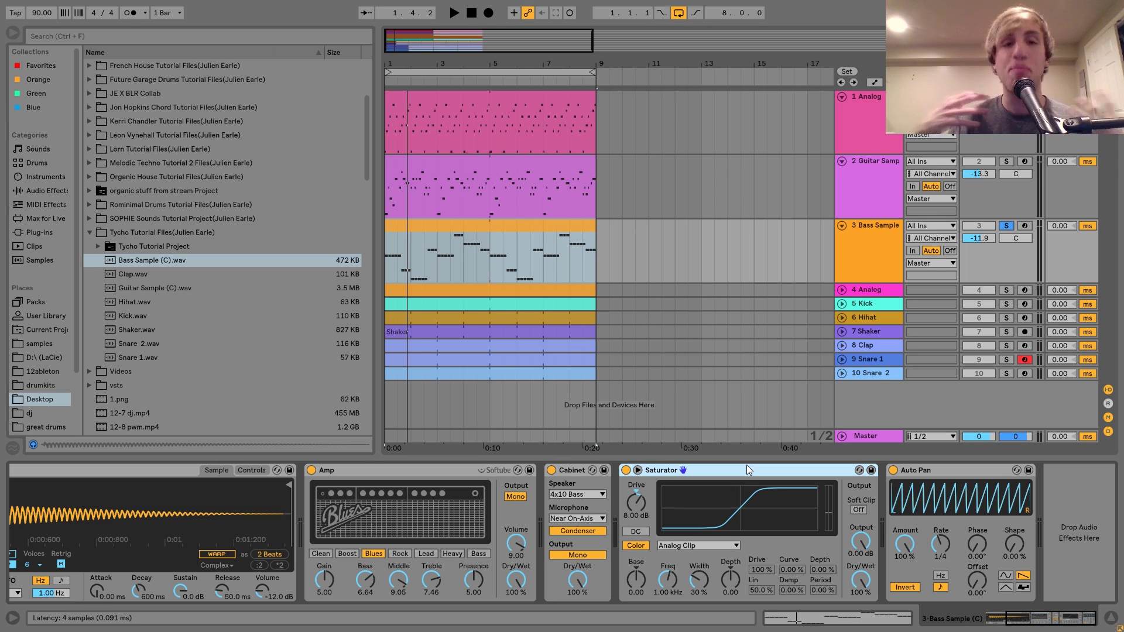
left_click(939, 472)
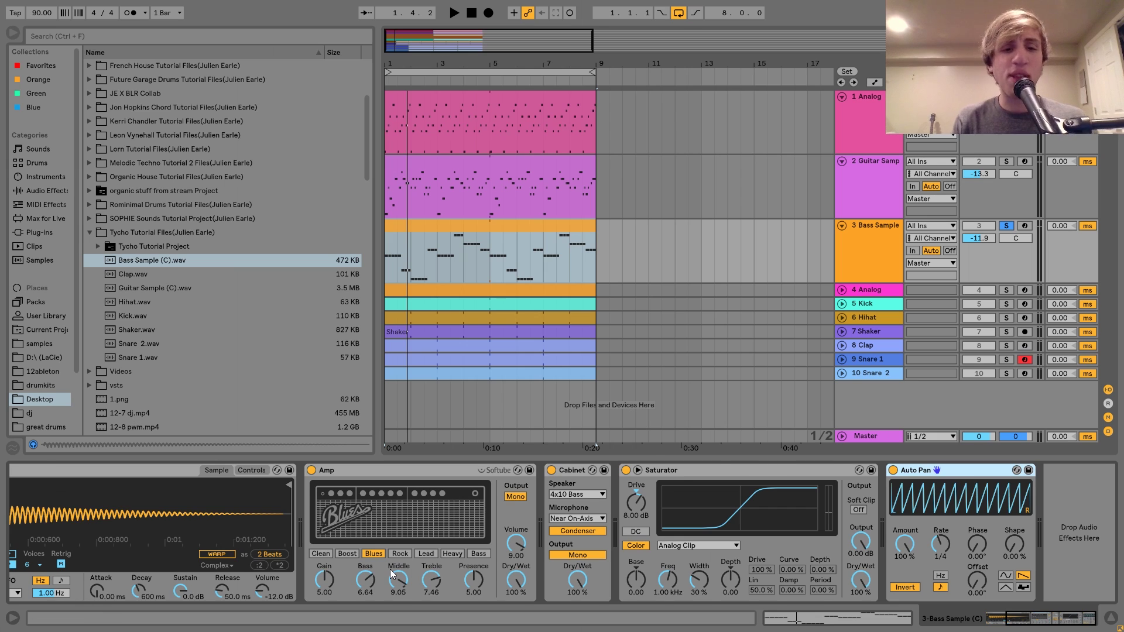
scroll(390, 571, "up", 5)
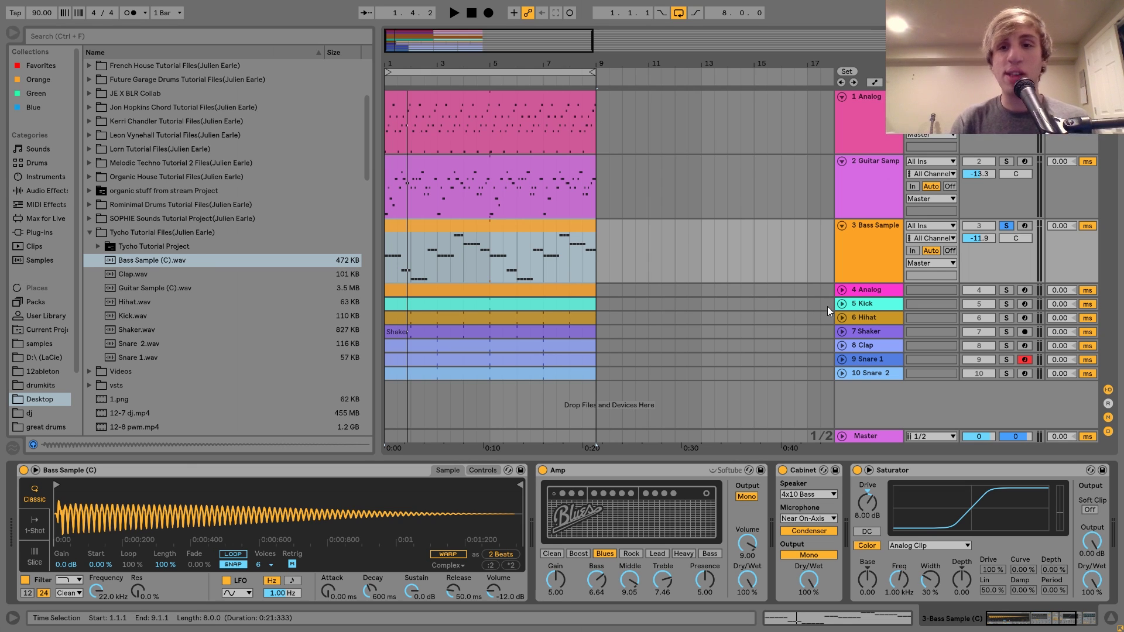
Unfold and solo the 4 Analog track, select its whole clip and play it while looking over its devices.
left_click(856, 293)
left_click(841, 290)
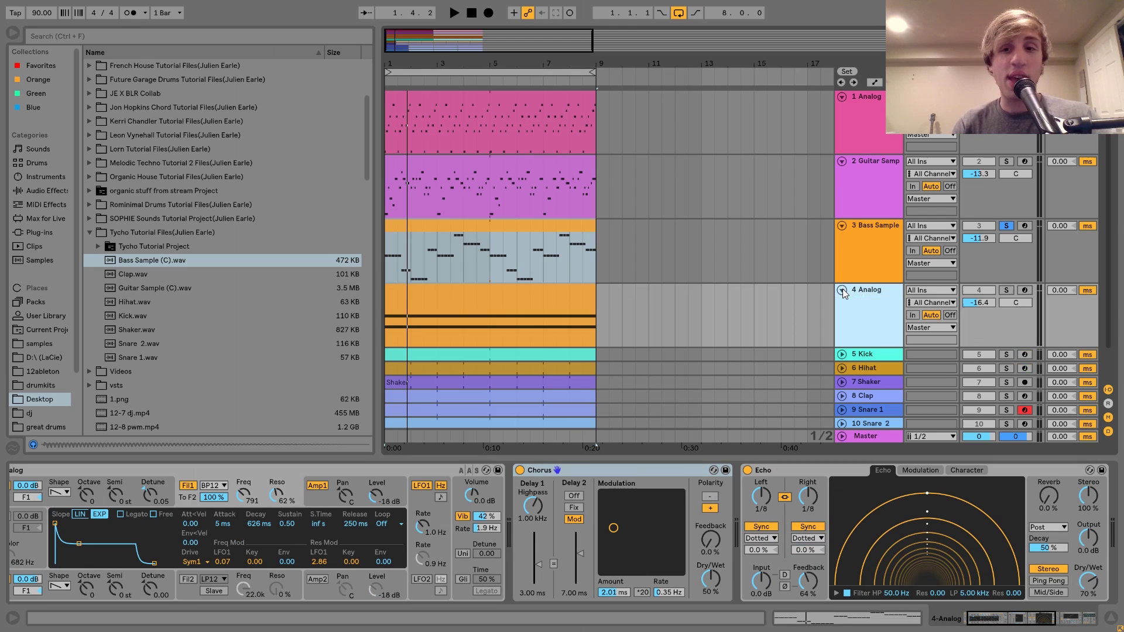
left_click(521, 289)
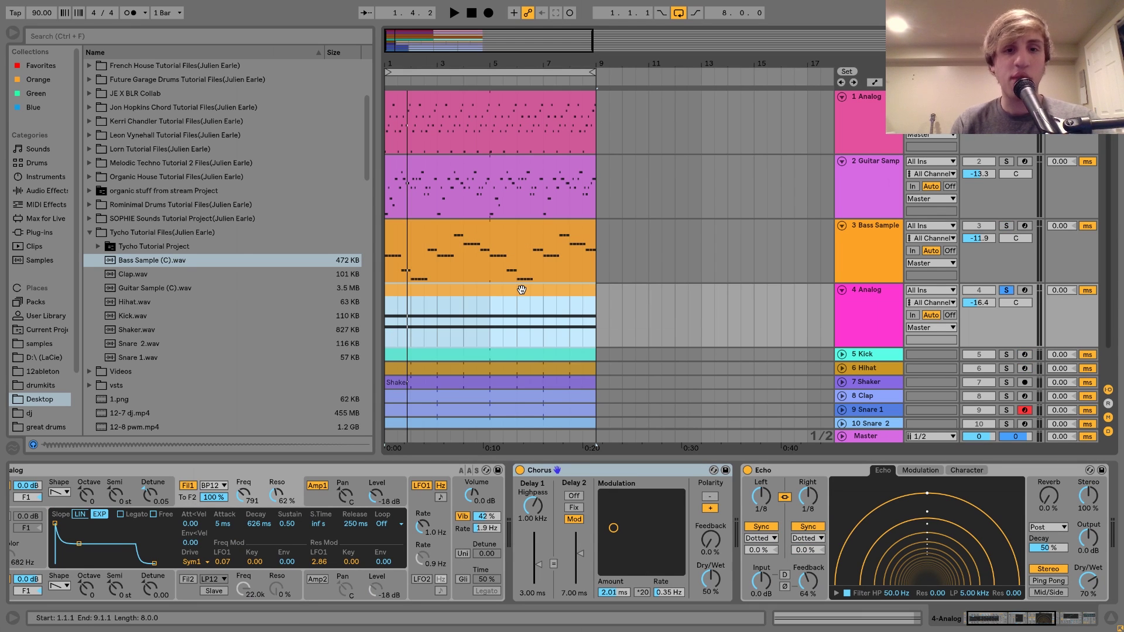
key("space")
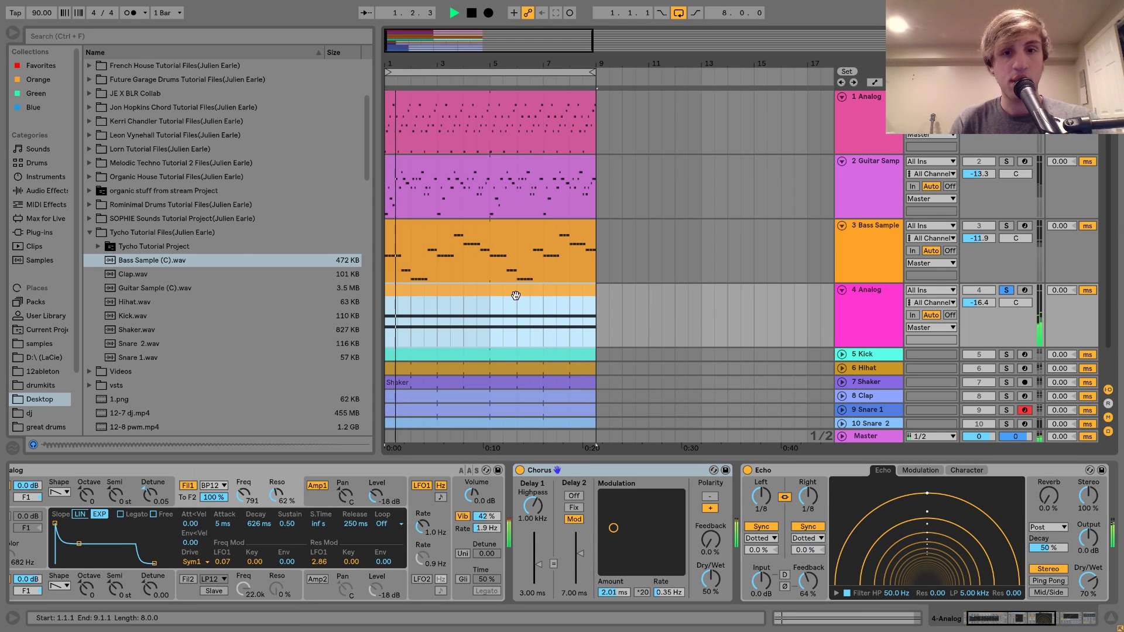
scroll(445, 498, "right", 5)
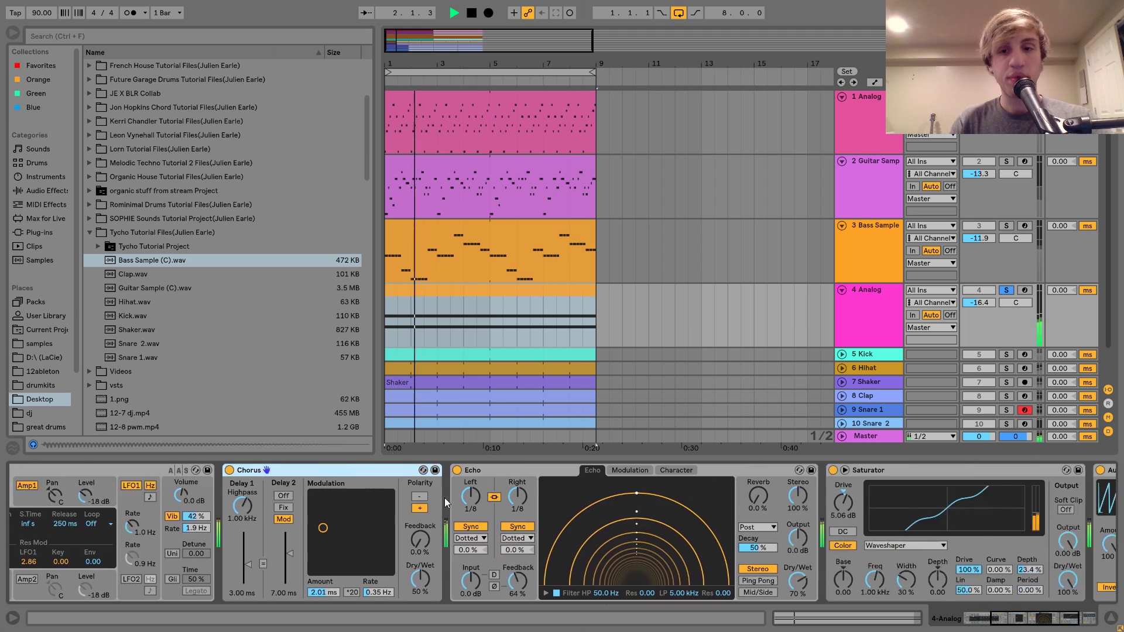
scroll(444, 498, "left", 5)
key("space")
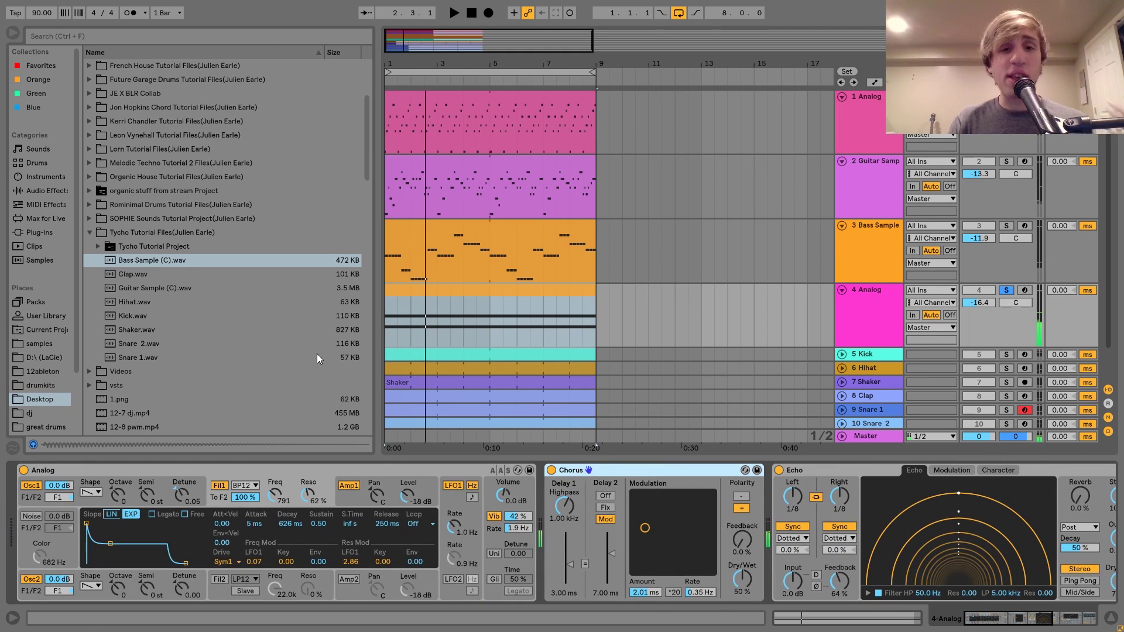
Display the 4 Analog clip's notes, return to the track's devices, and unsolo the track.
double_click(467, 296)
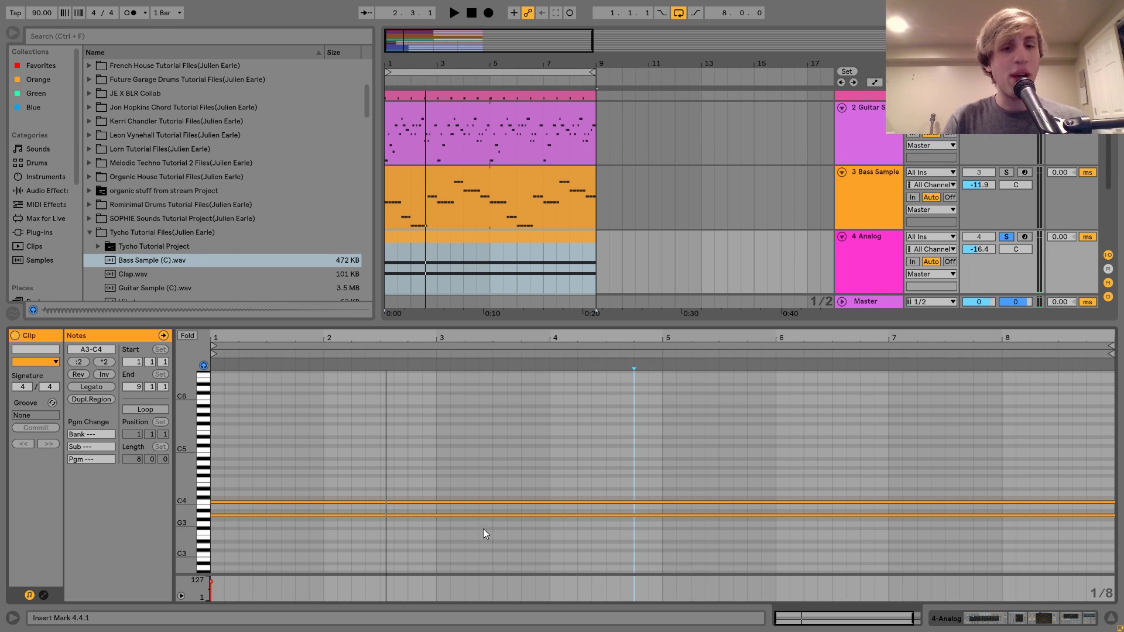
left_click(834, 283)
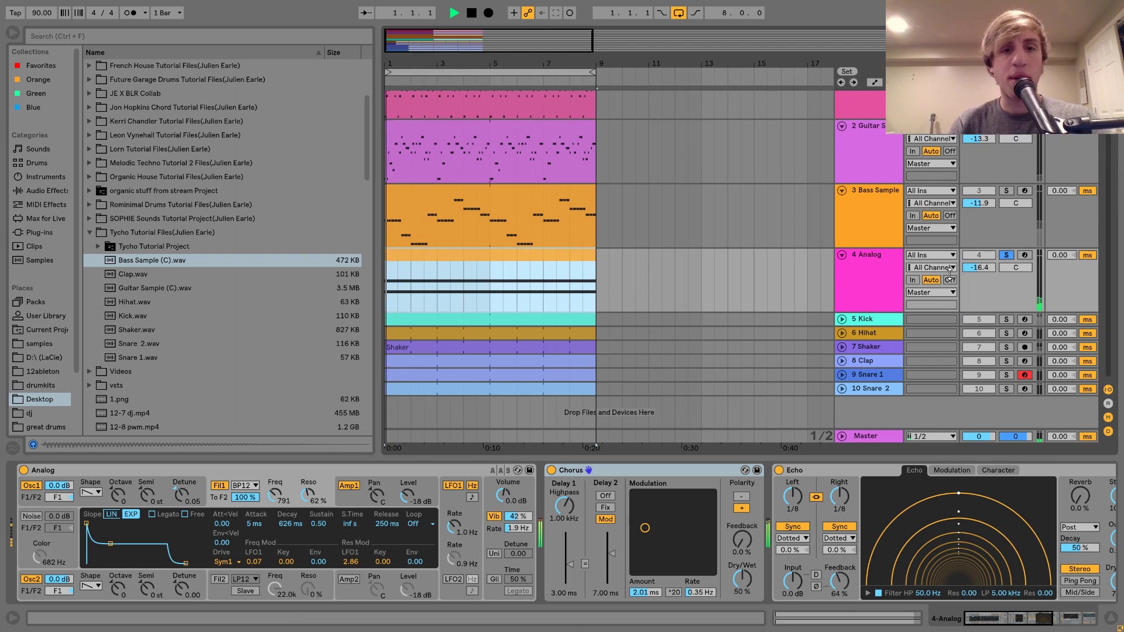
left_click(1006, 255)
key("space")
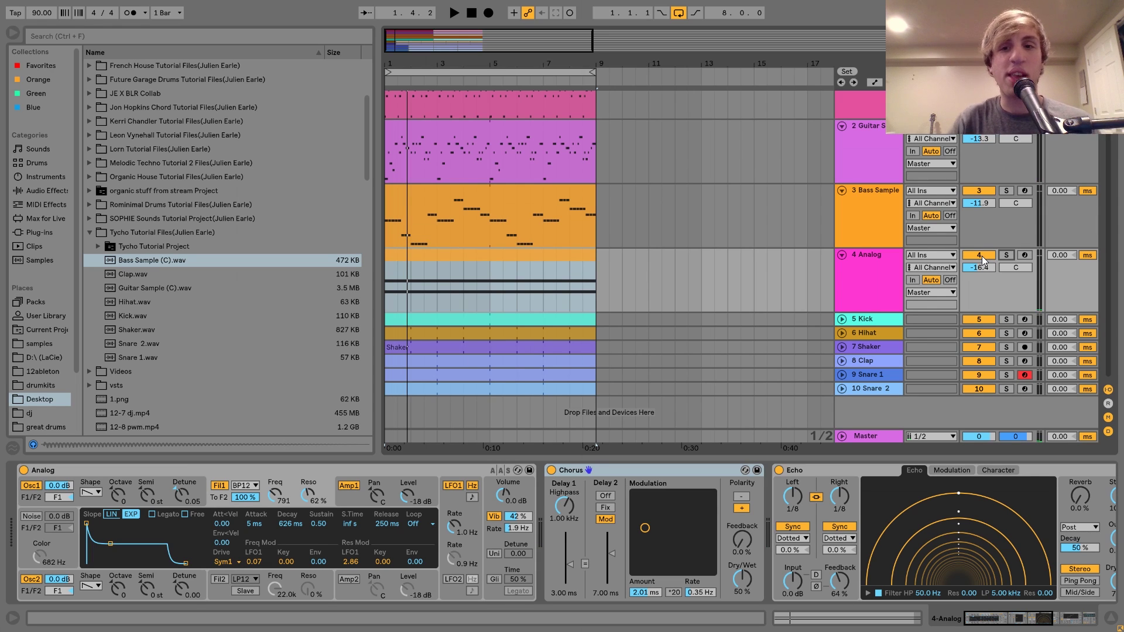
Play the full arrangement with the 4 Analog track muted, and unmute the track after stopping playback.
scroll(983, 260, "up", 2)
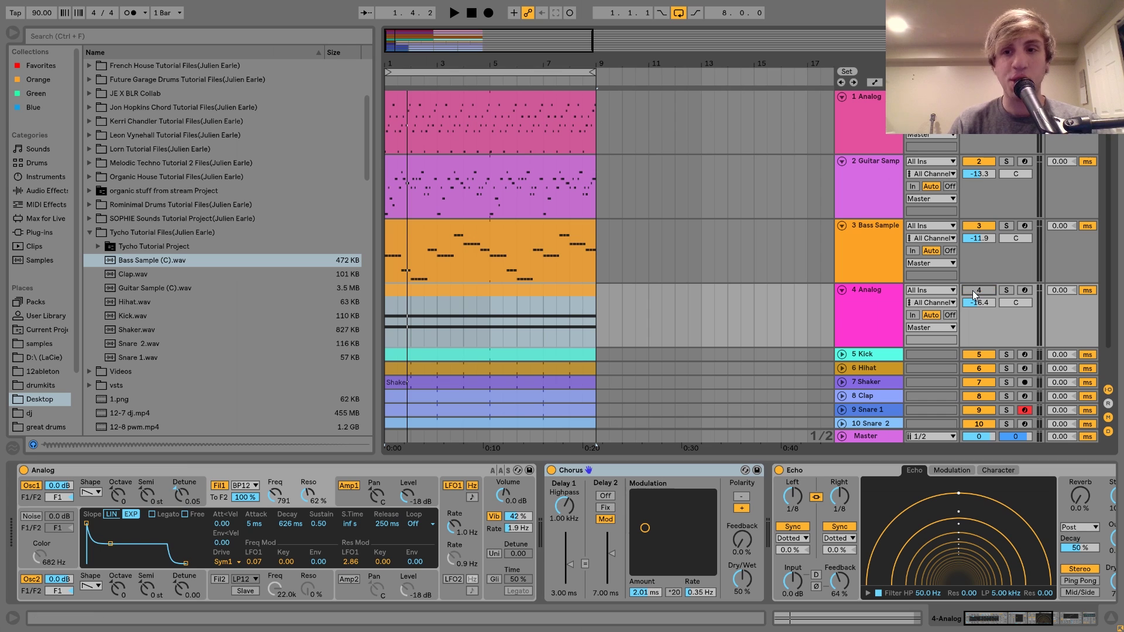
key("space")
left_click(873, 305)
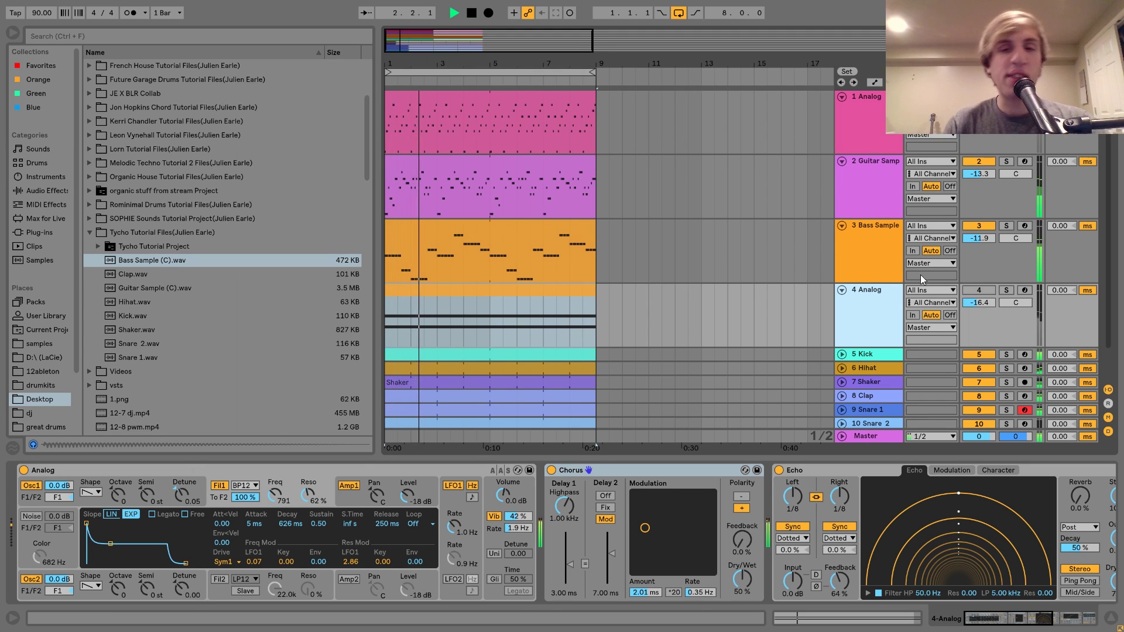
key("space")
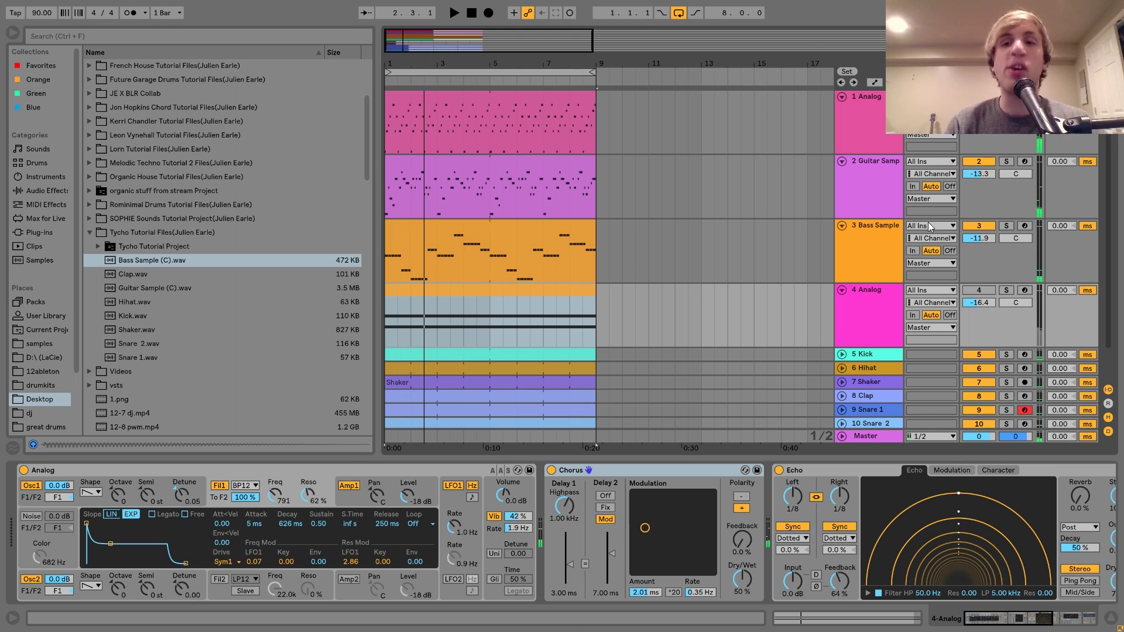
left_click(979, 291)
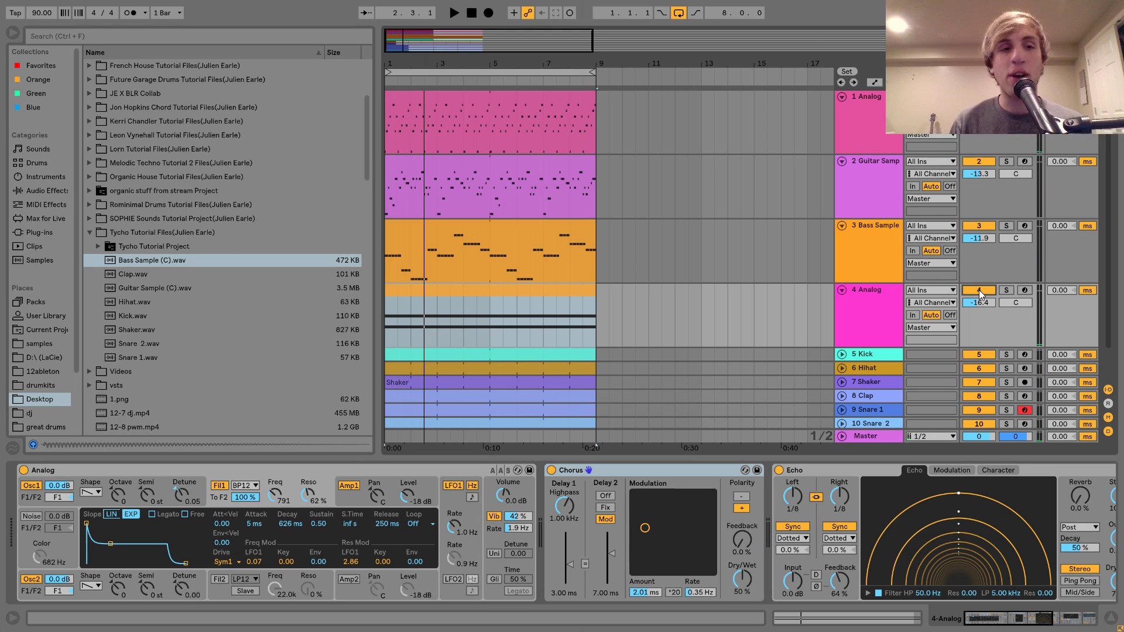
Show the Sounds category in the browser and play the full arrangement with the 4 Analog track included.
left_click(45, 148)
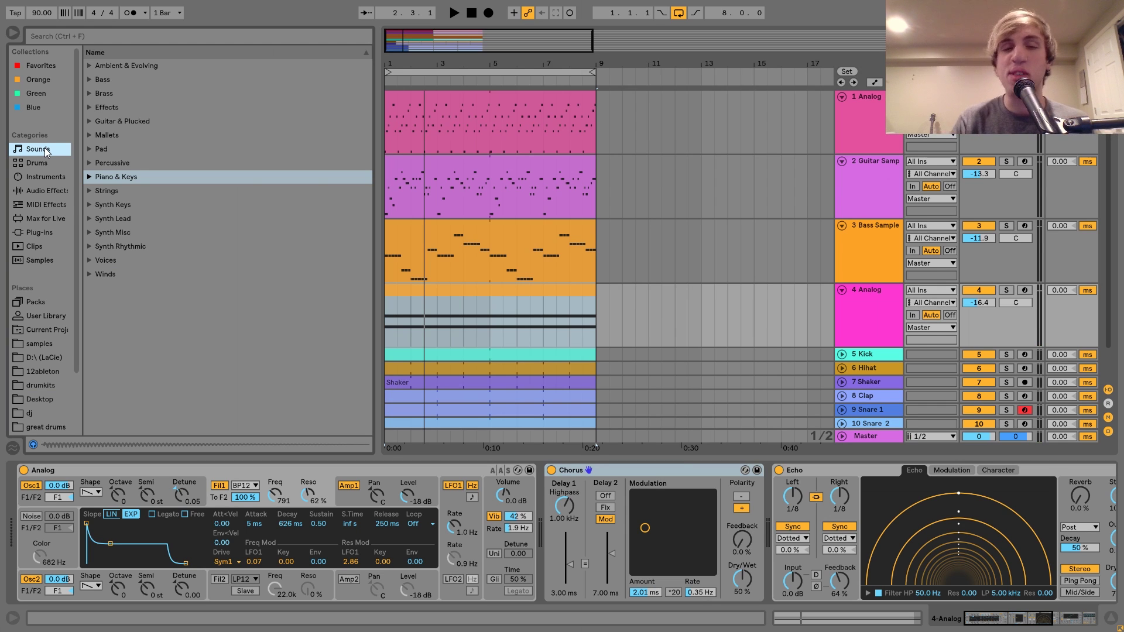
key("space")
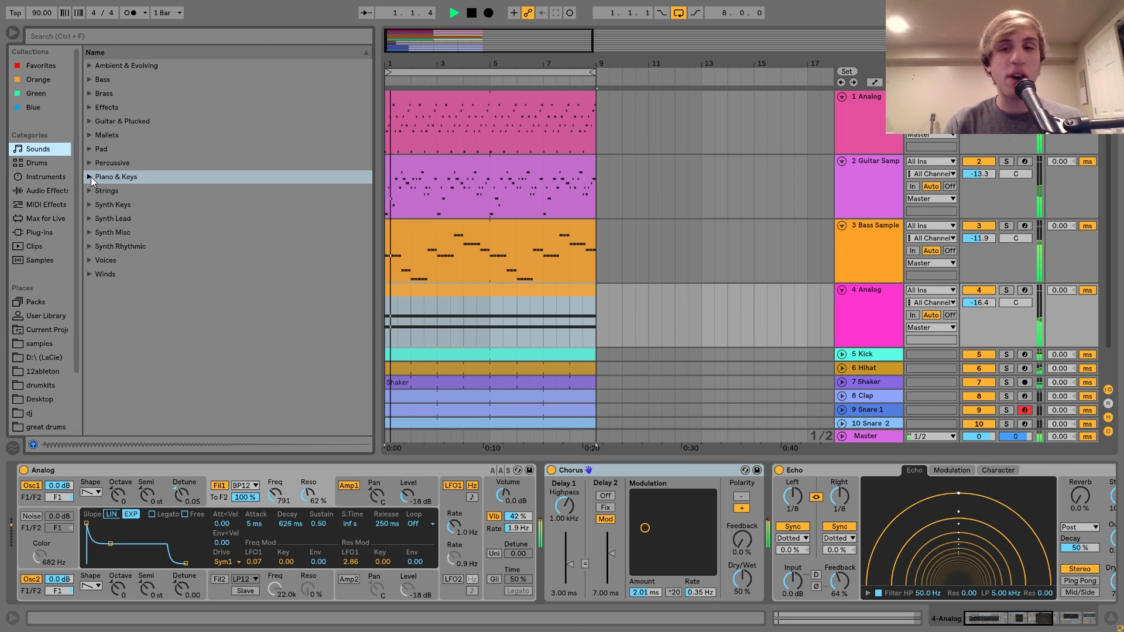
left_click(859, 326)
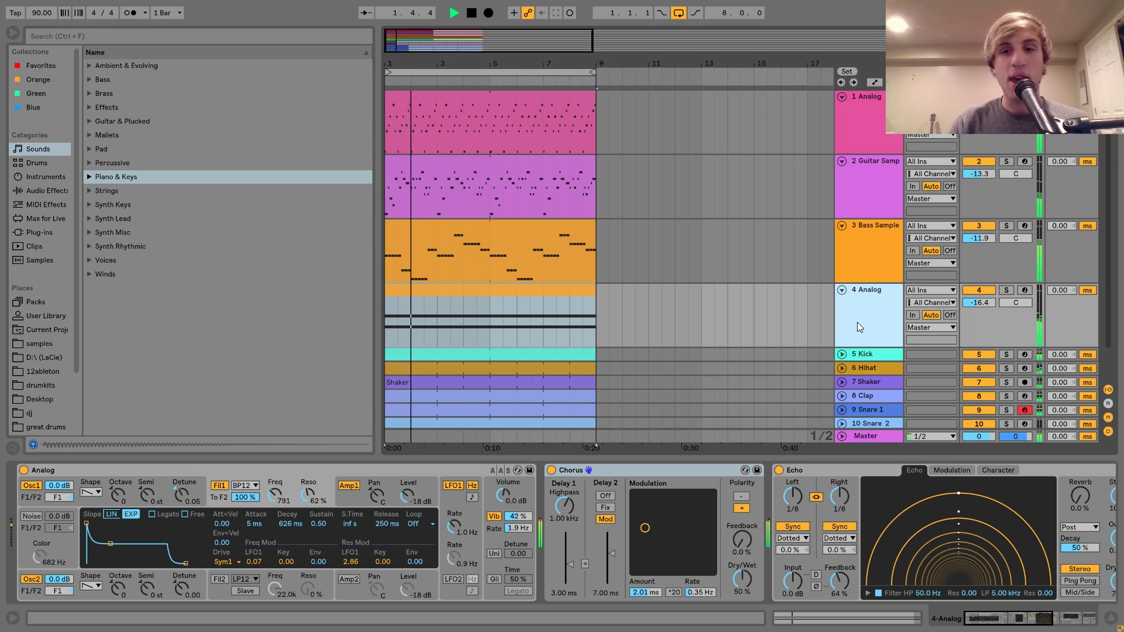
key("space")
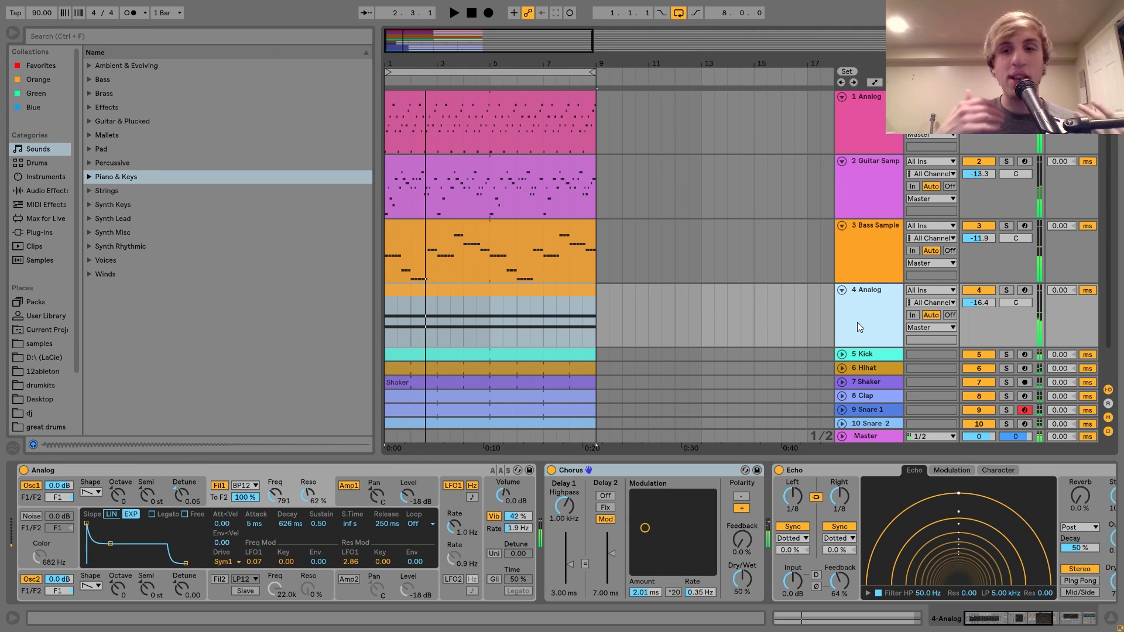
Solo the 4 Analog track again and review its Analog synth's oscillator and filter settings.
left_click(1006, 290)
left_click(89, 466)
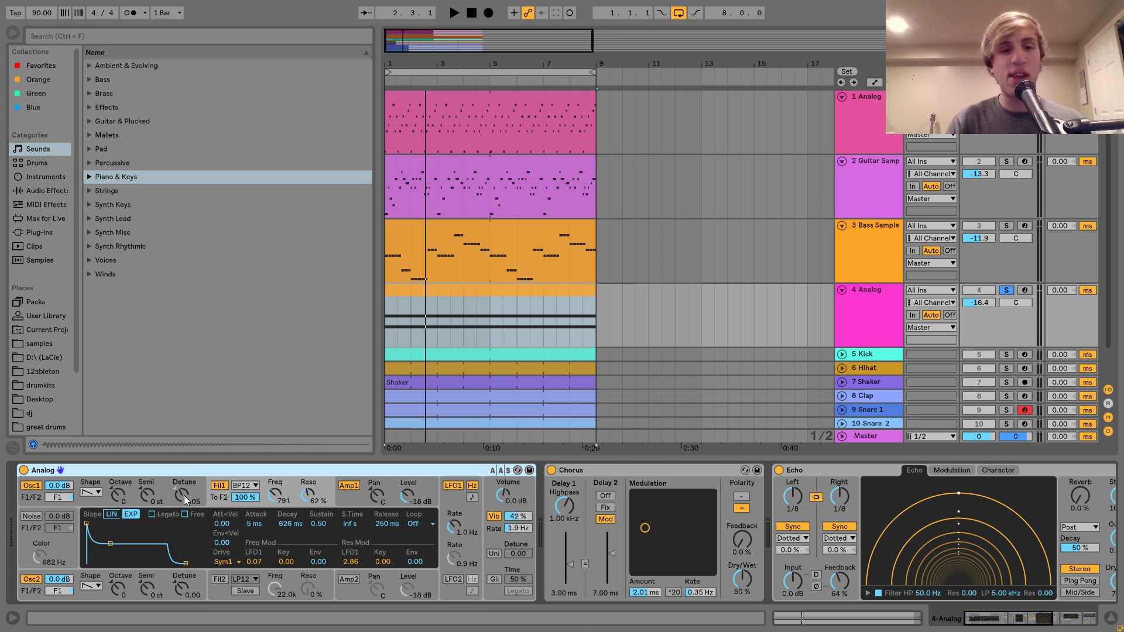
left_click(211, 498)
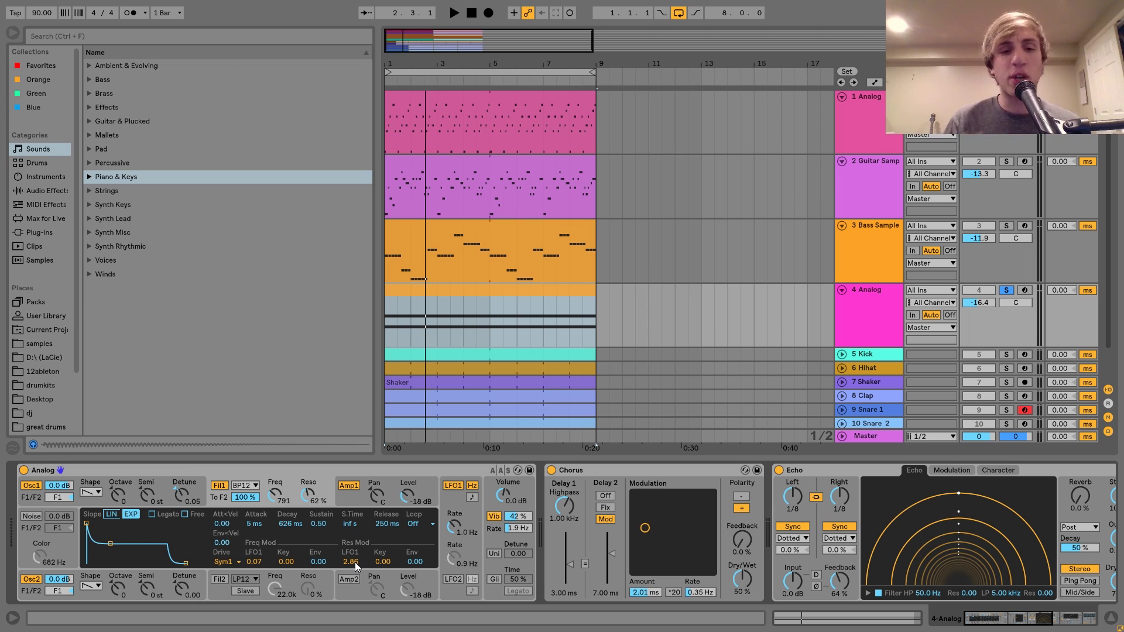
Compare the soloed 4 Analog playback with the synth's LFO1 turned off and turned back on.
left_click(455, 488)
key("space")
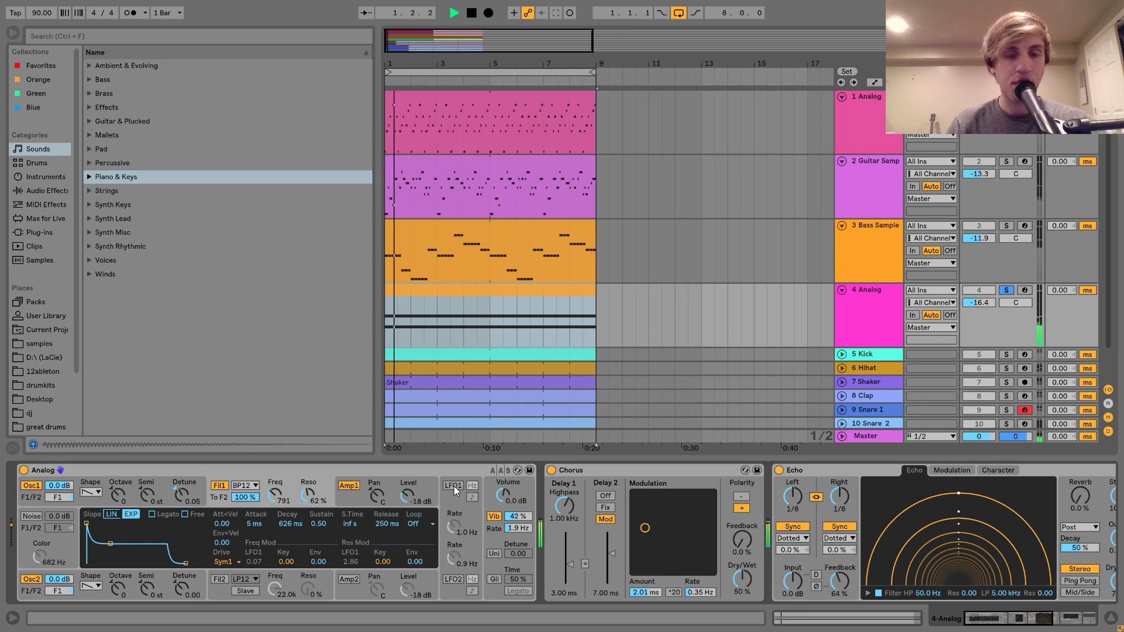
key("space")
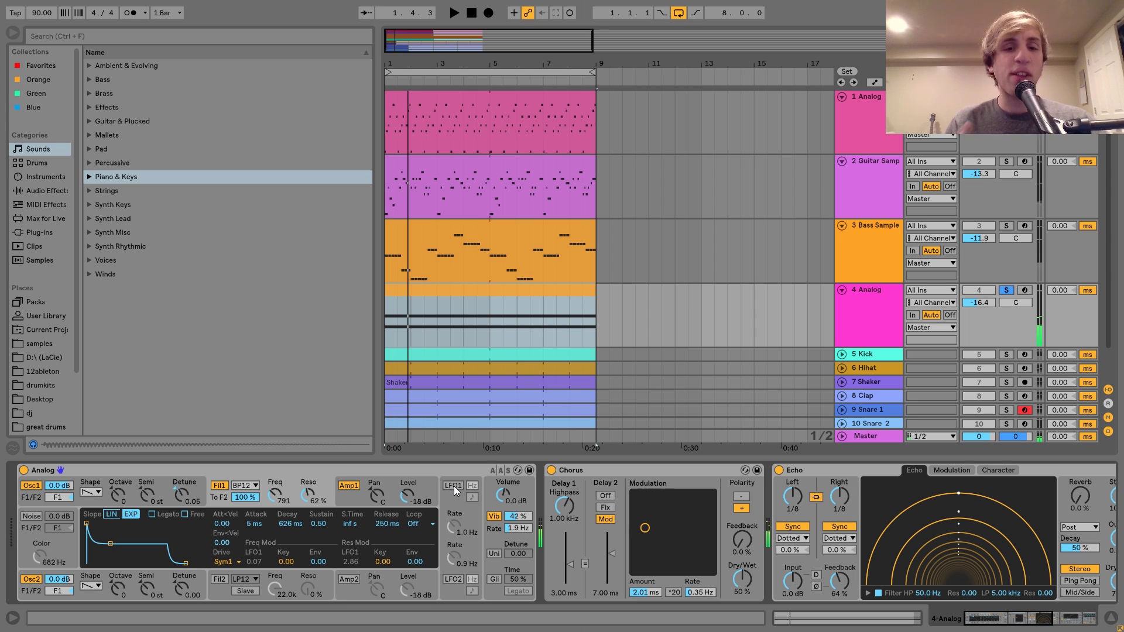
left_click(454, 486)
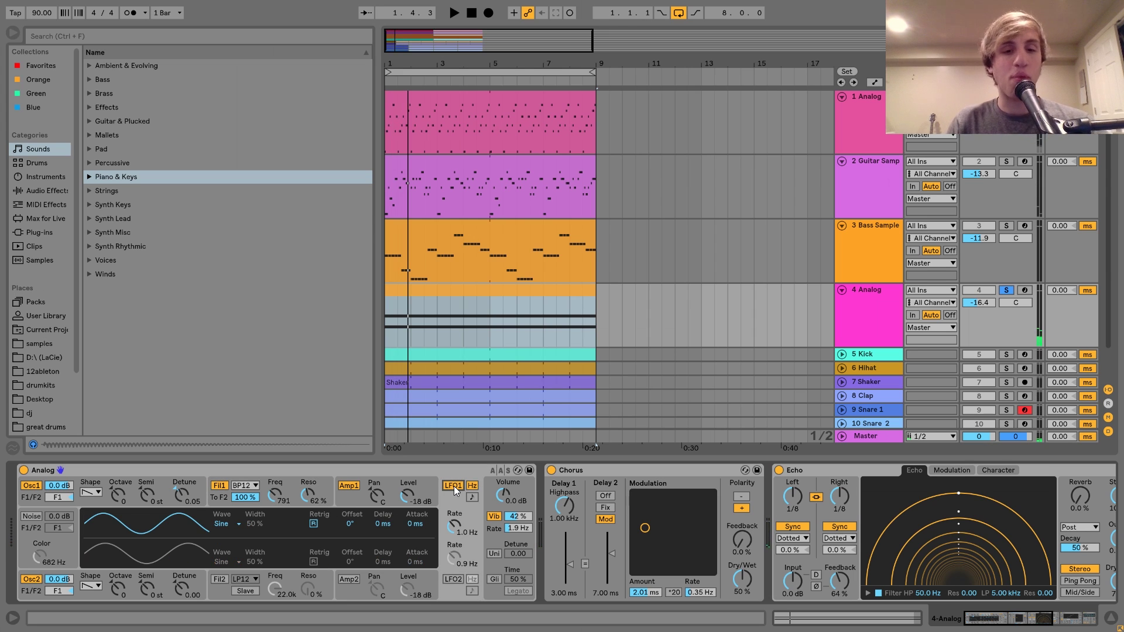
key("space")
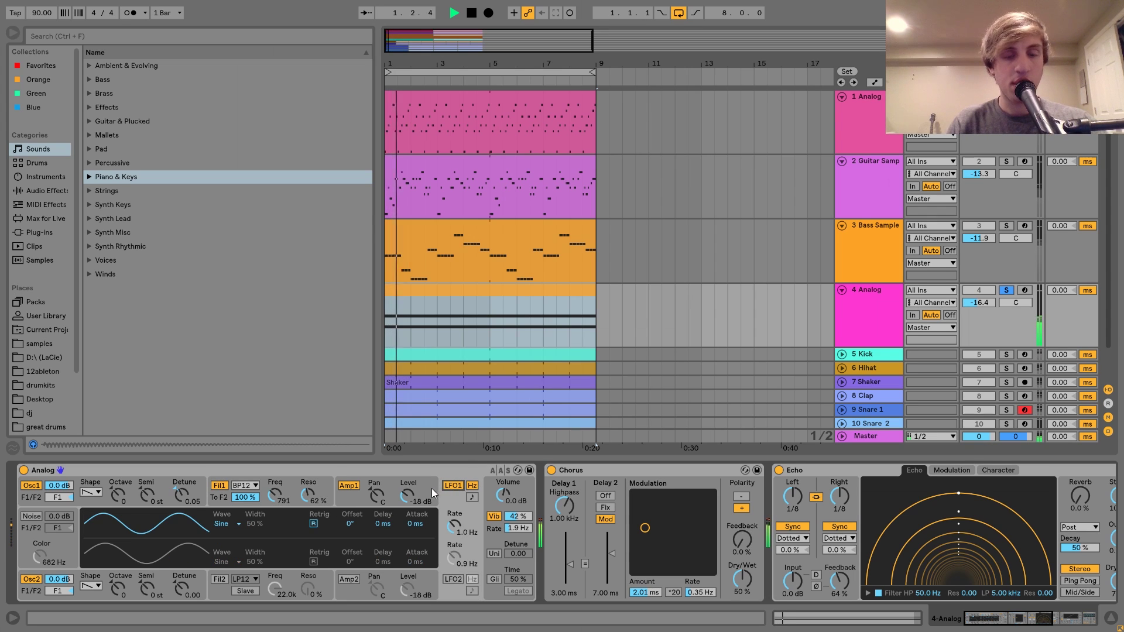
key("space")
Inspect the Analog synth's filter, amplifier and vibrato settings, and reselect the 4 Analog track.
left_click(326, 485)
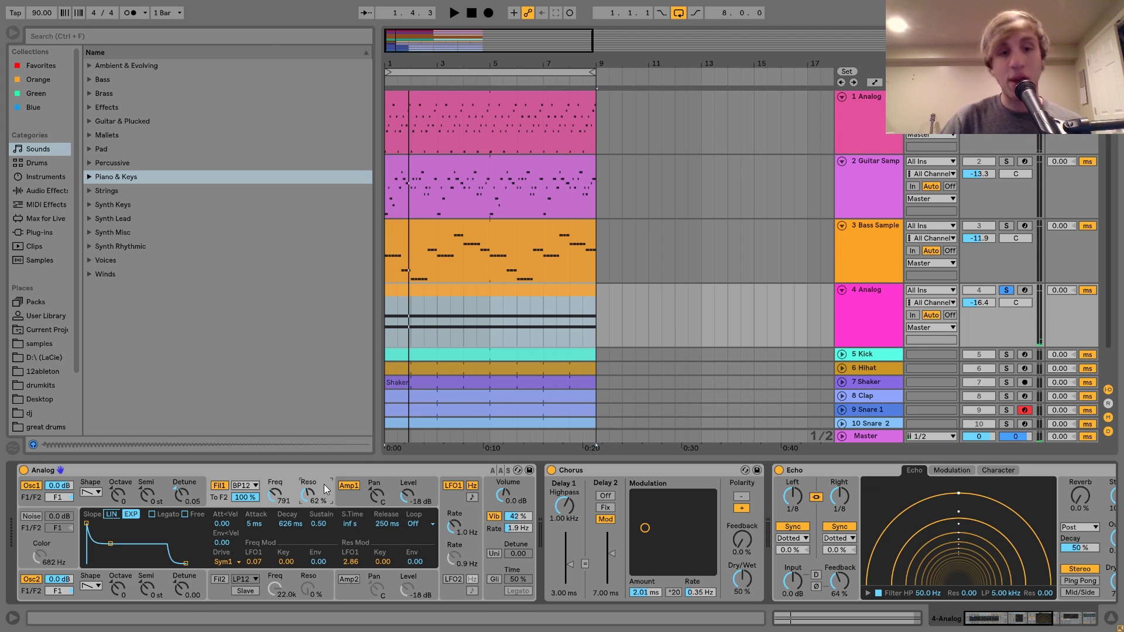
left_click(339, 495)
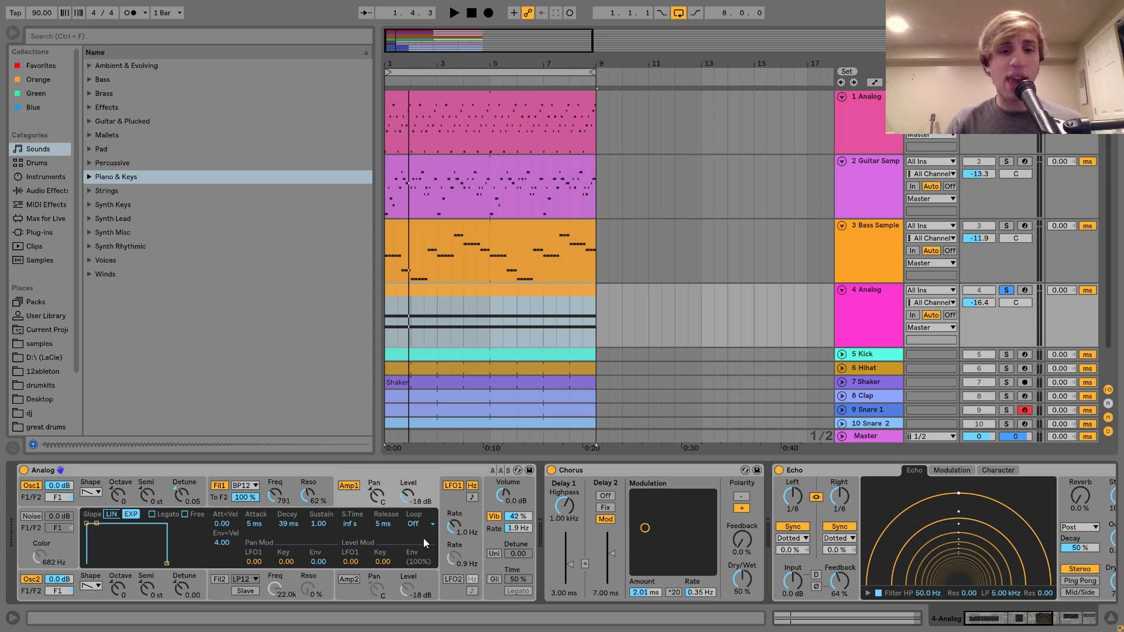
left_click(497, 529)
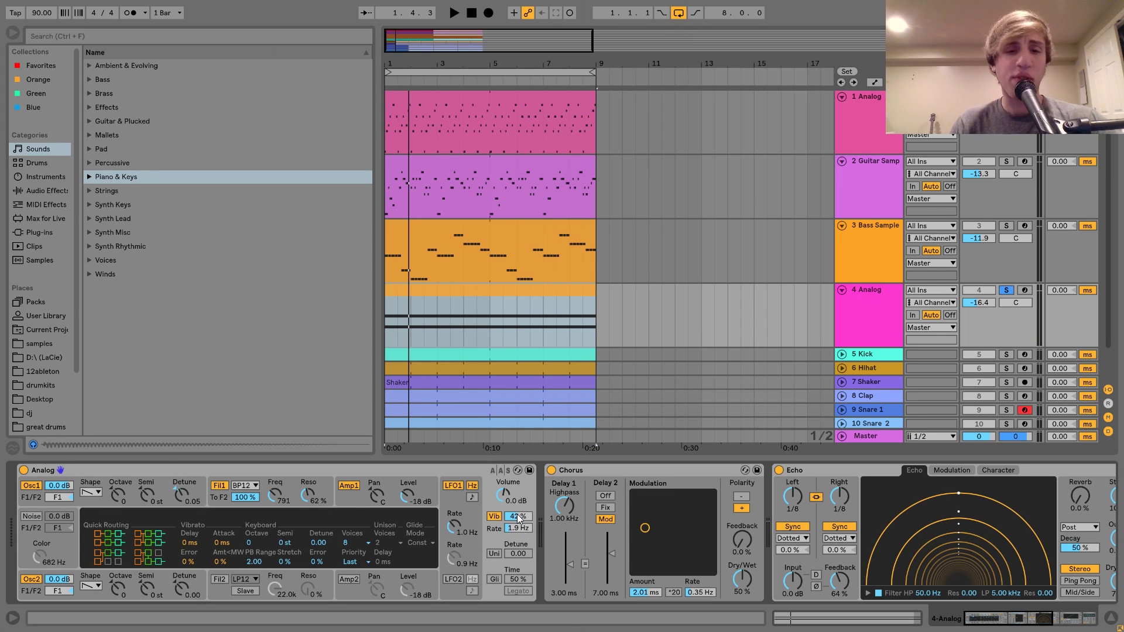
left_click(879, 121)
left_click(858, 304)
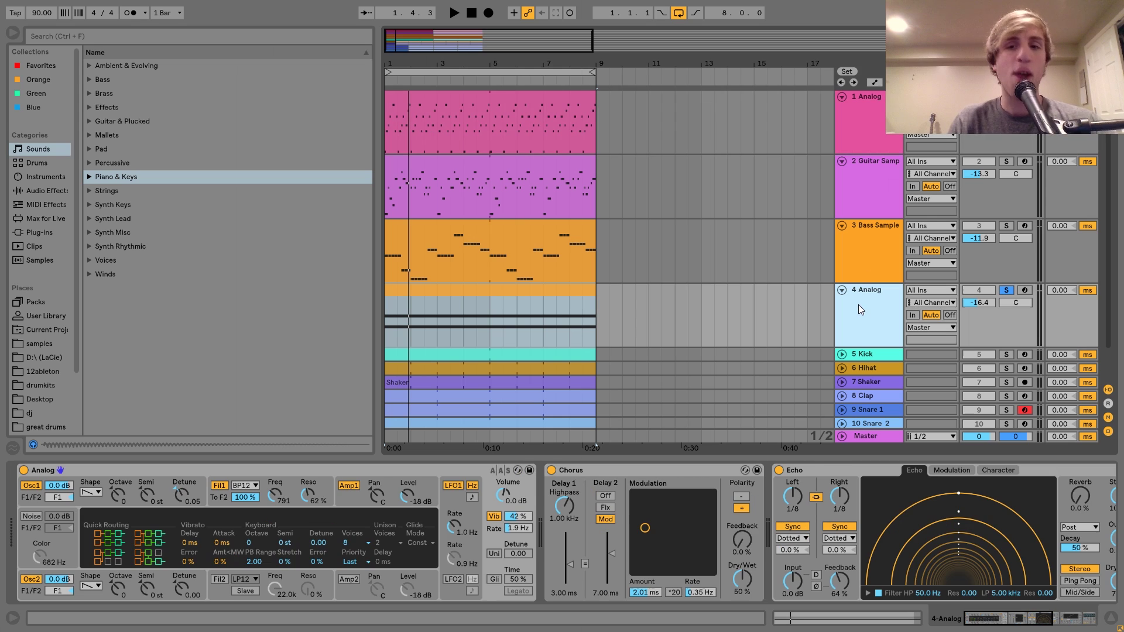
Play the soloed 4 Analog track briefly and bring the effects following its Analog synth into view.
key("space")
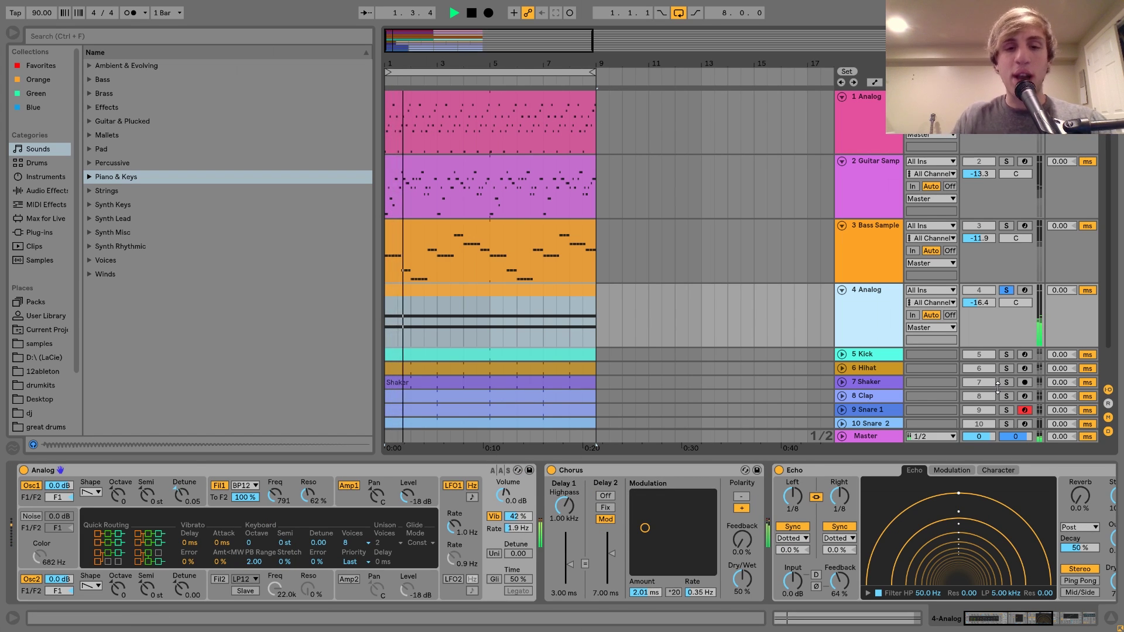
key("space")
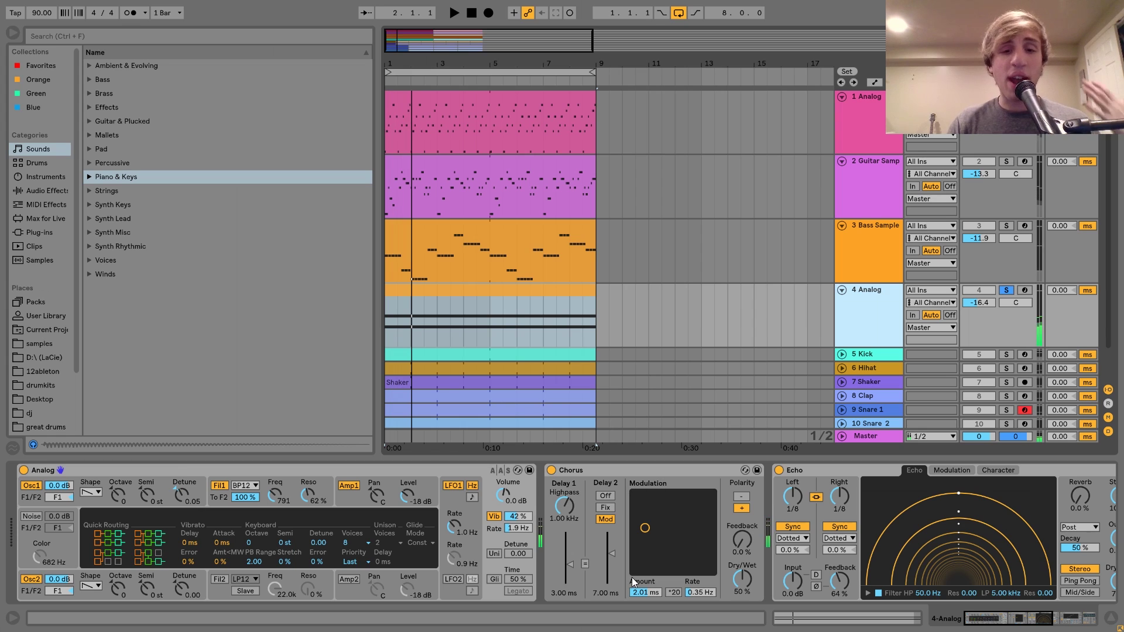
scroll(631, 577, "down", 3)
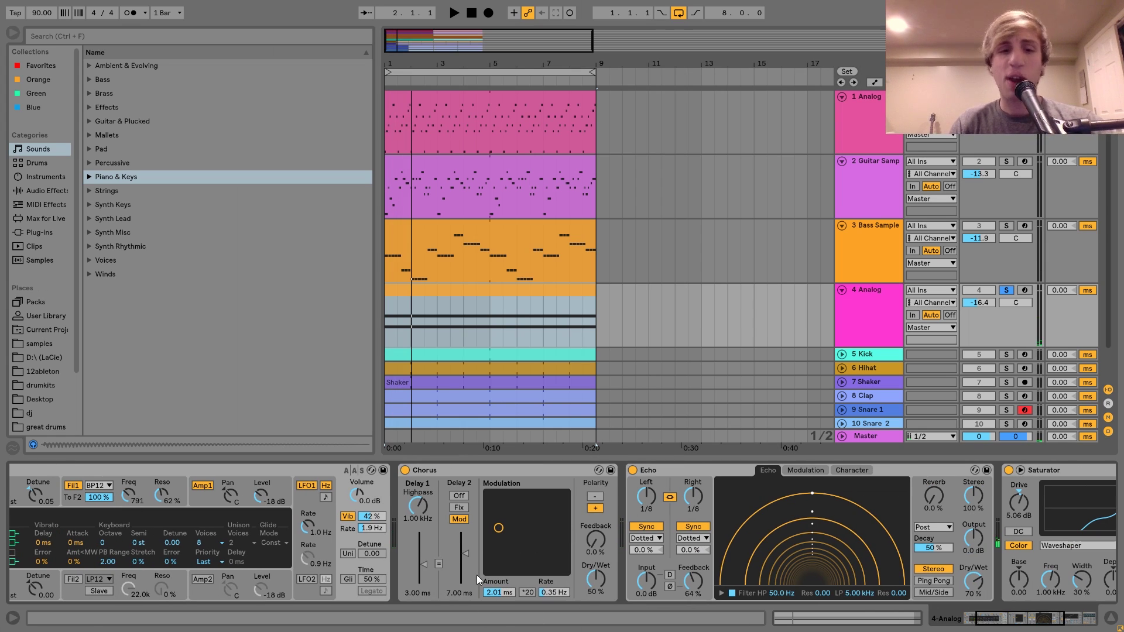
Compare the soloed 4 Analog playback with its Chorus effect turned off and turned back on.
key("space")
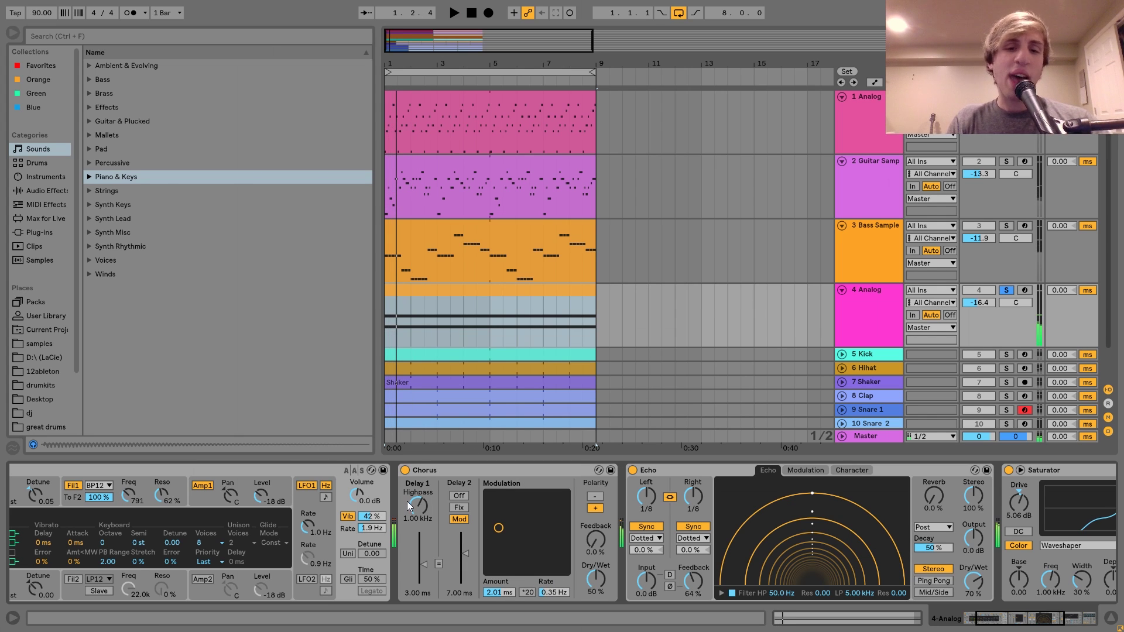
scroll(461, 504, "down", 4)
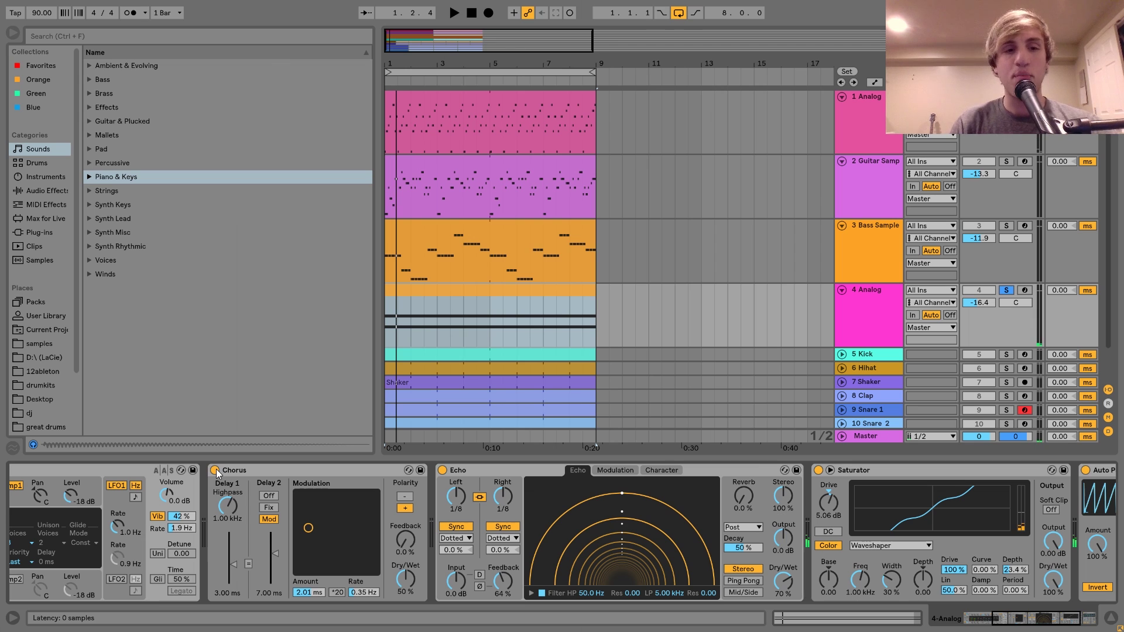
left_click(216, 470)
left_click(216, 470)
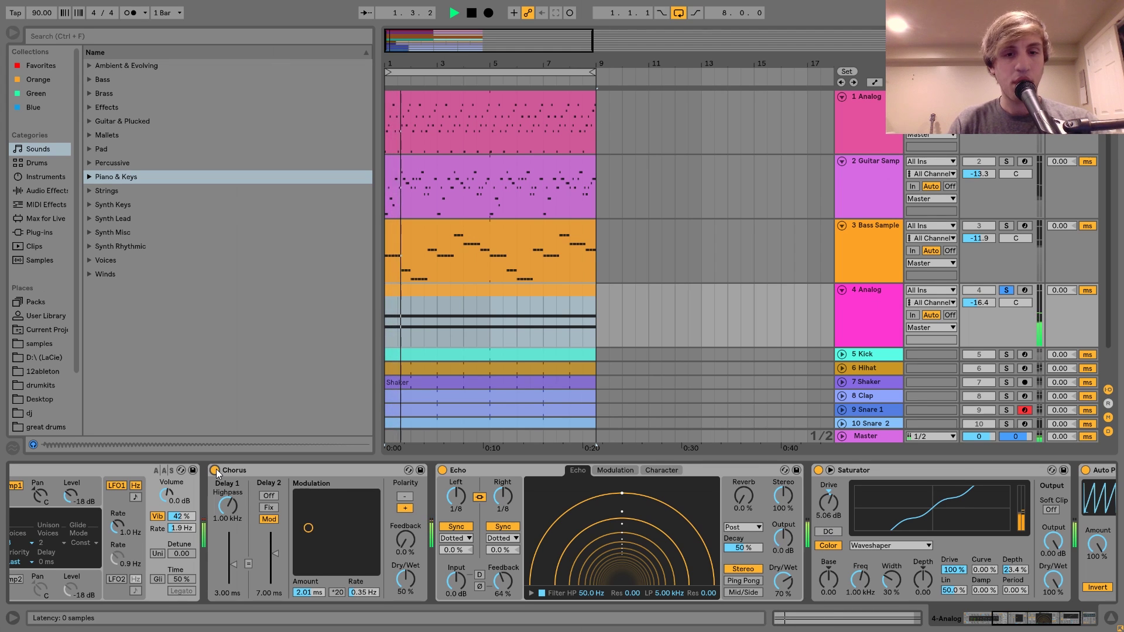
scroll(216, 469, "down", 1)
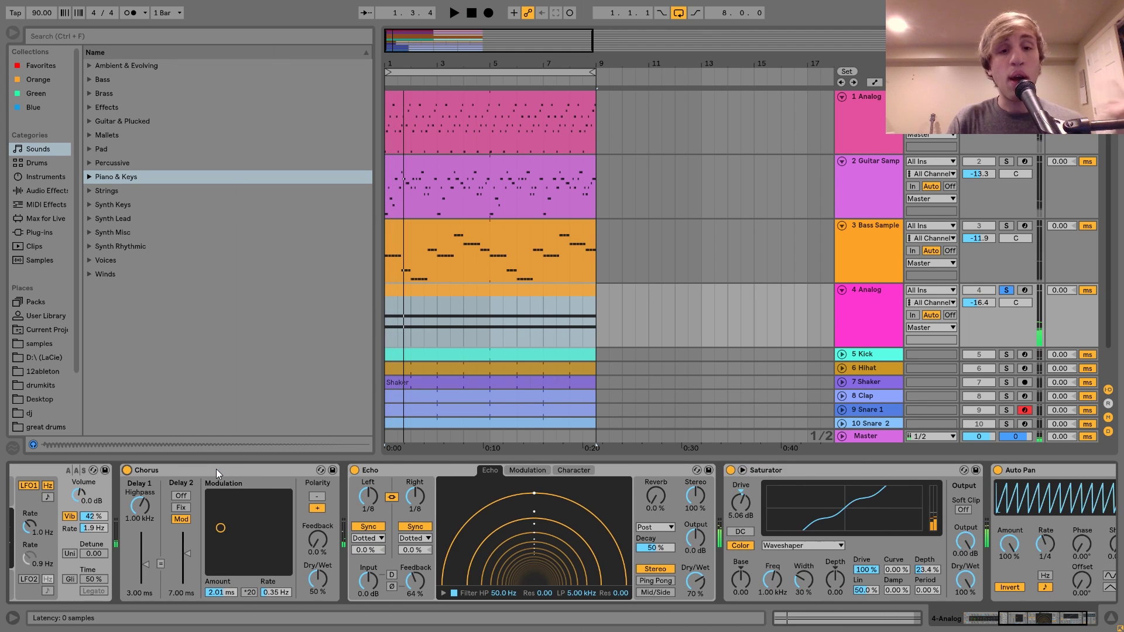
Select the Echo effect on 4 Analog, return the playback position to the start, and examine the Echo settings in the effects chain.
left_click(420, 469)
scroll(420, 468, "down", 1)
scroll(419, 469, "down", 1)
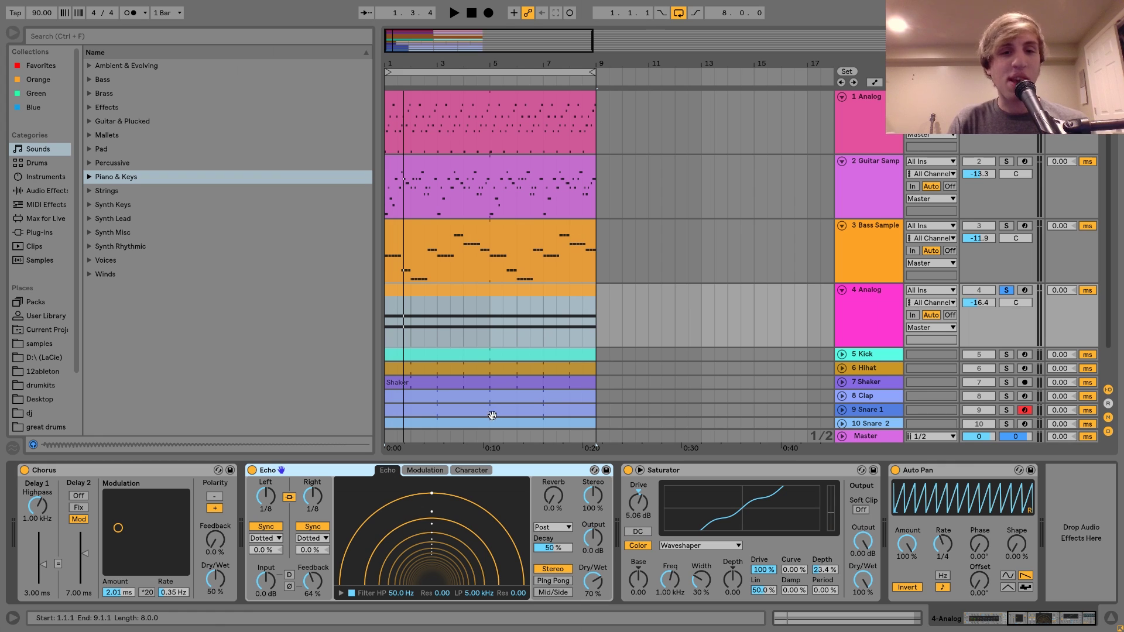
left_click_drag(555, 333, 459, 355)
left_click(435, 289)
scroll(300, 504, "right", 5)
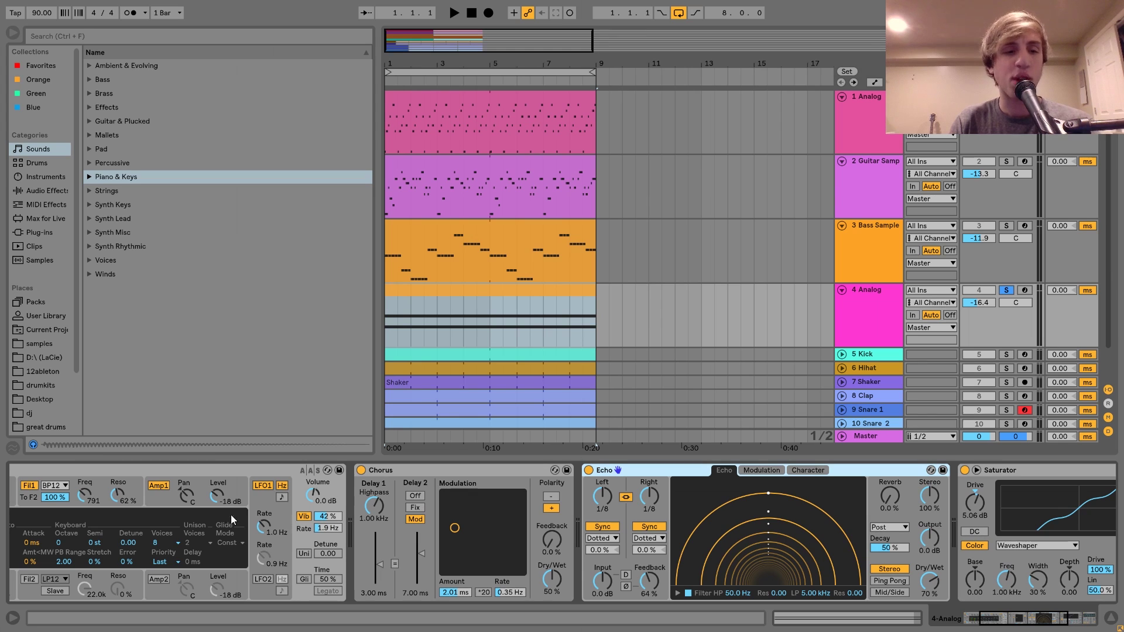
scroll(633, 586, "right", 3)
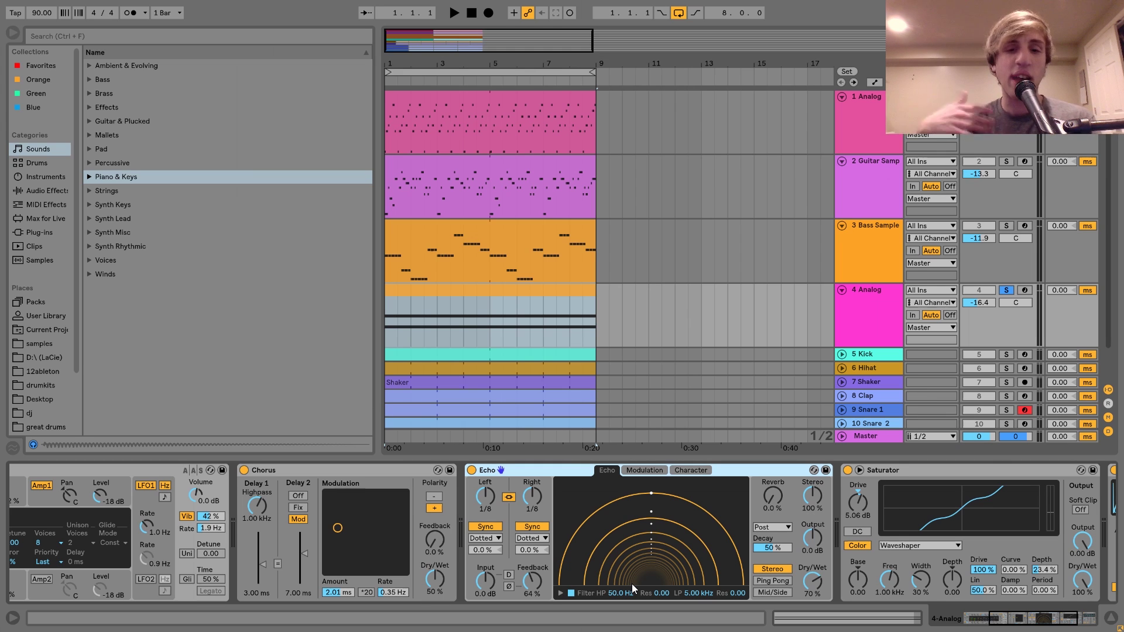
scroll(630, 542, "right", 6)
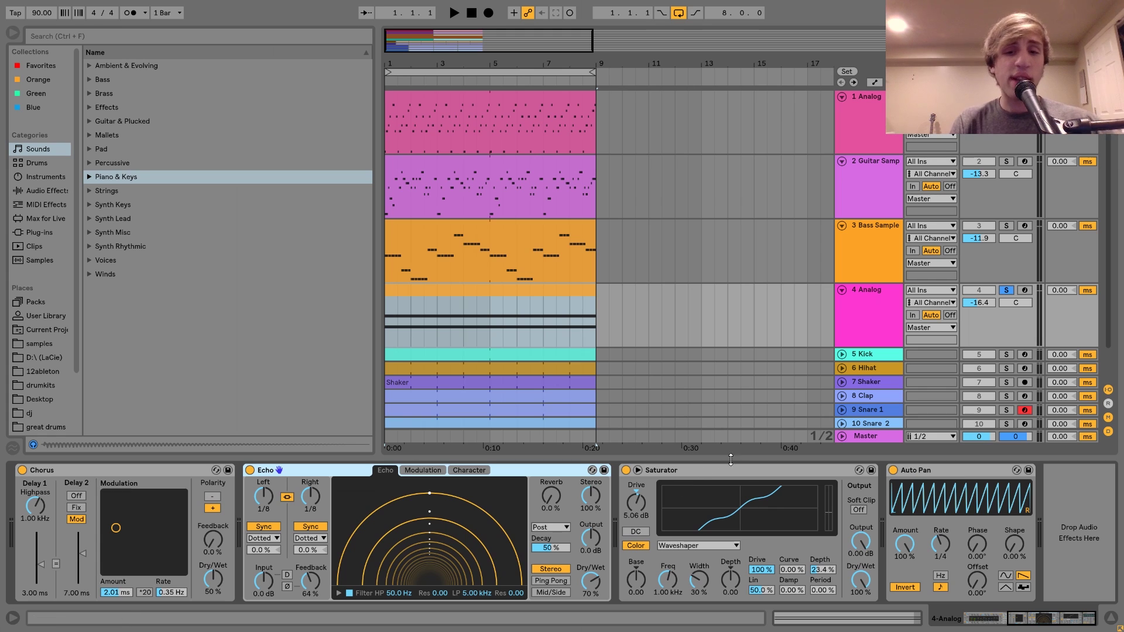
Inspect the Saturator on 4 Analog during playback and select the Auto Pan effect after it.
left_click(709, 473)
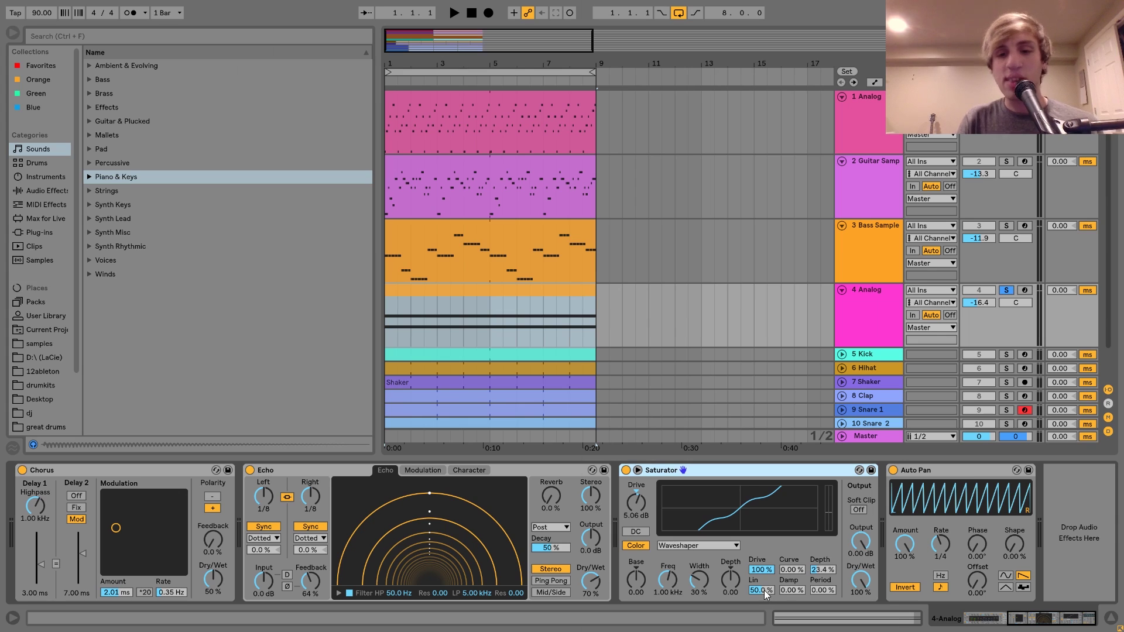
key("space")
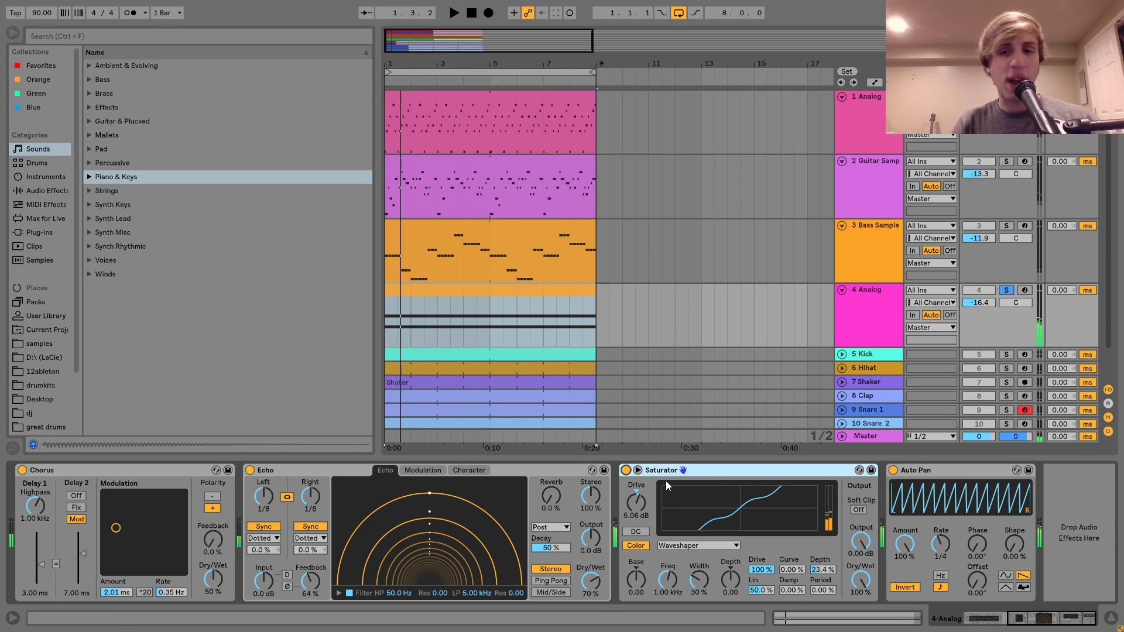
left_click(966, 469)
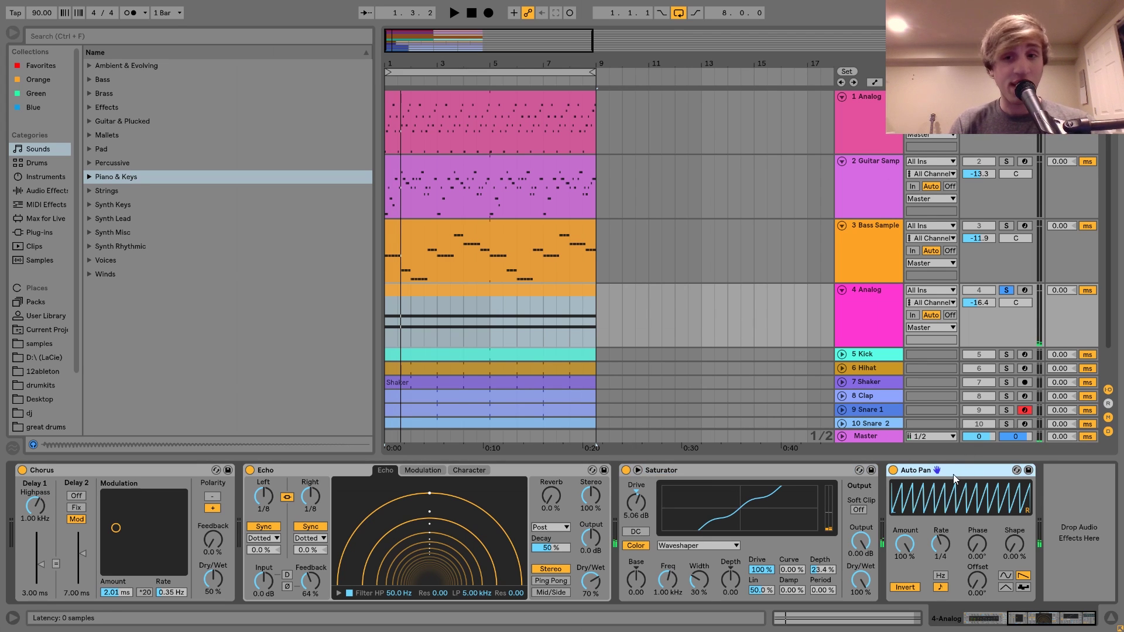
Solo the drum tracks 5 Kick through 10 Snare 2, play them together, and clear the solos.
scroll(826, 360, "down", 2)
left_click_drag(1006, 320, 1006, 392)
key("space")
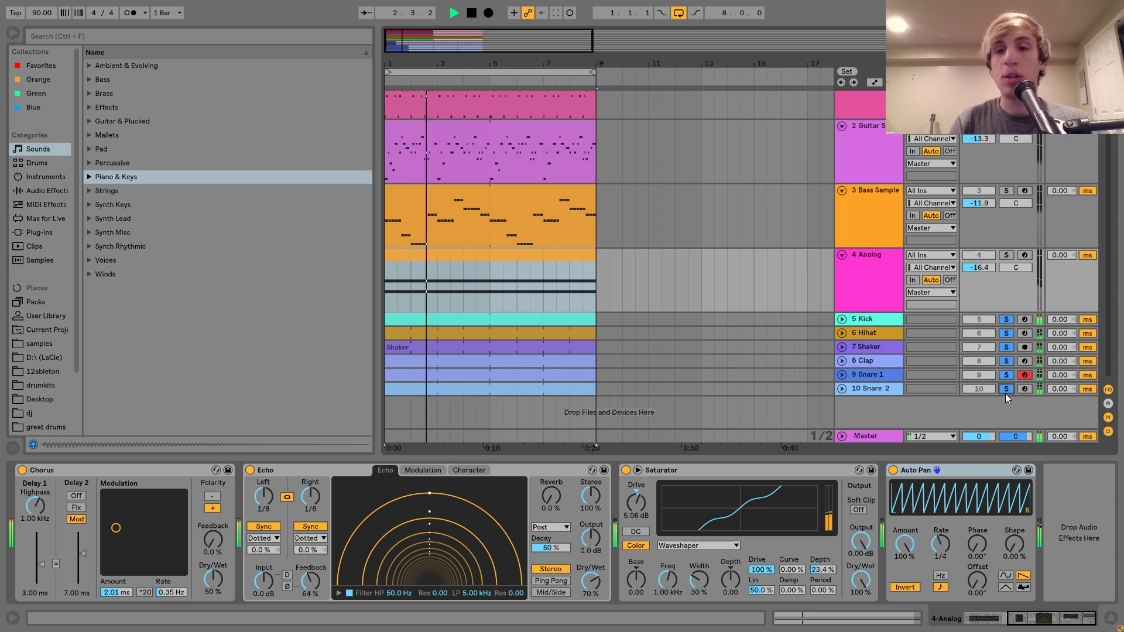
key("space")
left_click(1013, 320)
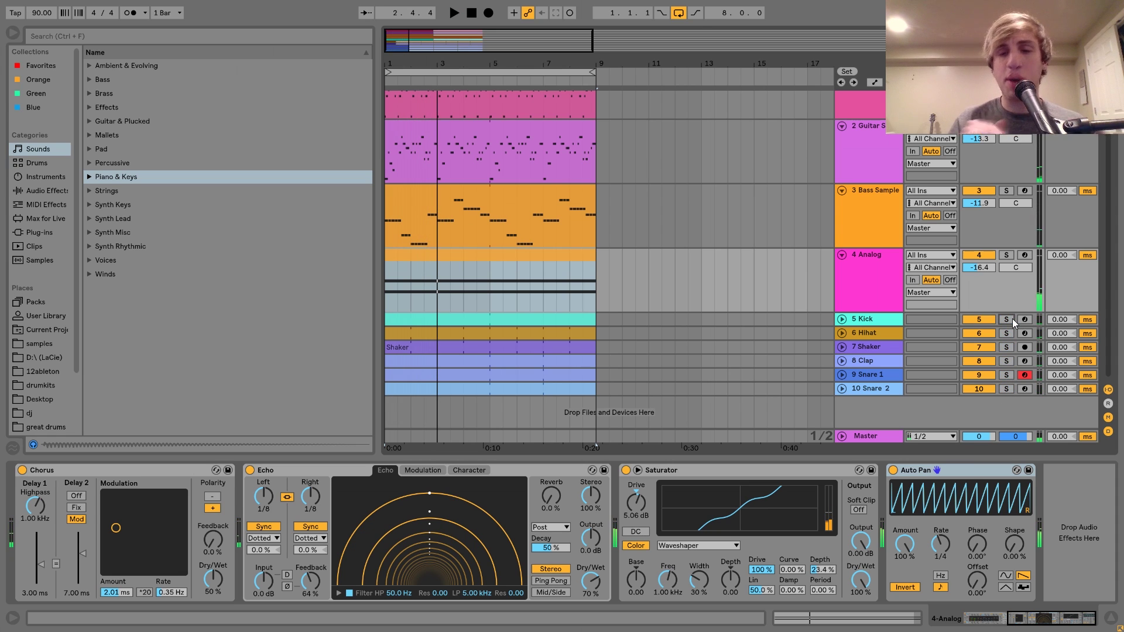
Unfold the 5 Kick track, solo it, and start playback.
left_click(887, 318)
left_click(840, 320)
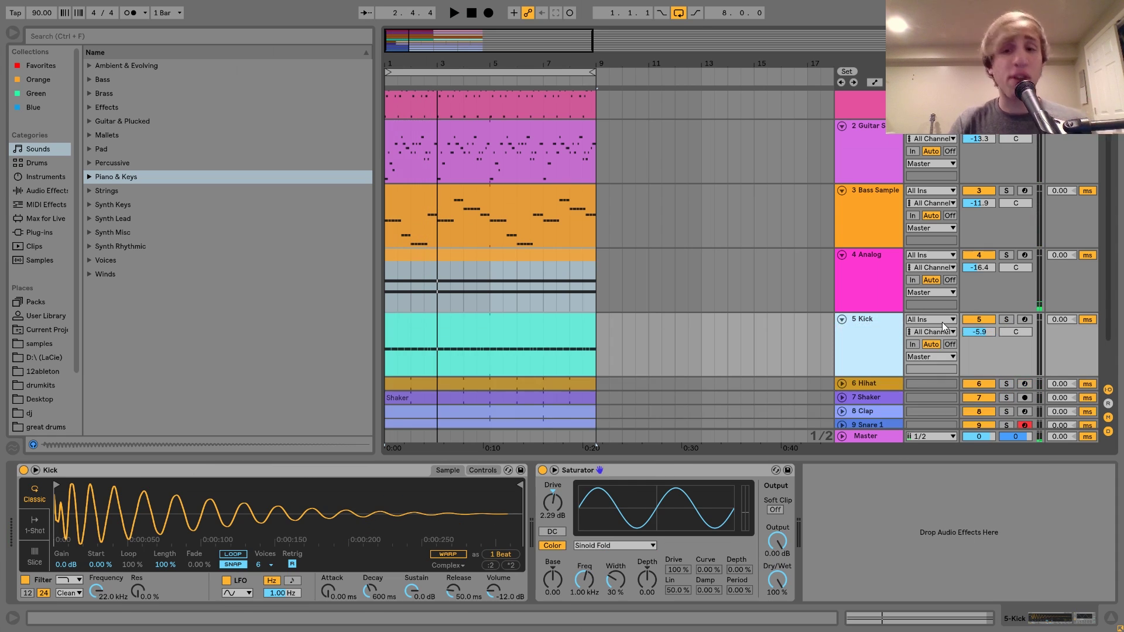
left_click(1013, 307)
left_click(1007, 319)
key("space")
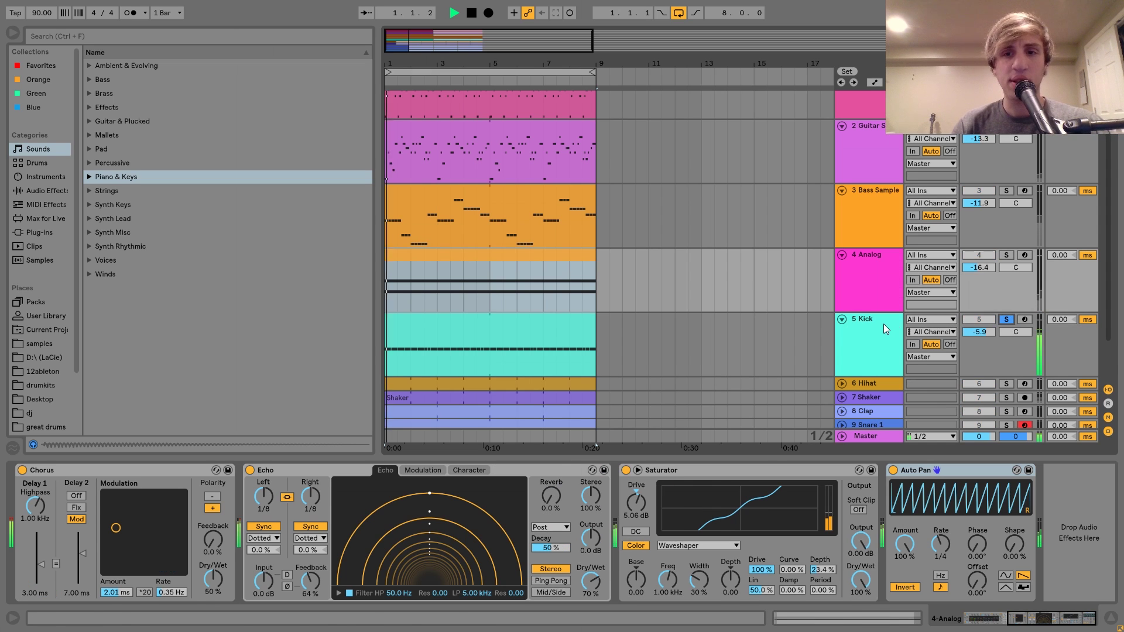
Show the 5 Kick track's devices and replay the soloed kick to examine its sample.
left_click(884, 326)
key("space")
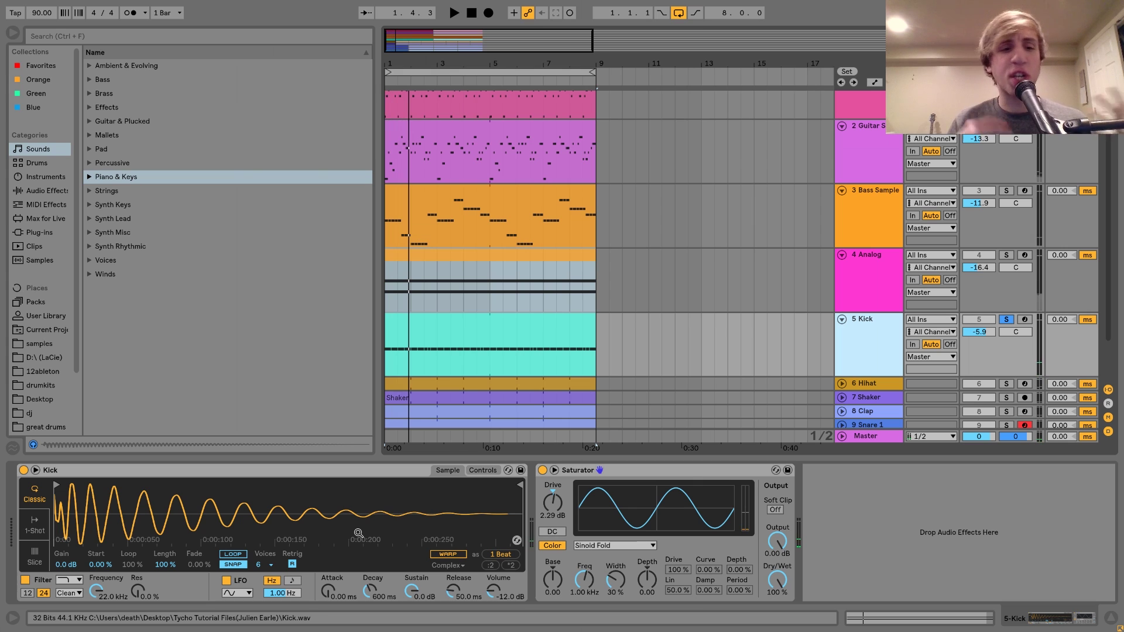
key("space")
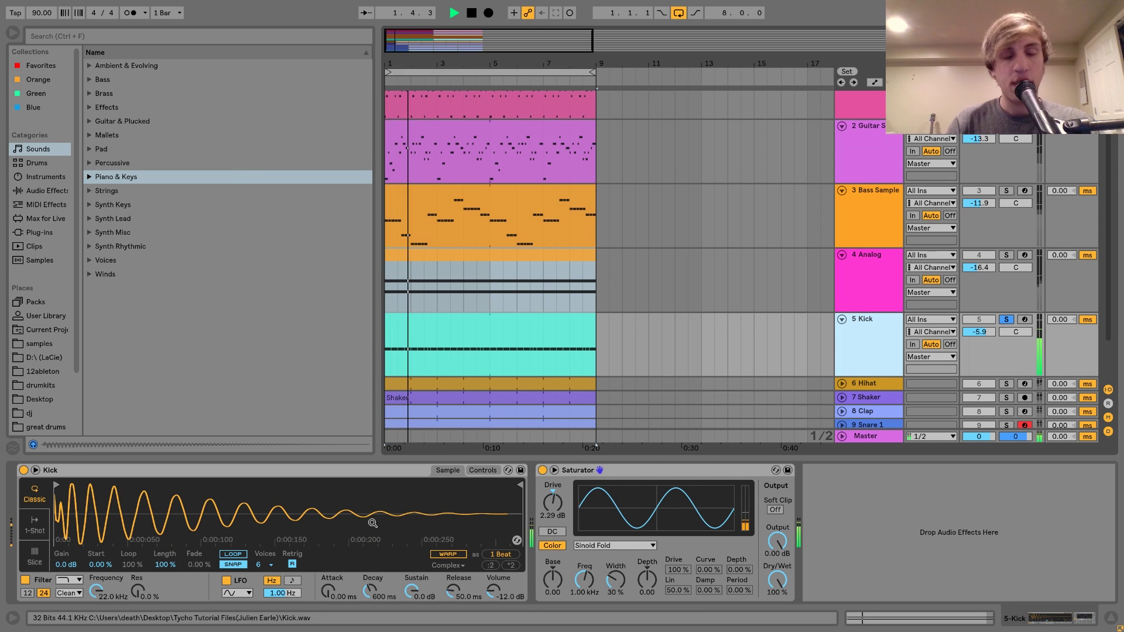
key("space")
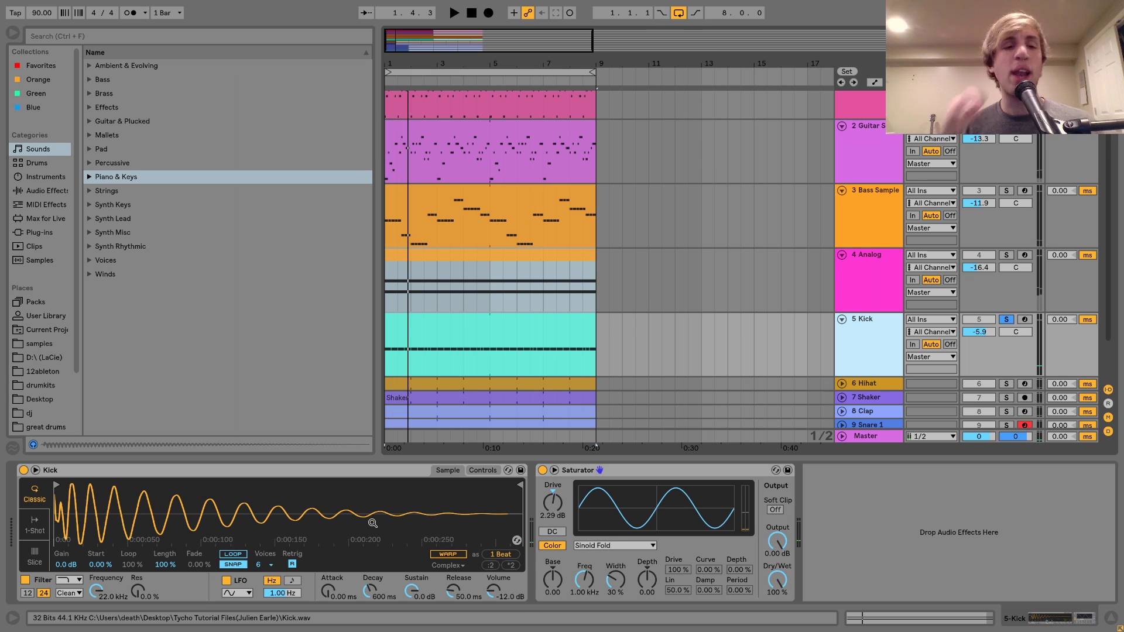
Select the Saturator on the 5 Kick track and play the kick through it.
left_click(577, 472)
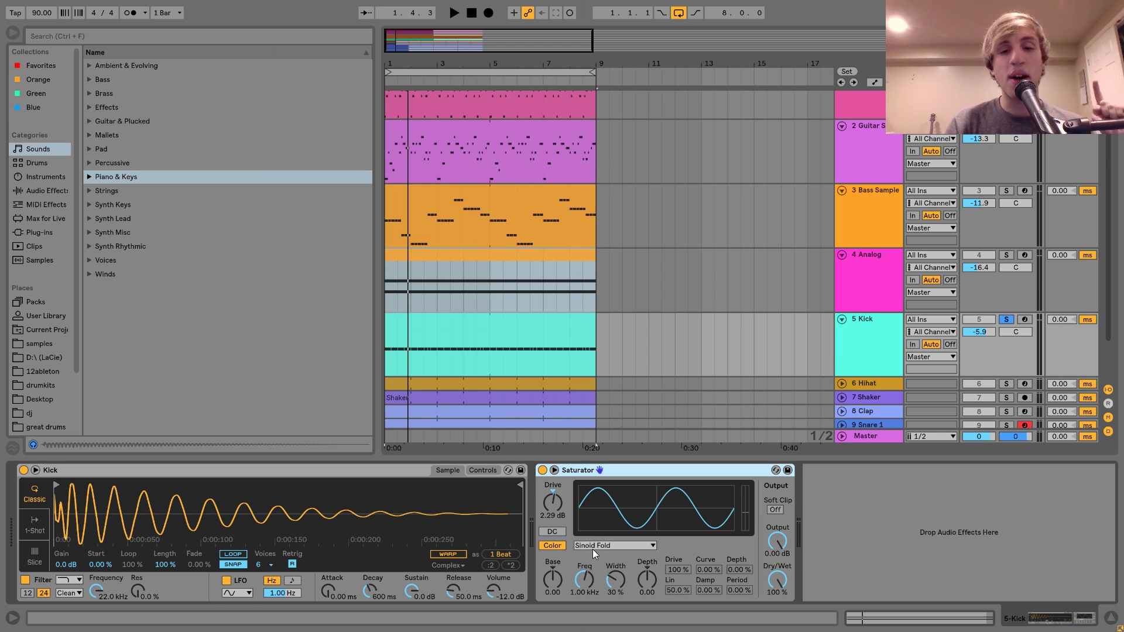
key("space")
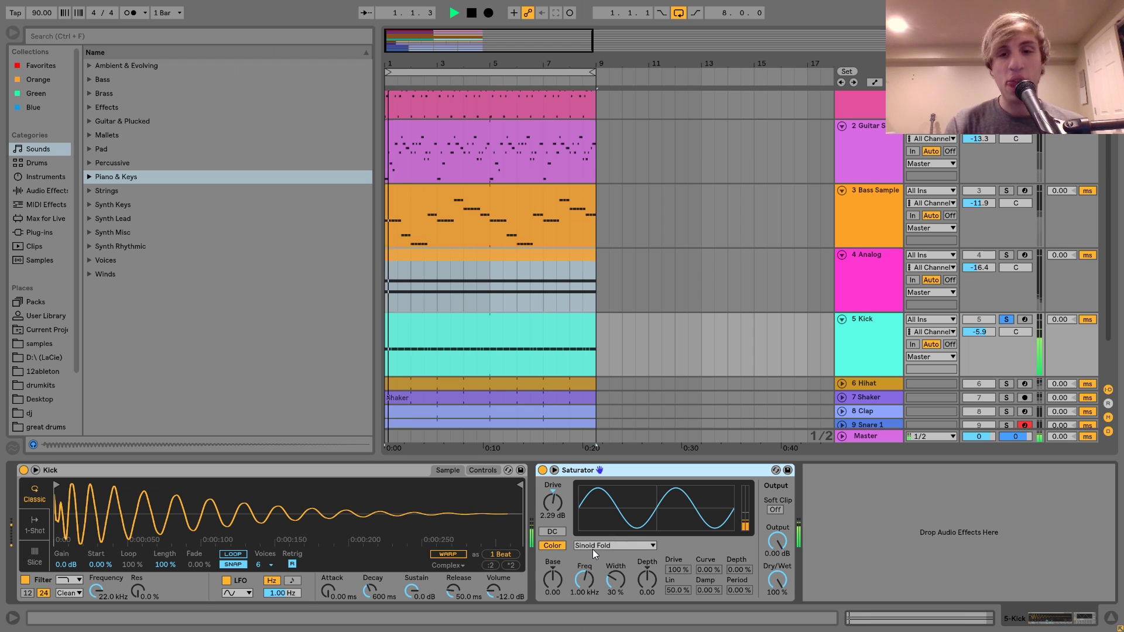
key("space")
Audition the kick's Saturator with the Analog Clip curve, restore Sinoid Fold, and play the kick again for comparison.
left_click(591, 546)
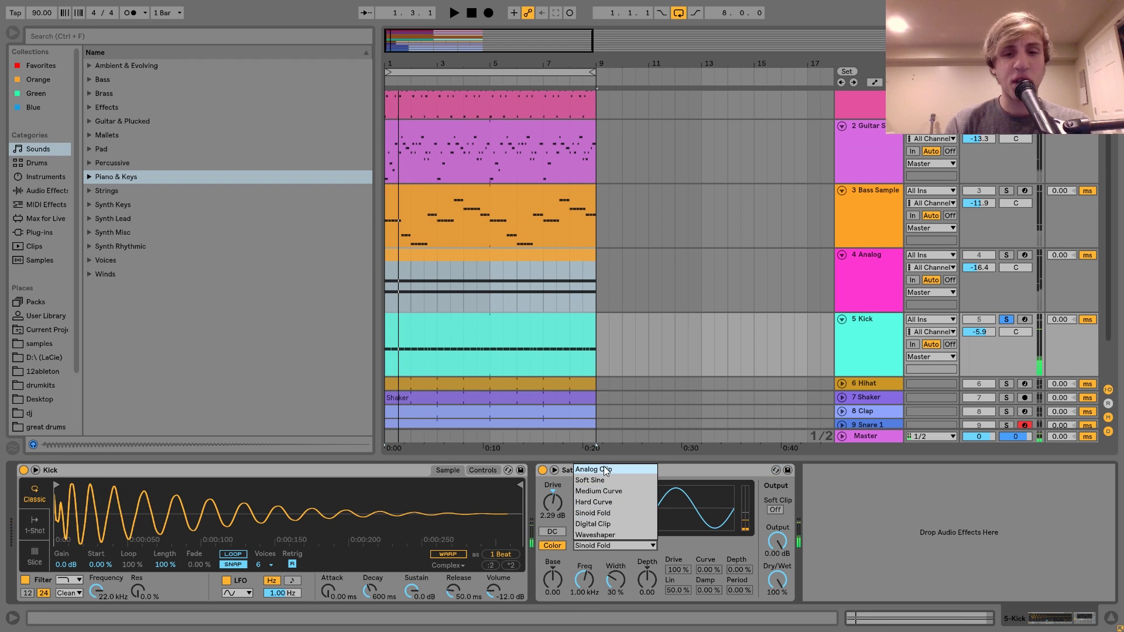
left_click(603, 469)
key("space")
left_click(592, 547)
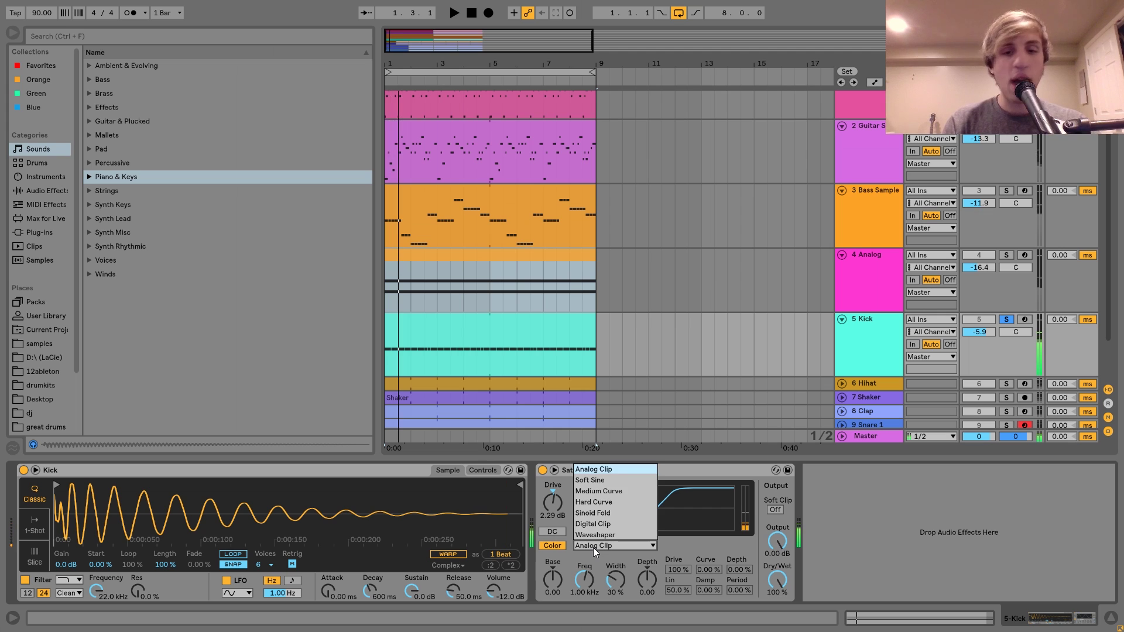
left_click(595, 513)
key("space")
key("space")
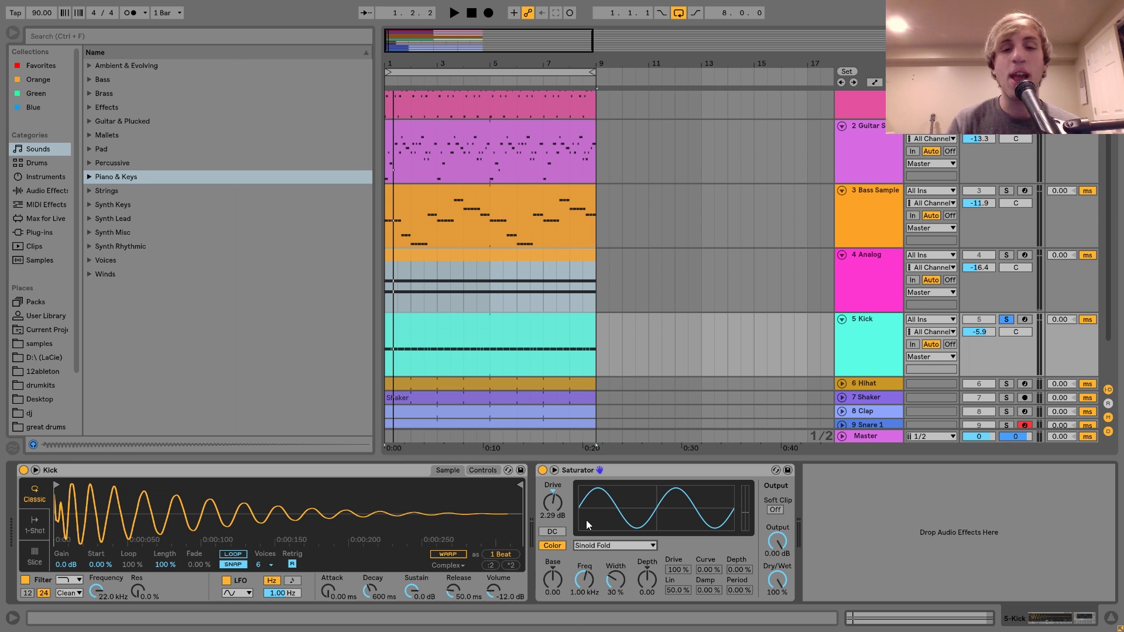
key("space")
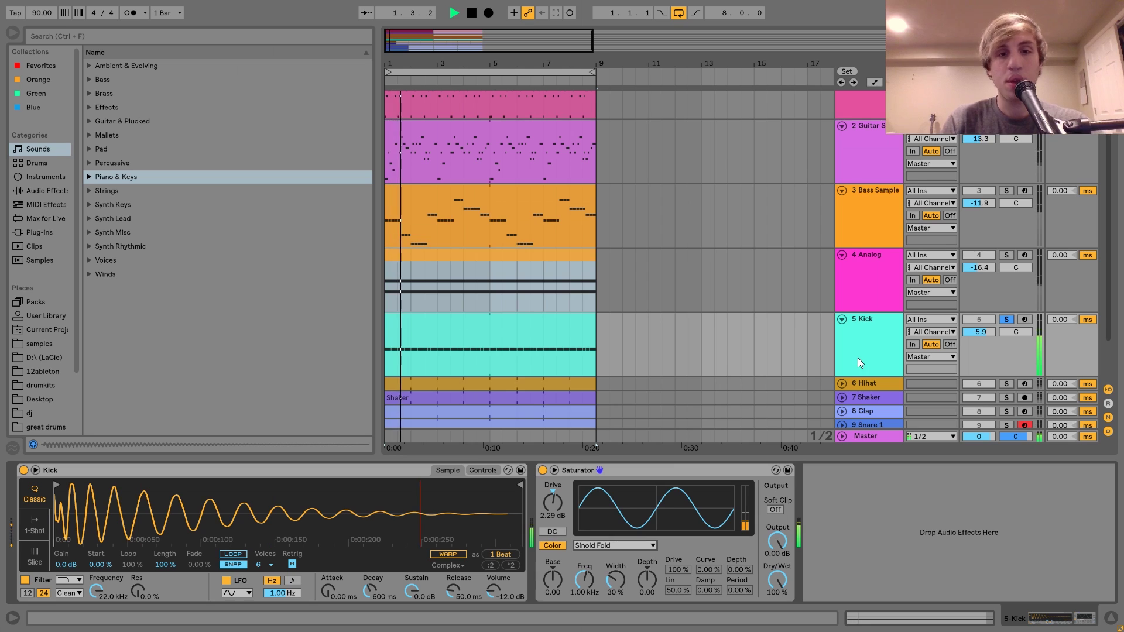
key("space")
Solo the 6 Hihat and 7 Shaker tracks together and unfold the 7 Shaker track to show its Auto Pan.
scroll(858, 358, "down", 2)
left_click(862, 331)
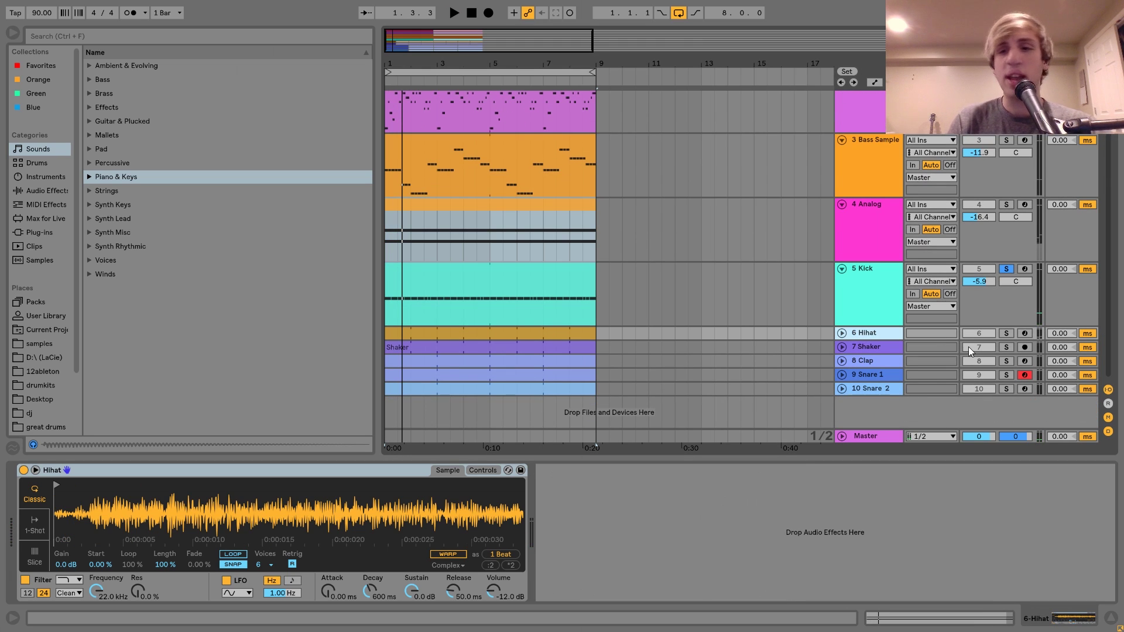
left_click(1007, 335)
left_click_drag(1006, 340, 1007, 349)
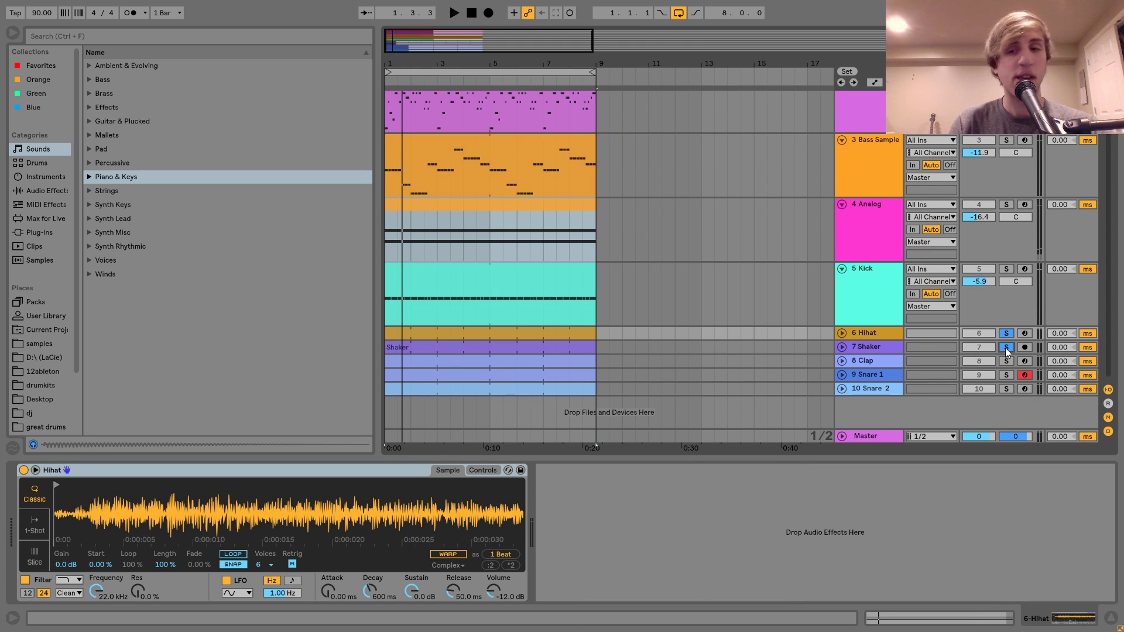
left_click(858, 345)
double_click(859, 344)
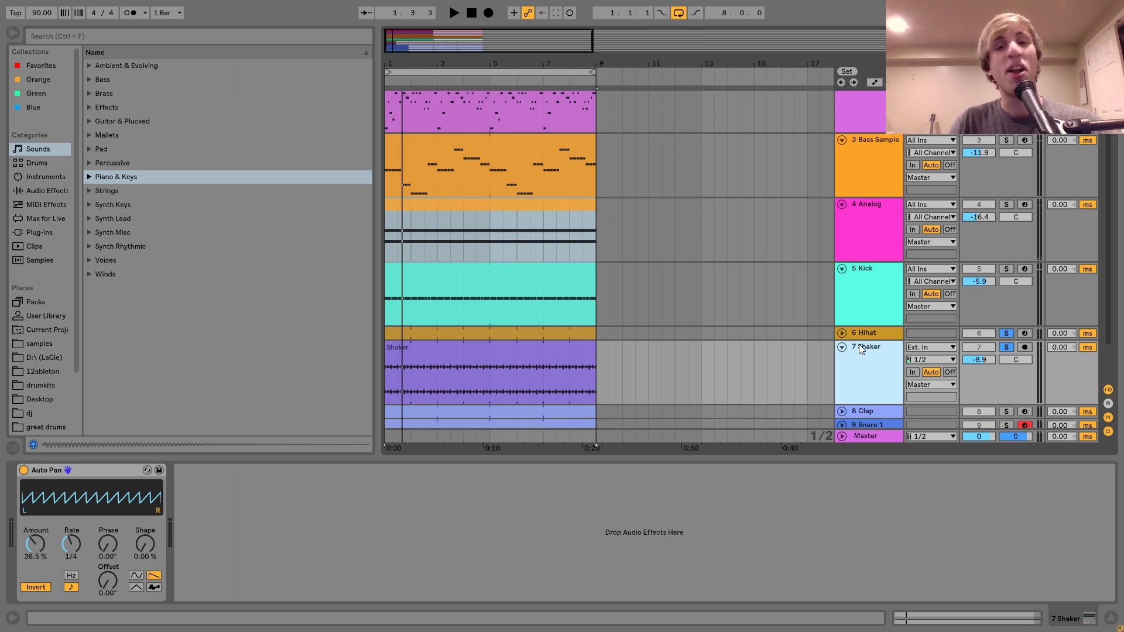
Play the soloed hihat and shaker together and show the 6 Hihat track's sample device.
key("space")
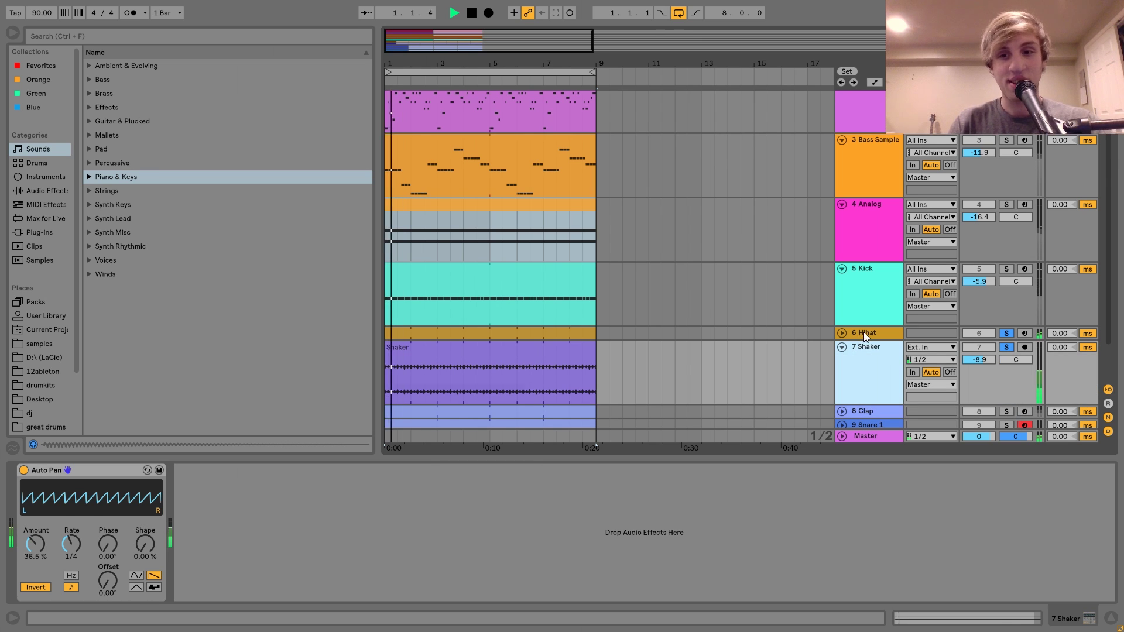
left_click(863, 332)
scroll(864, 335, "down", 2)
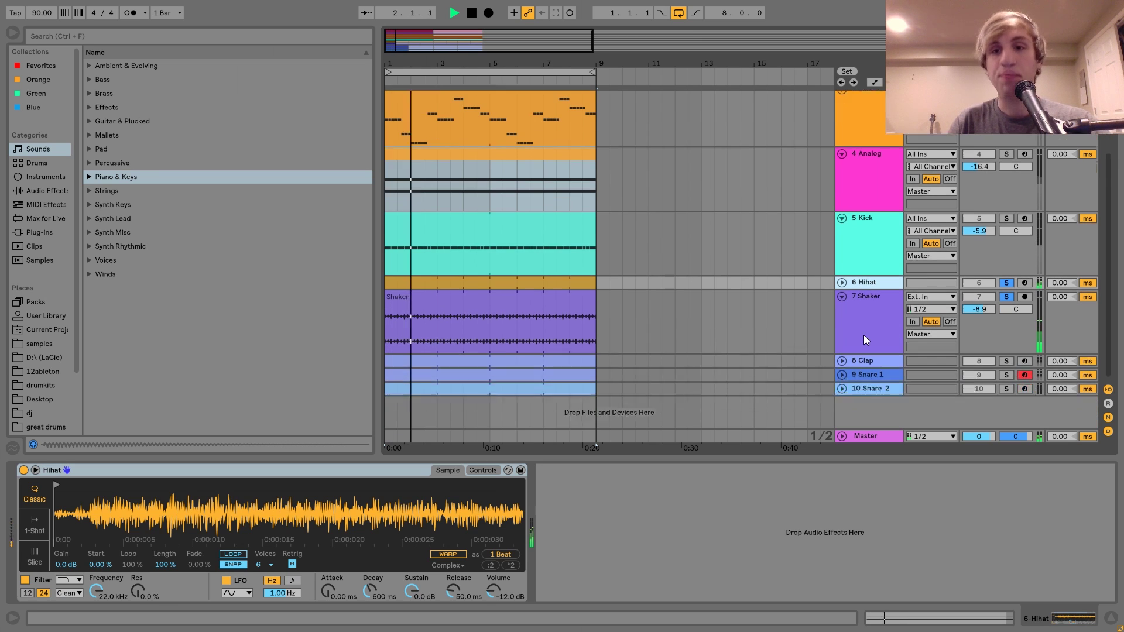
key("space")
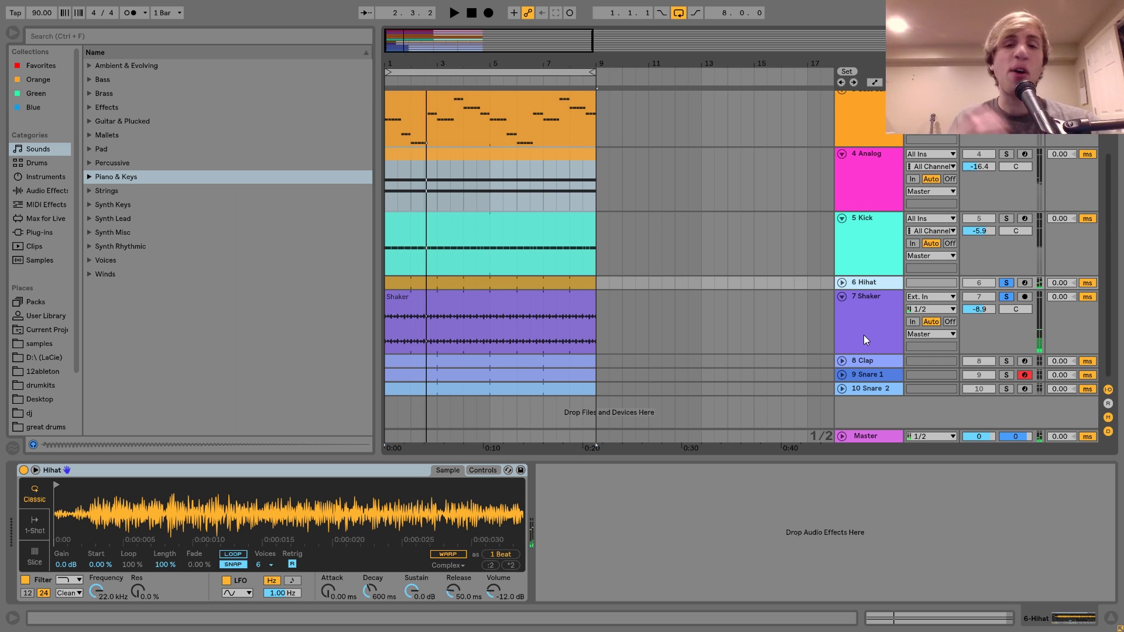
Unfold the 6 Hihat track, solo it alone, and start playback.
left_click(842, 282)
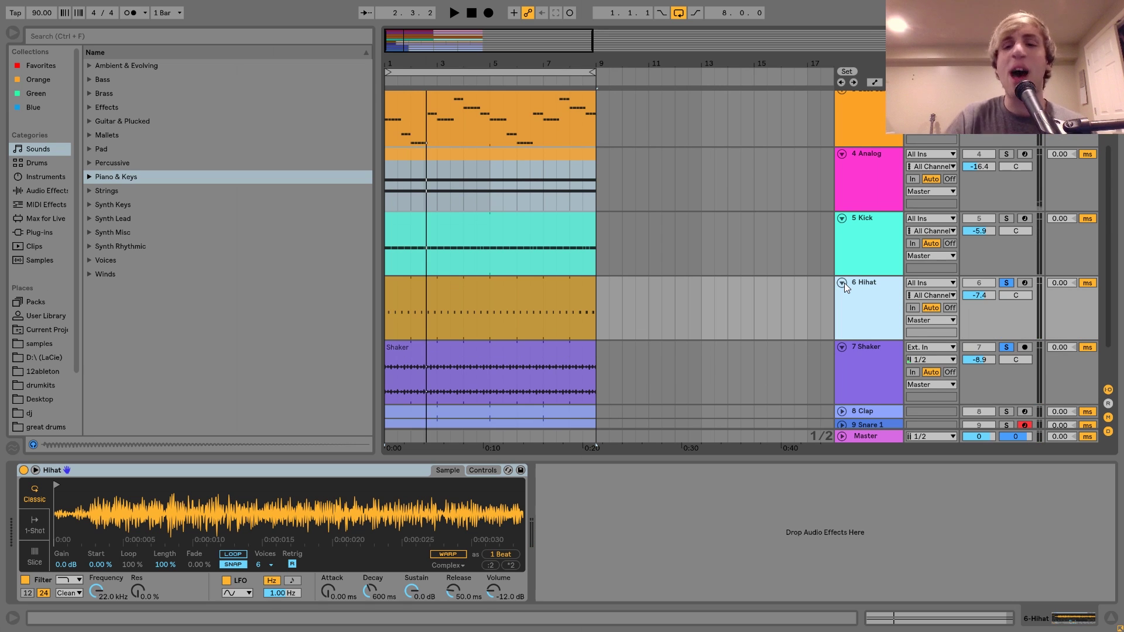
left_click(1007, 283)
left_click(1007, 282)
key("space")
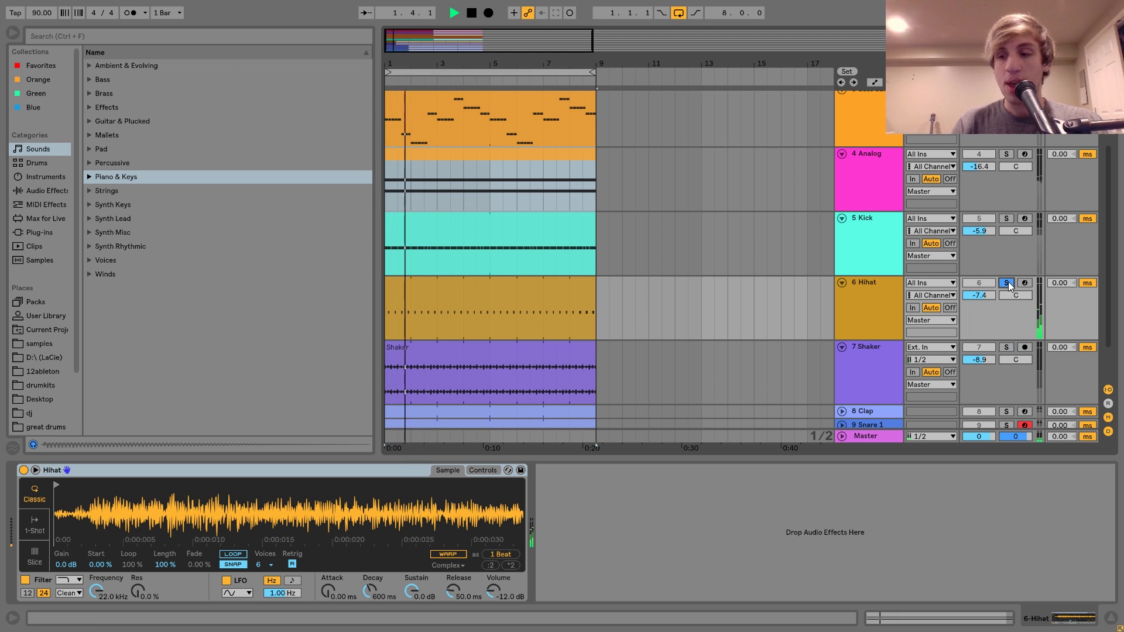
Show the 6 Hihat track's sample device and select its arrangement clip with playback stopped.
left_click(1007, 282)
left_click(859, 305)
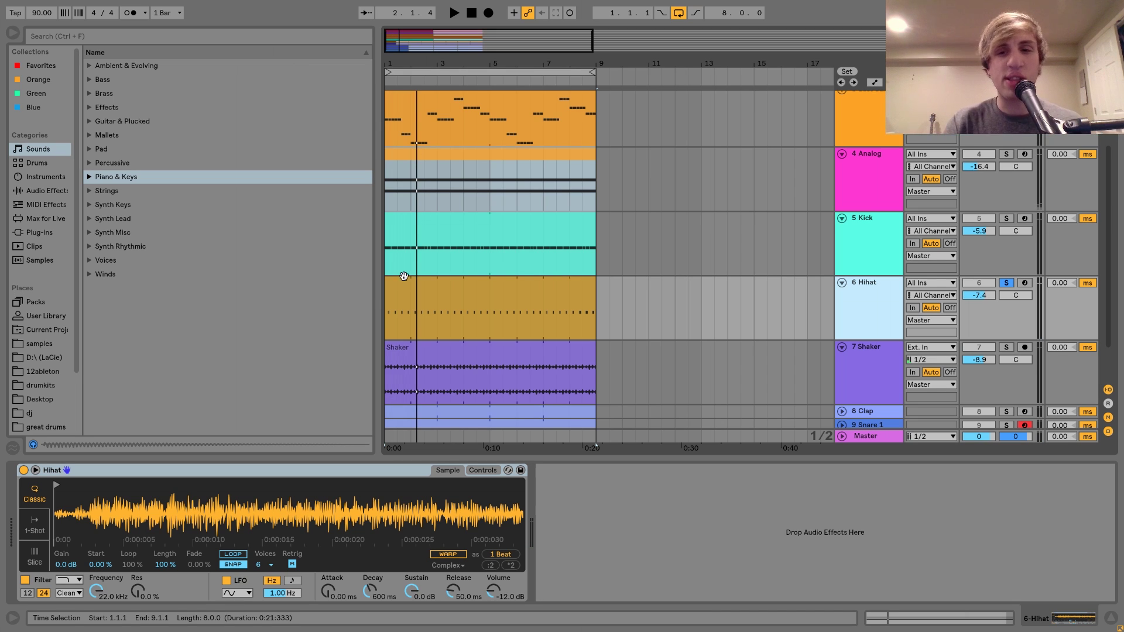
left_click(420, 291)
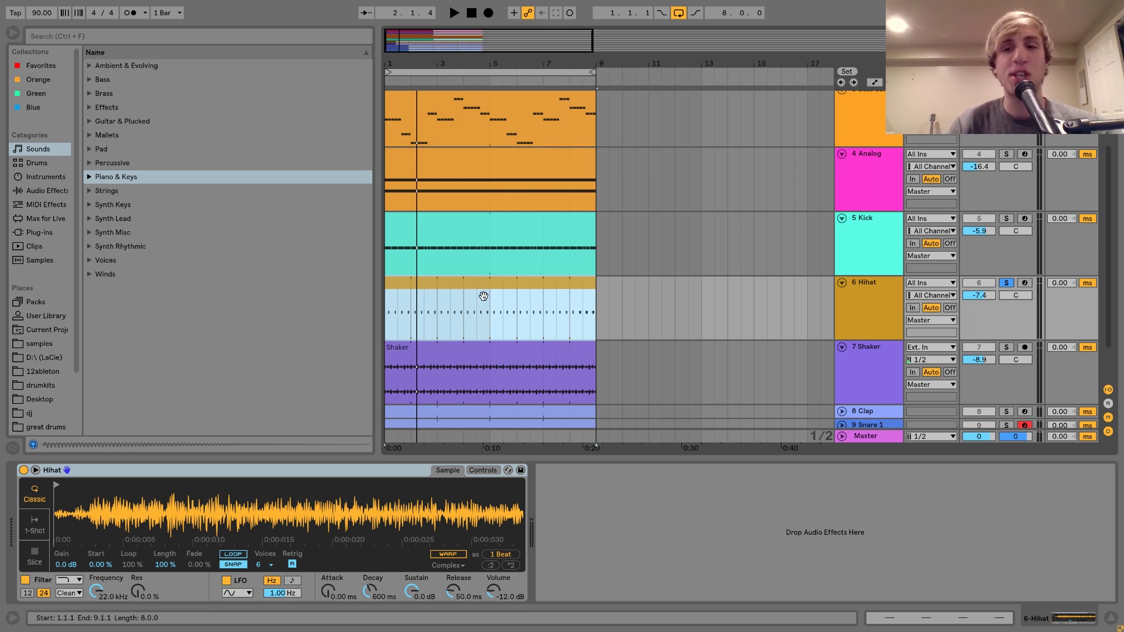
Solo and play the 7 Shaker track, add 6 Hihat to the solo, and stop with the hihat clip selected.
left_click(896, 368)
left_click(1006, 348)
key("space")
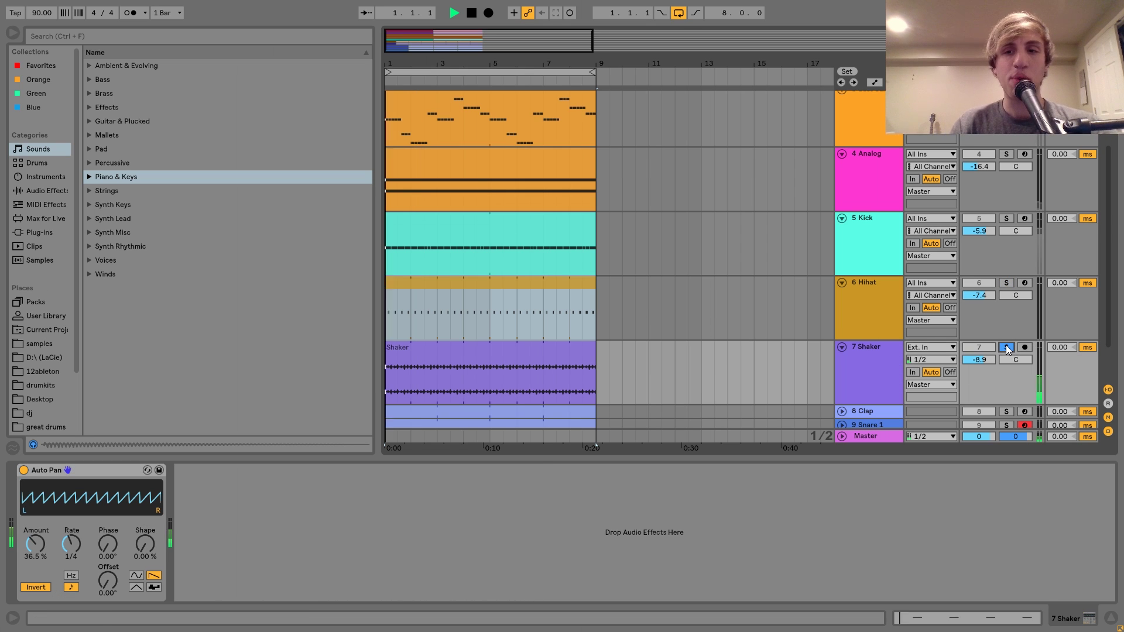
left_click(1007, 282, "ctrl")
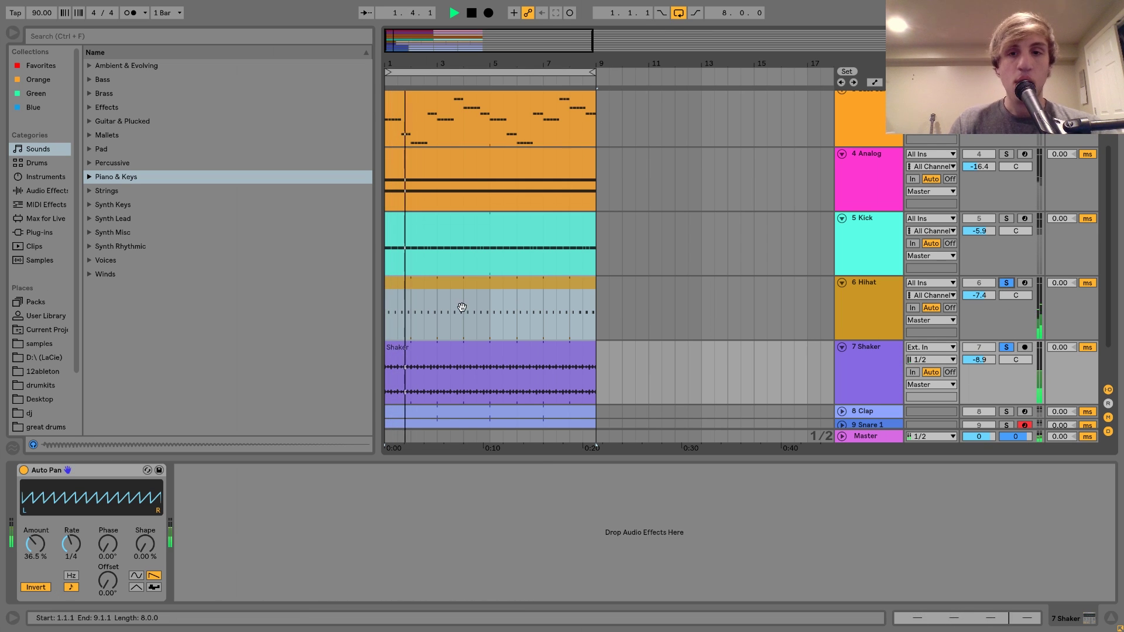
left_click(490, 291)
key("space")
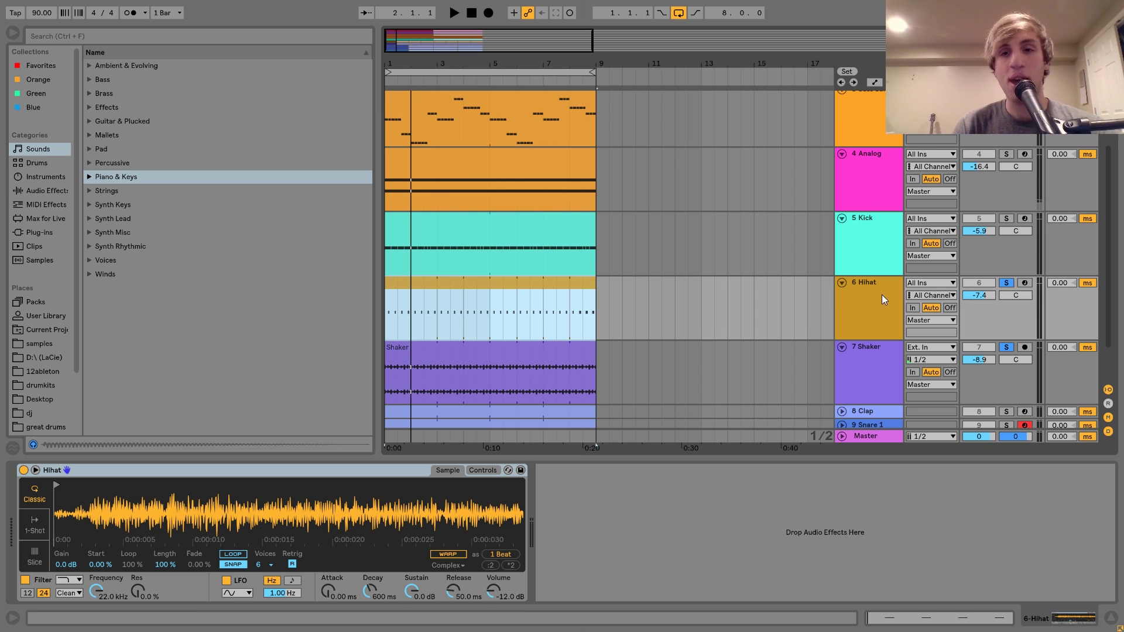
Compare the 7 Shaker with its Auto Pan off and on, both alone and together with the soloed 5 Kick.
left_click(1006, 283)
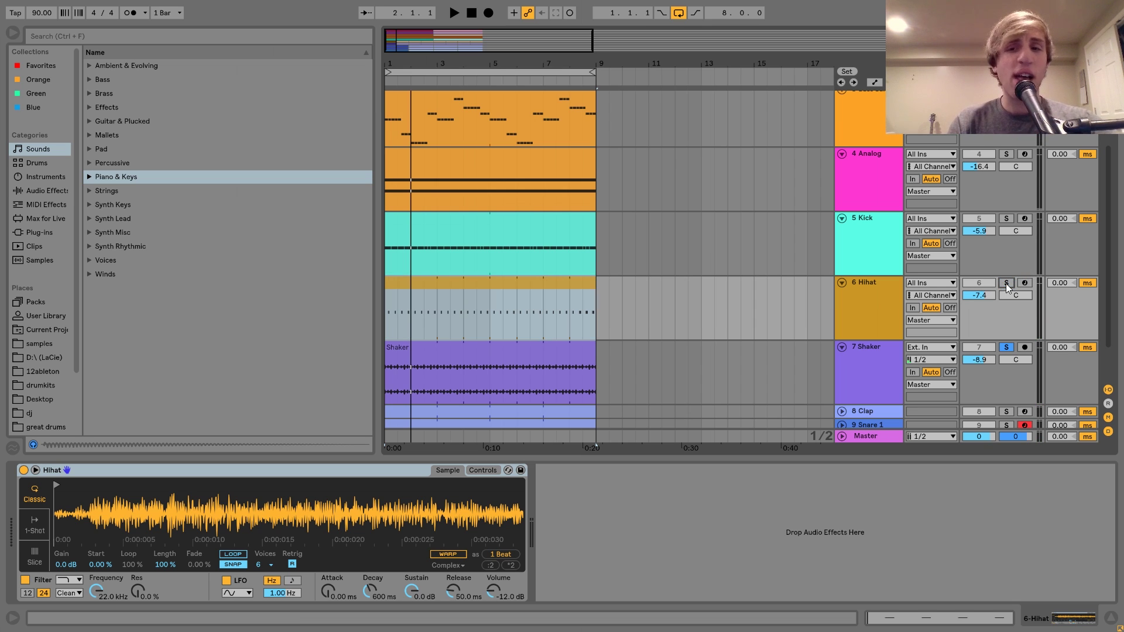
left_click(877, 361)
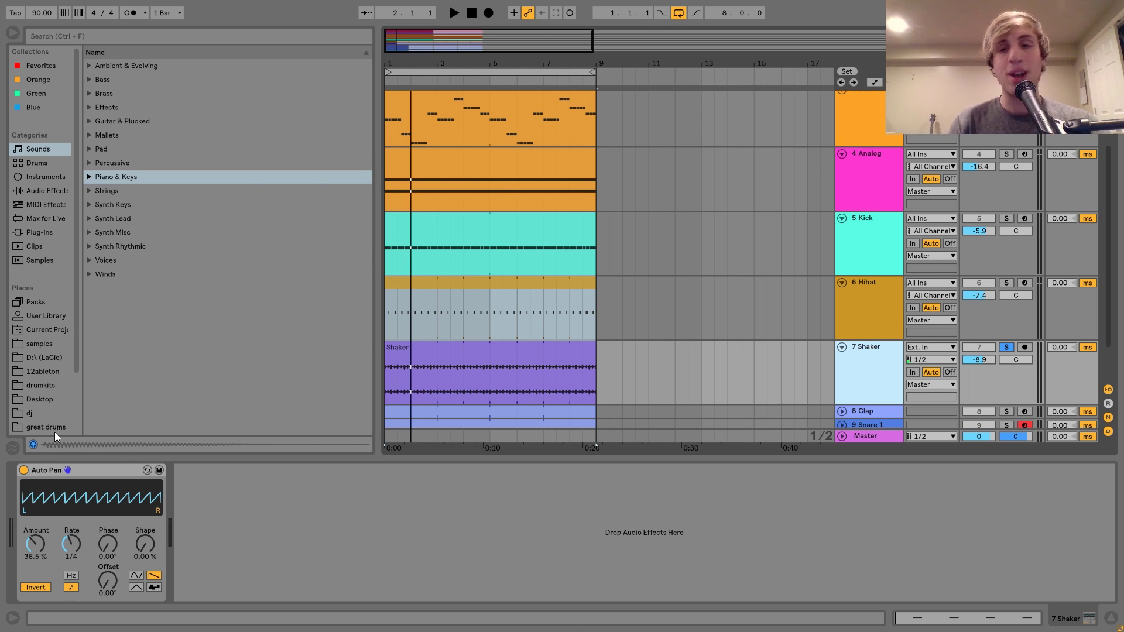
key("space")
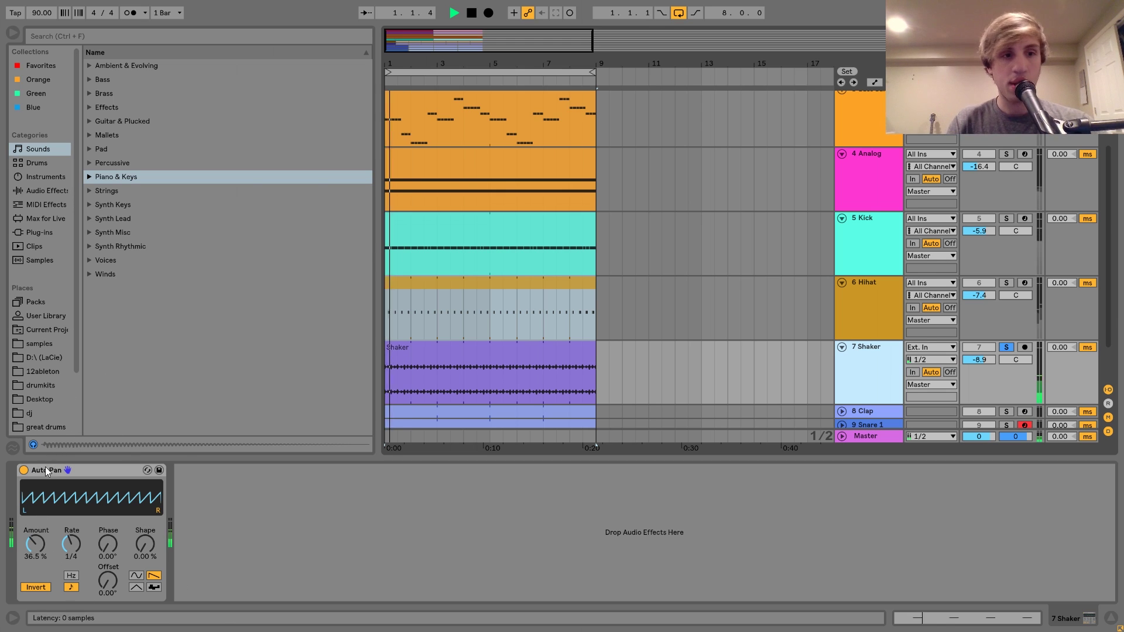
left_click(24, 471)
left_click(24, 471)
key("space")
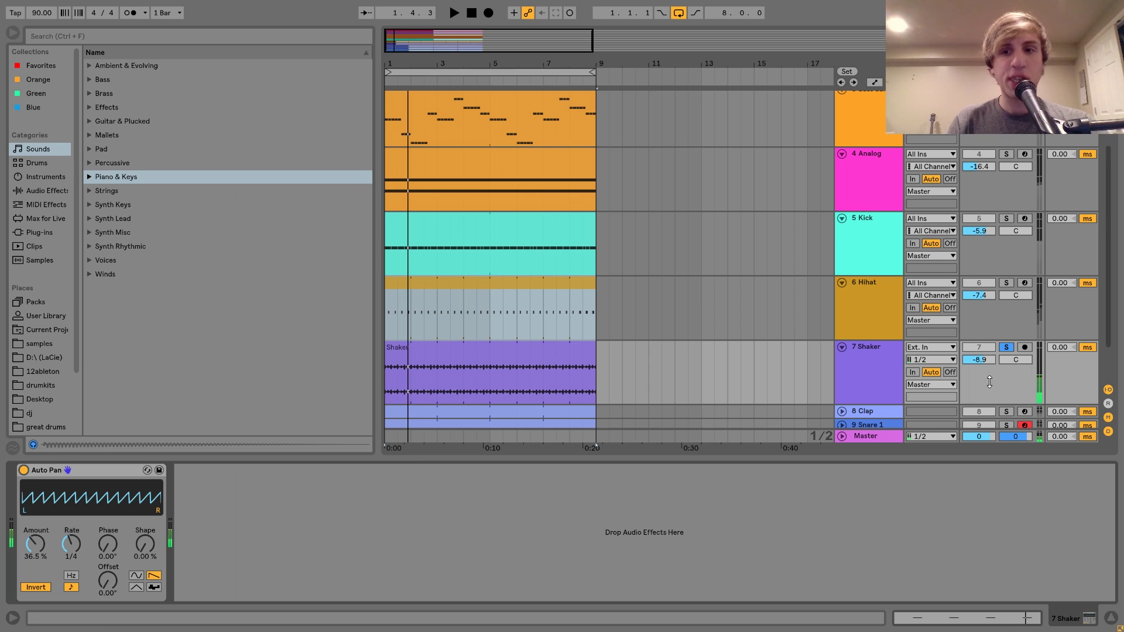
left_click(1007, 218, "ctrl")
key("space")
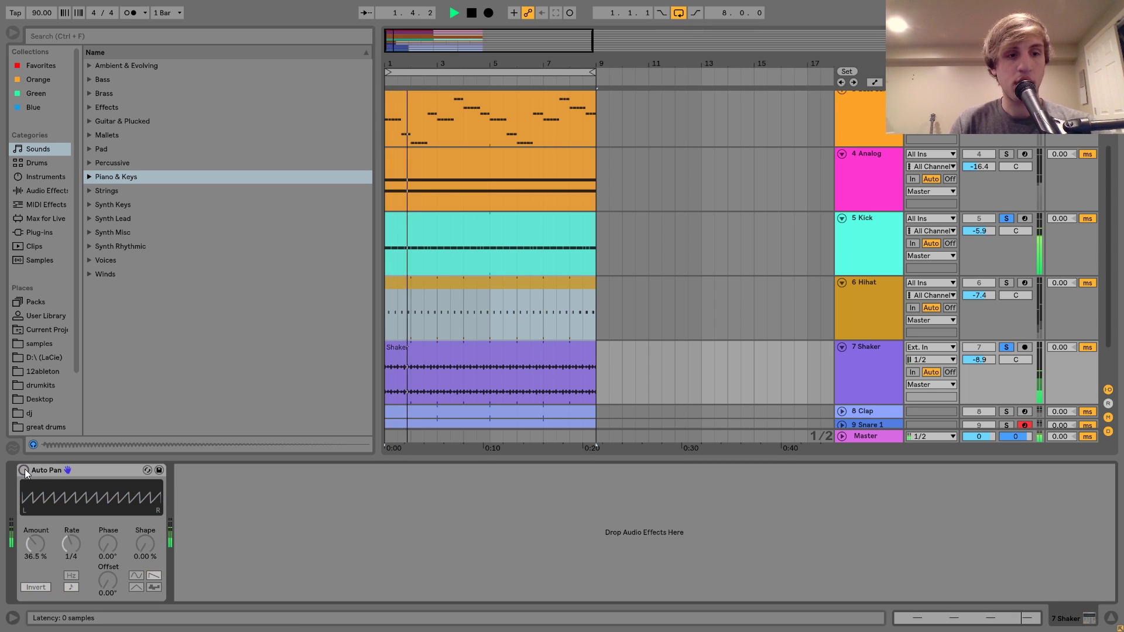
Solo the 6 Hihat track alone and play it with its sample device shown.
left_click(1006, 283)
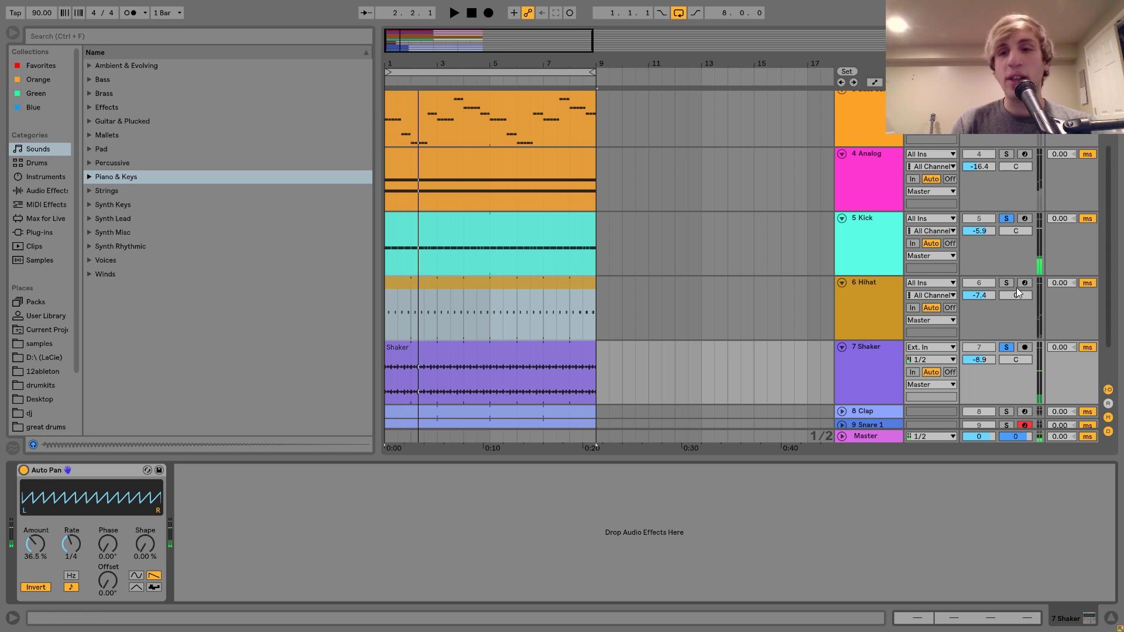
key("space")
left_click(859, 289)
key("space")
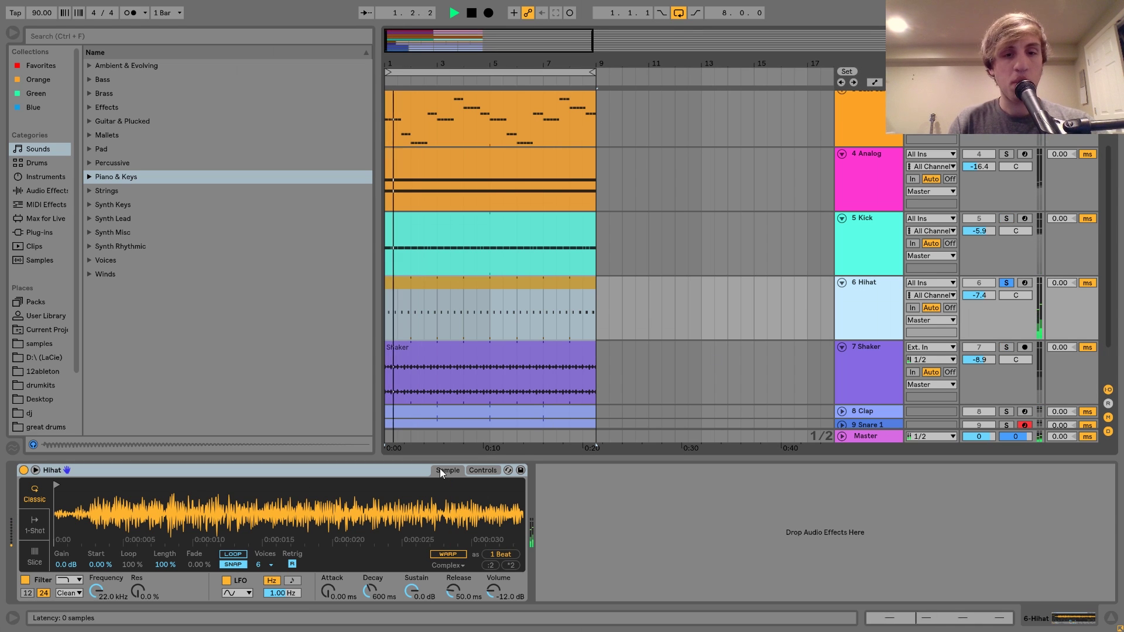
Show the 8 Clap track's devices and play it soloed together with 9 Snare 1 and 10 Snare 2.
scroll(874, 345, "down", 2)
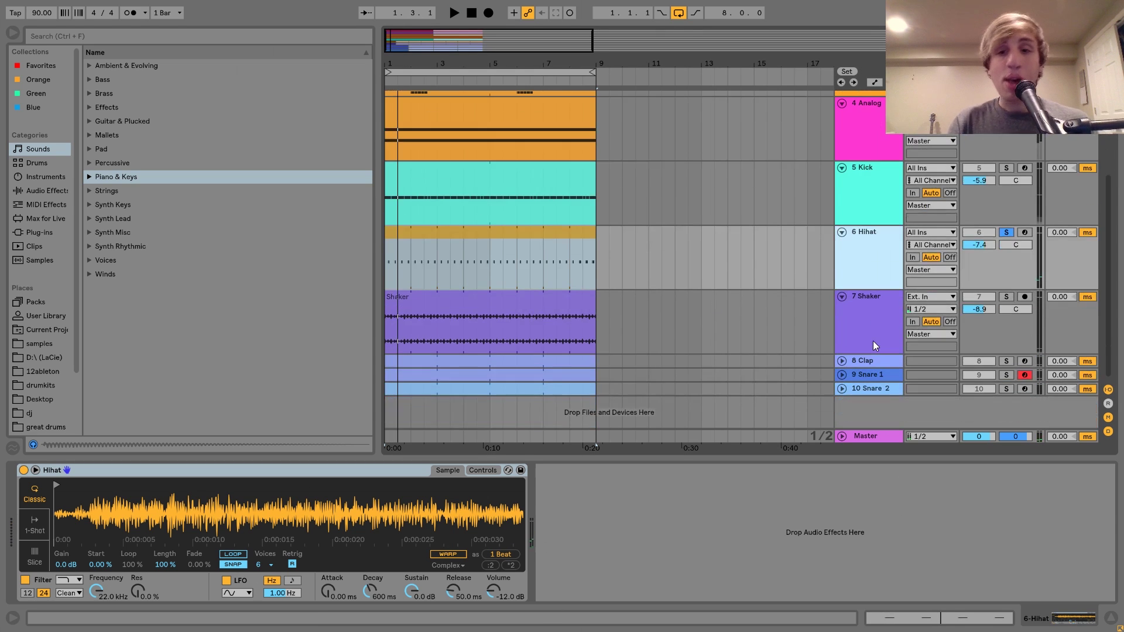
left_click(873, 358)
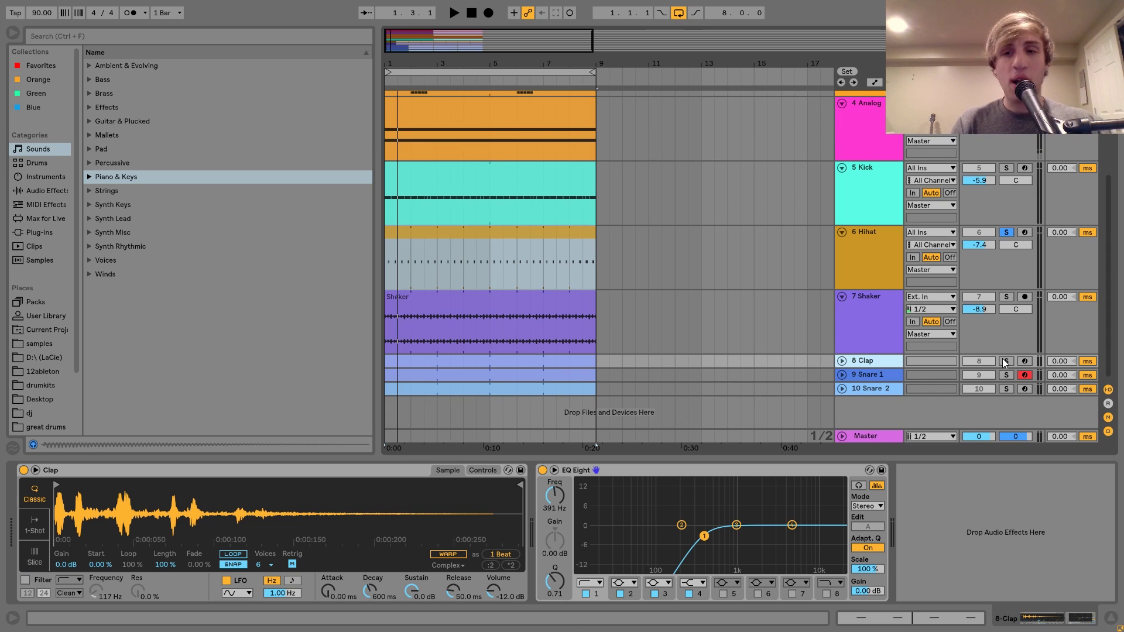
left_click(1005, 362)
left_click(1006, 375, "ctrl")
left_click(1005, 389, "ctrl")
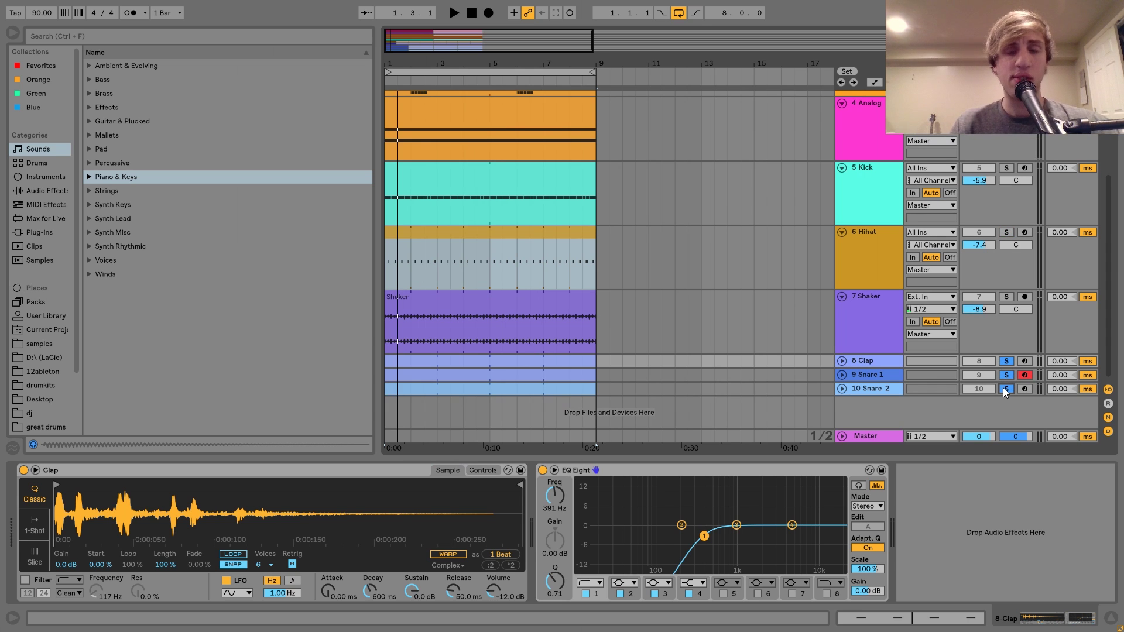
key("space")
Unfold the 8 Clap, 9 Snare 1 and 10 Snare 2 tracks and stop playback.
left_click(841, 361)
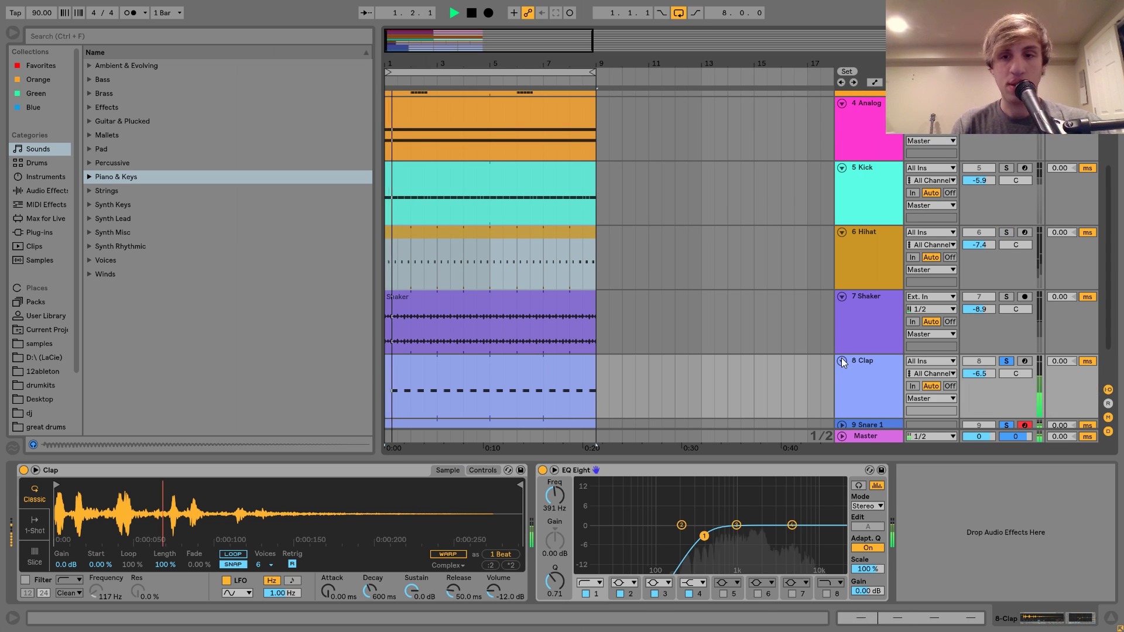
scroll(842, 363, "down", 2)
left_click(842, 372)
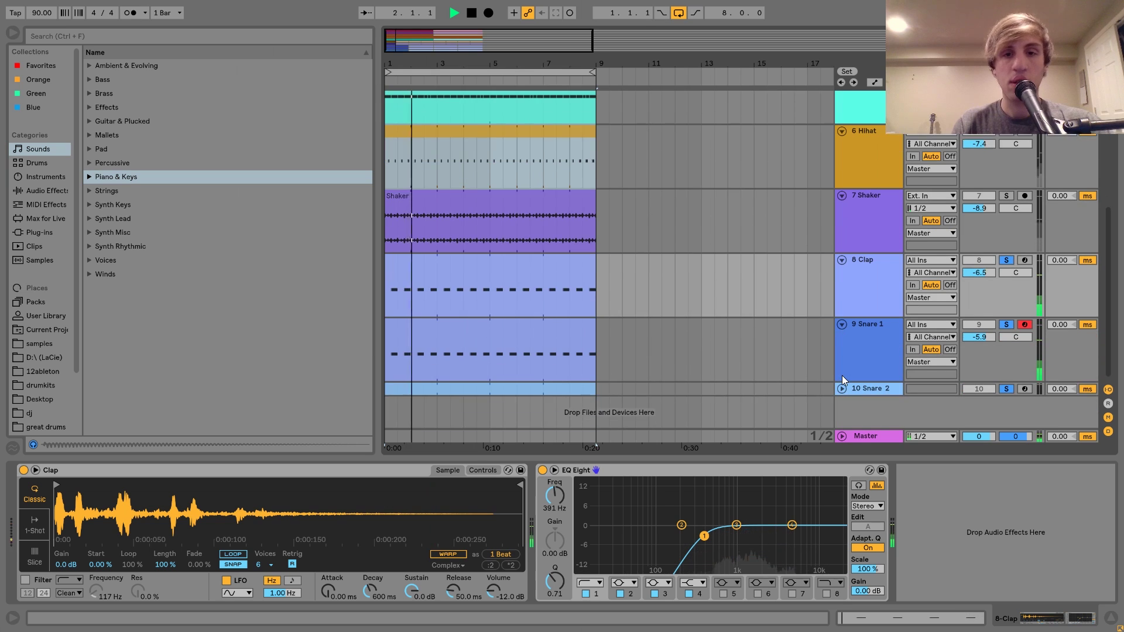
left_click(841, 389)
key("space")
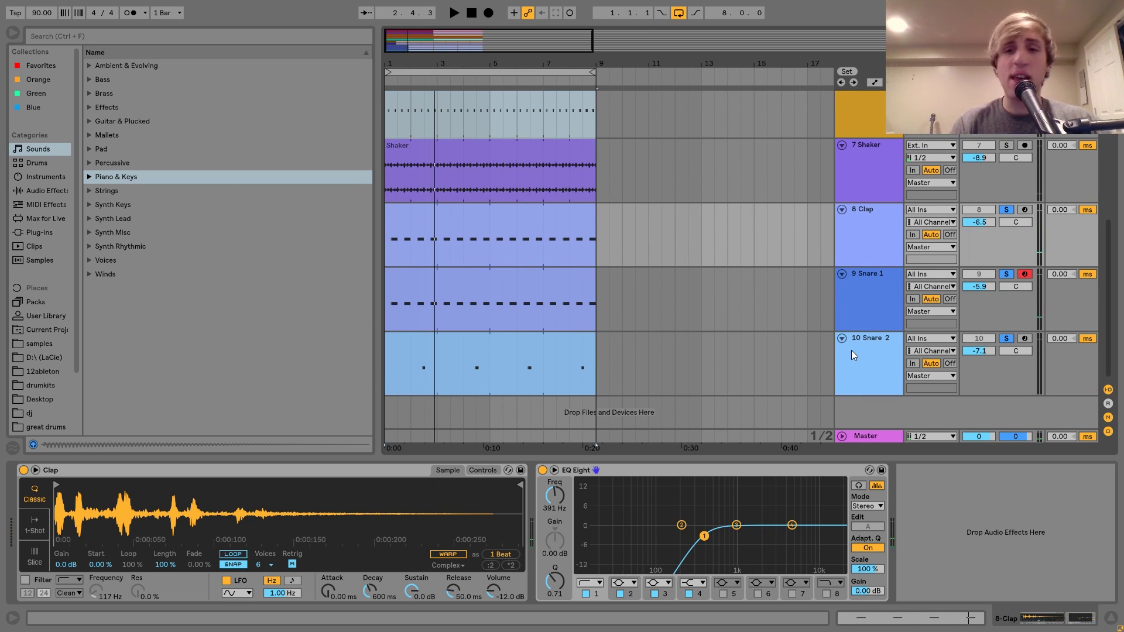
Play 8 Clap and 9 Snare 1 soloed in turn, showing each track's sample and EQ Eight devices.
left_click(1007, 210)
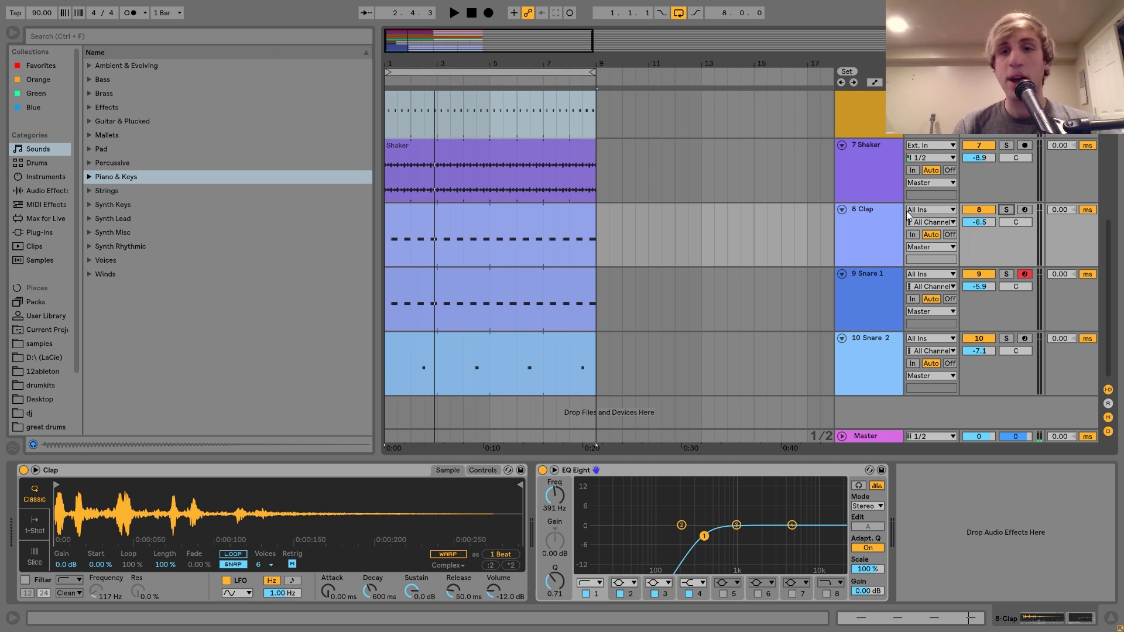
left_click(849, 218)
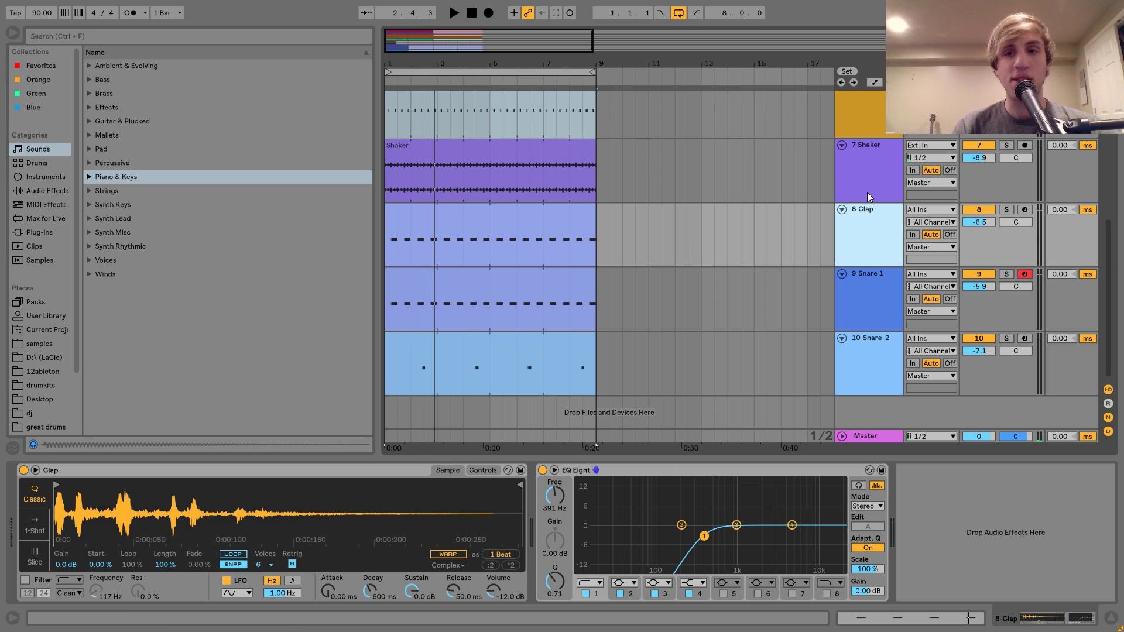
left_click(1006, 211)
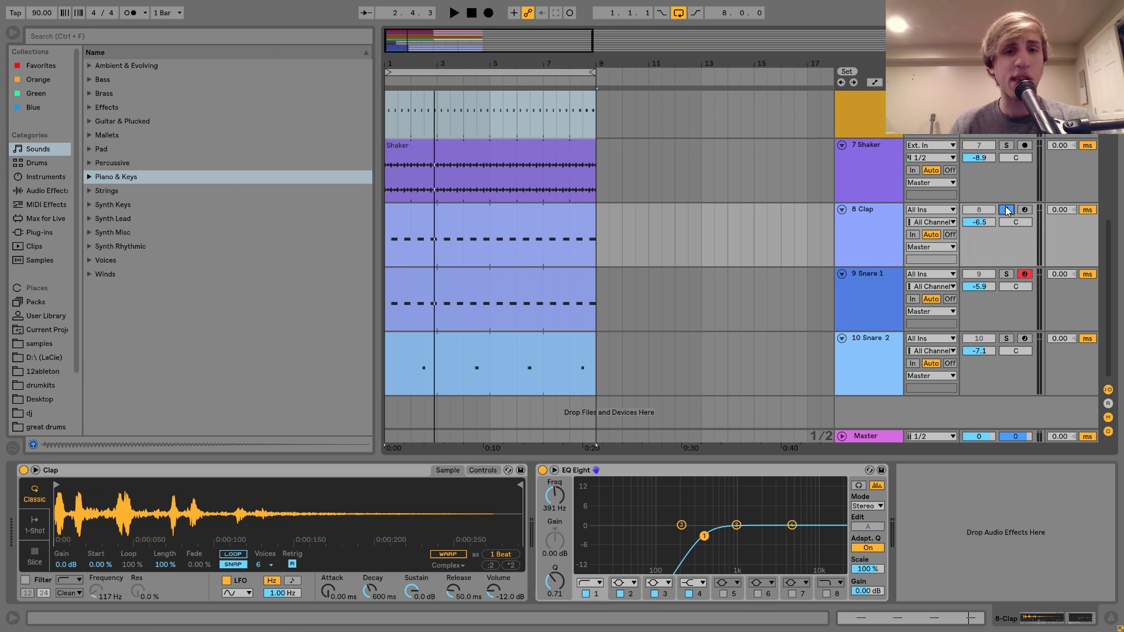
key("space")
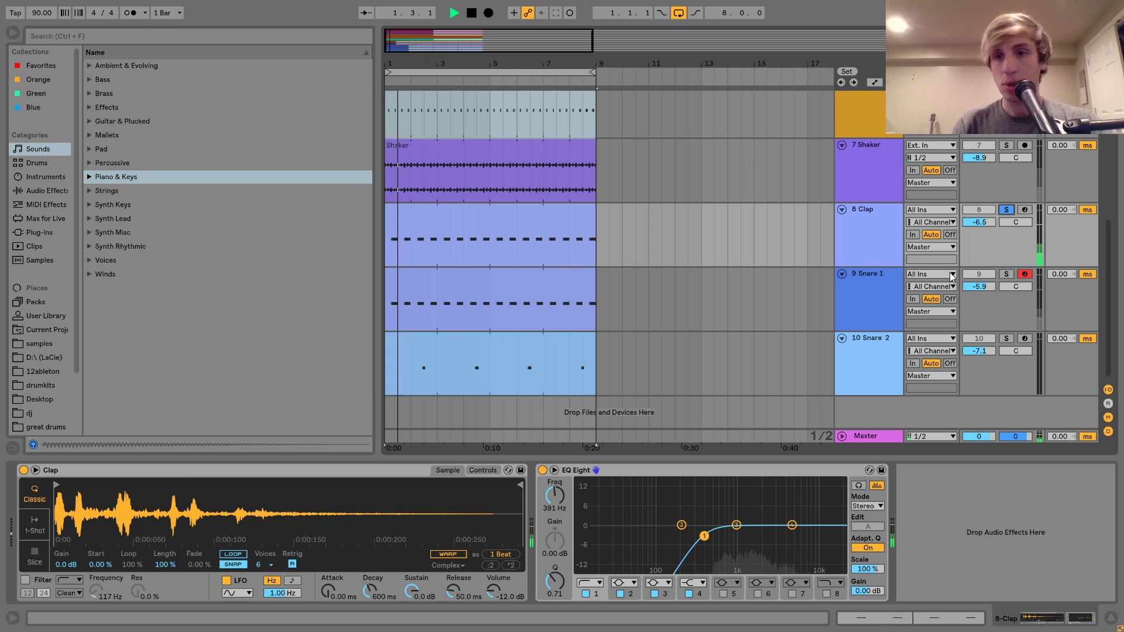
left_click(1007, 274)
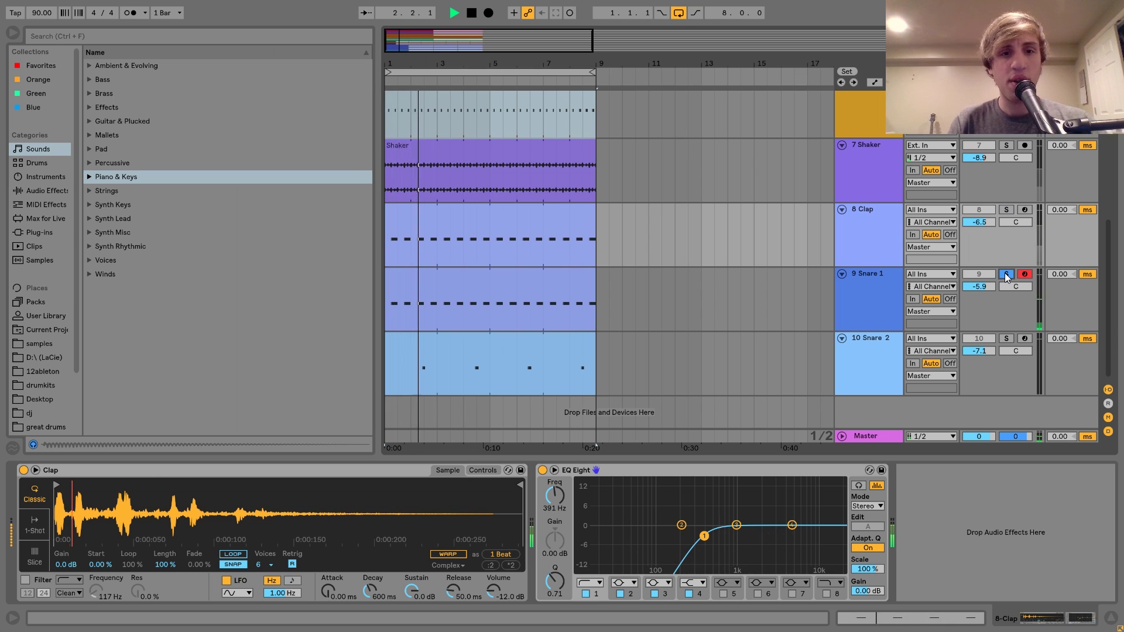
left_click(866, 295)
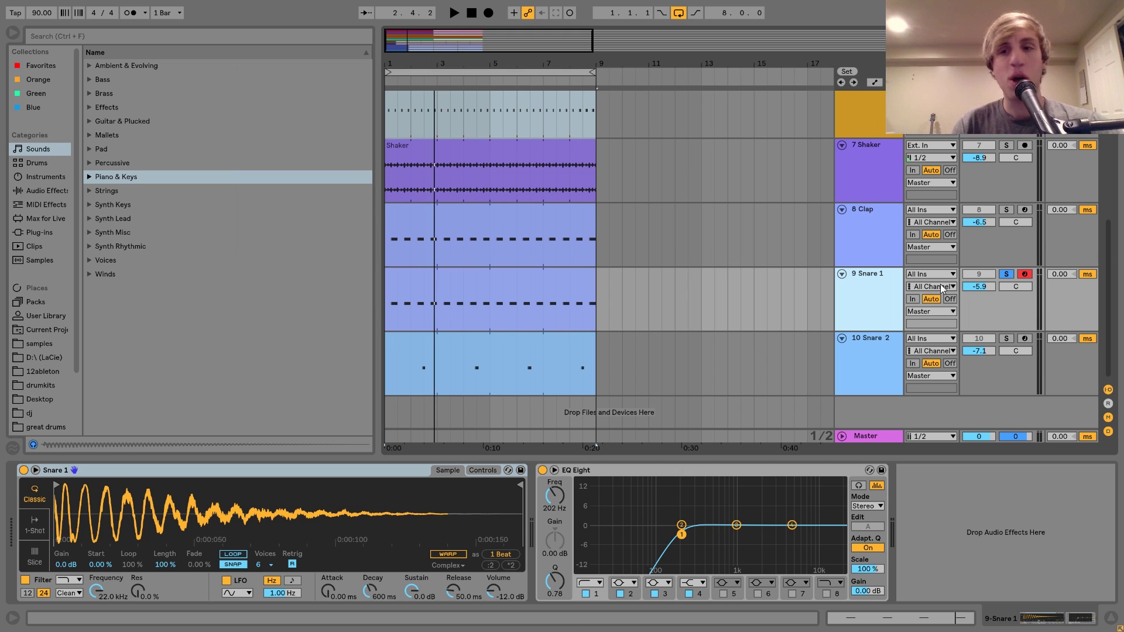
Add 8 Clap to the soloed 9 Snare 1, show the clap's devices, and play both.
left_click(1006, 210, "ctrl")
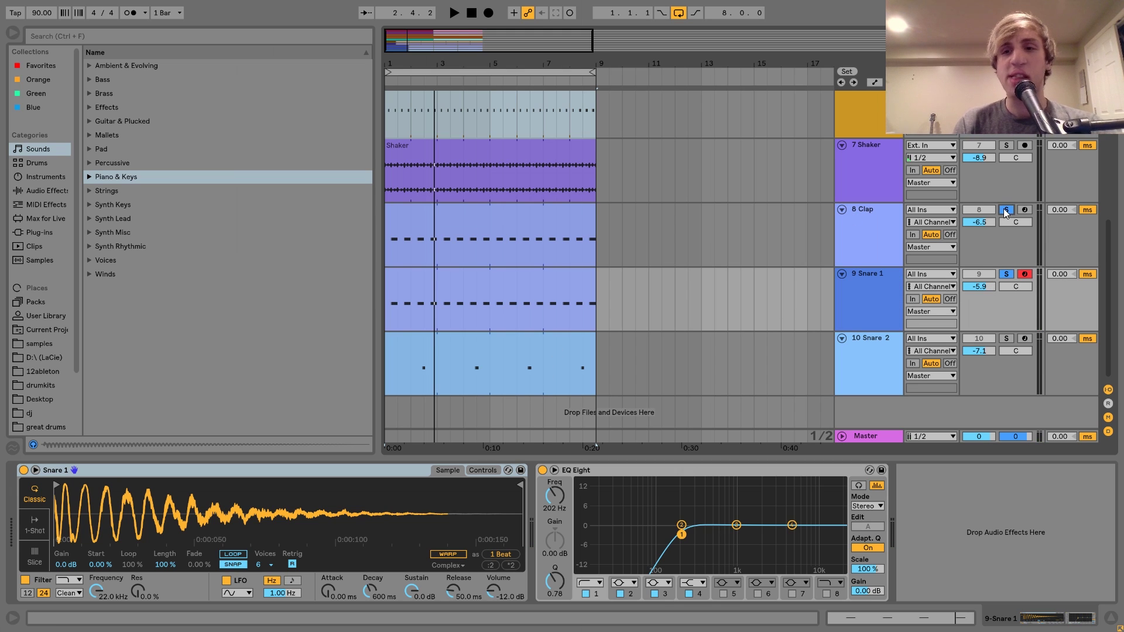
left_click(855, 225)
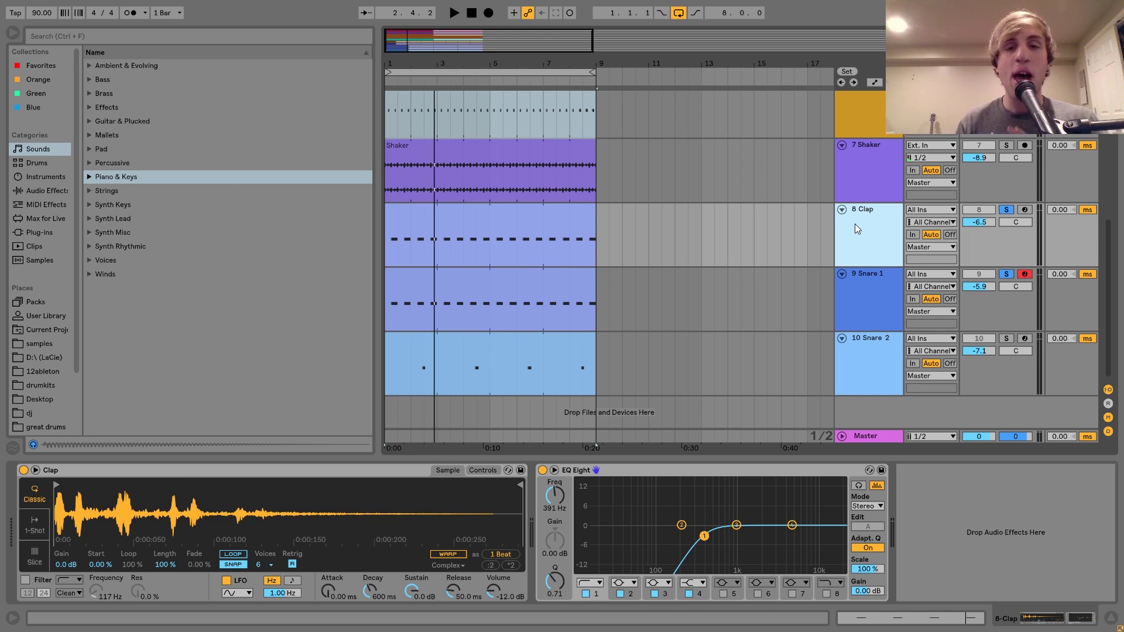
key("space")
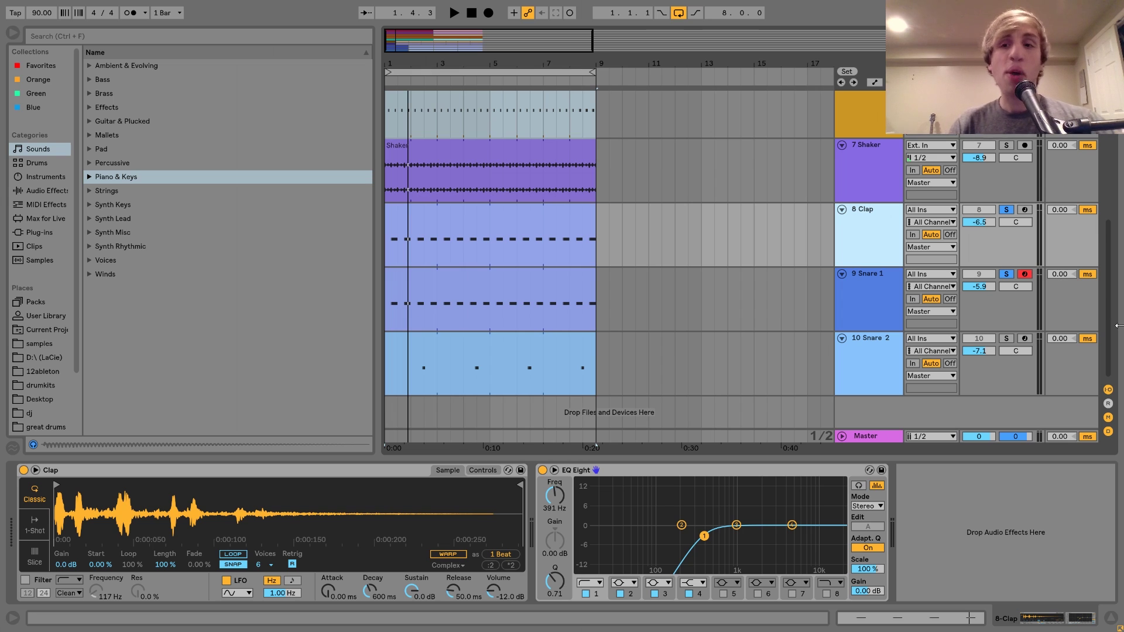
Take 9 Snare 1 out of solo and play the 8 Clap track alone with its devices shown.
left_click(1011, 281)
left_click(1006, 274)
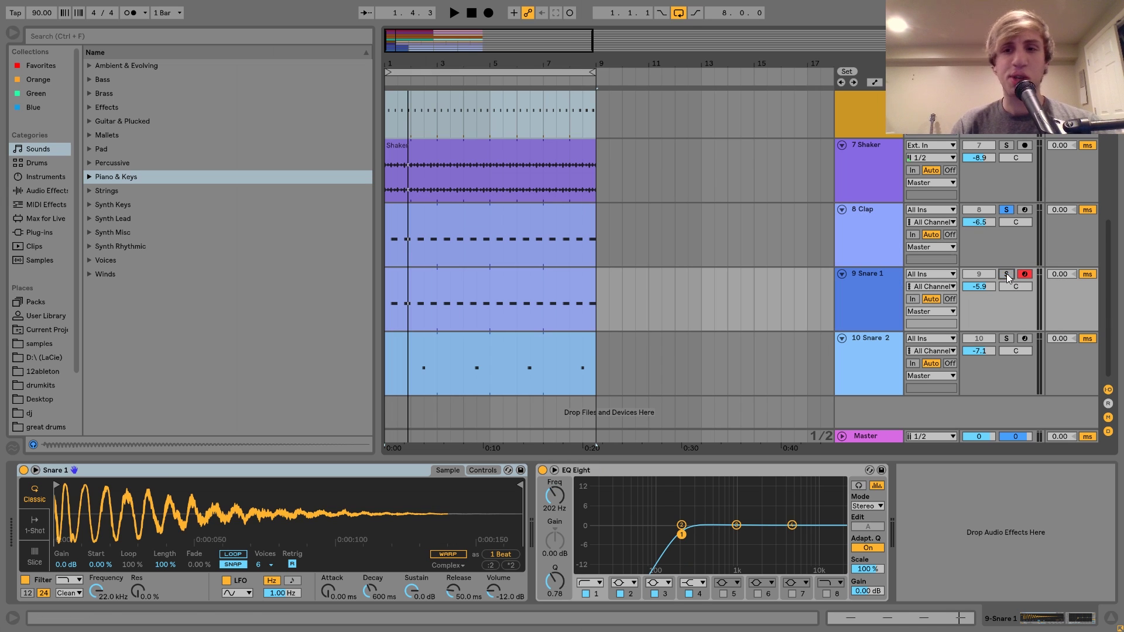
left_click(870, 226)
key("space")
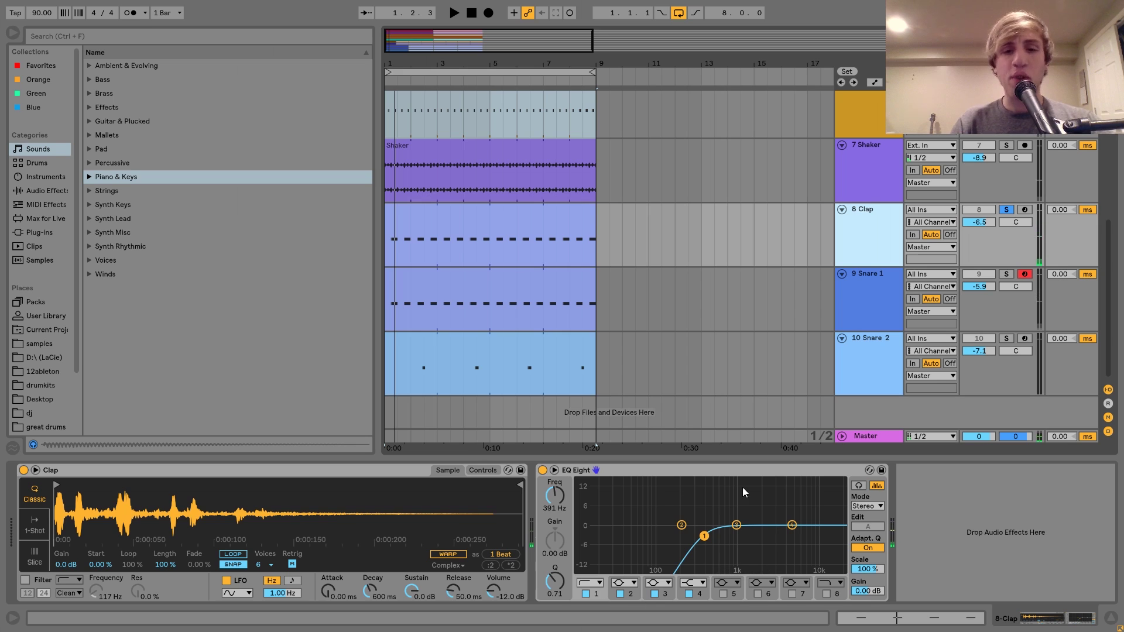
Examine the 8 Clap clip's notes with the insert marker at 1.2.1, and play the clap against its sample waveform.
double_click(470, 219)
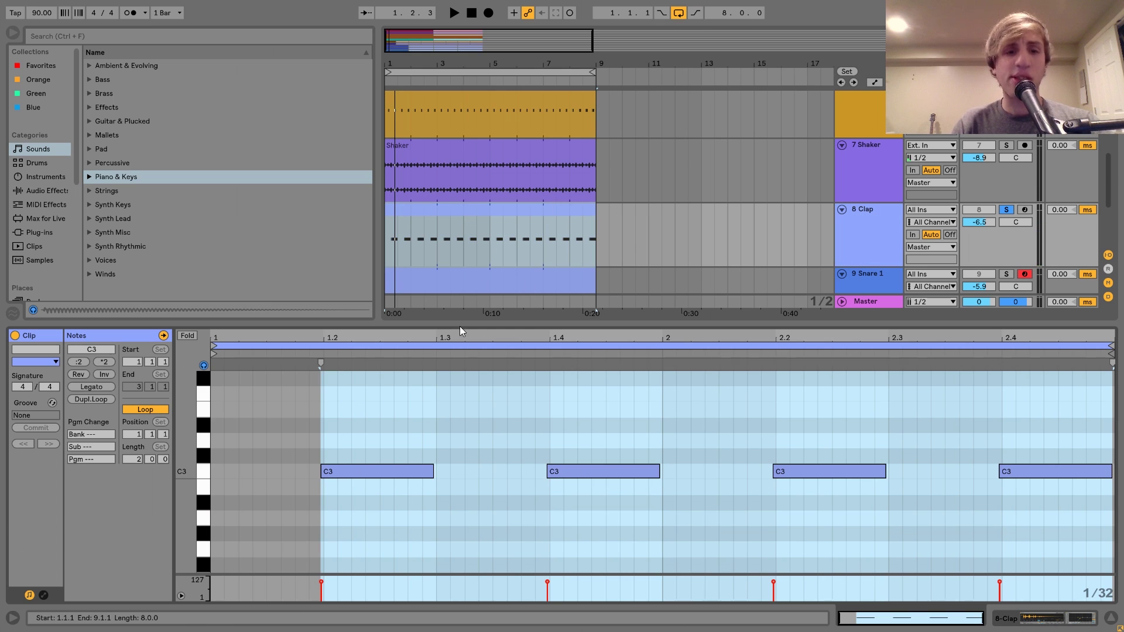
left_click(327, 453)
left_click(896, 259)
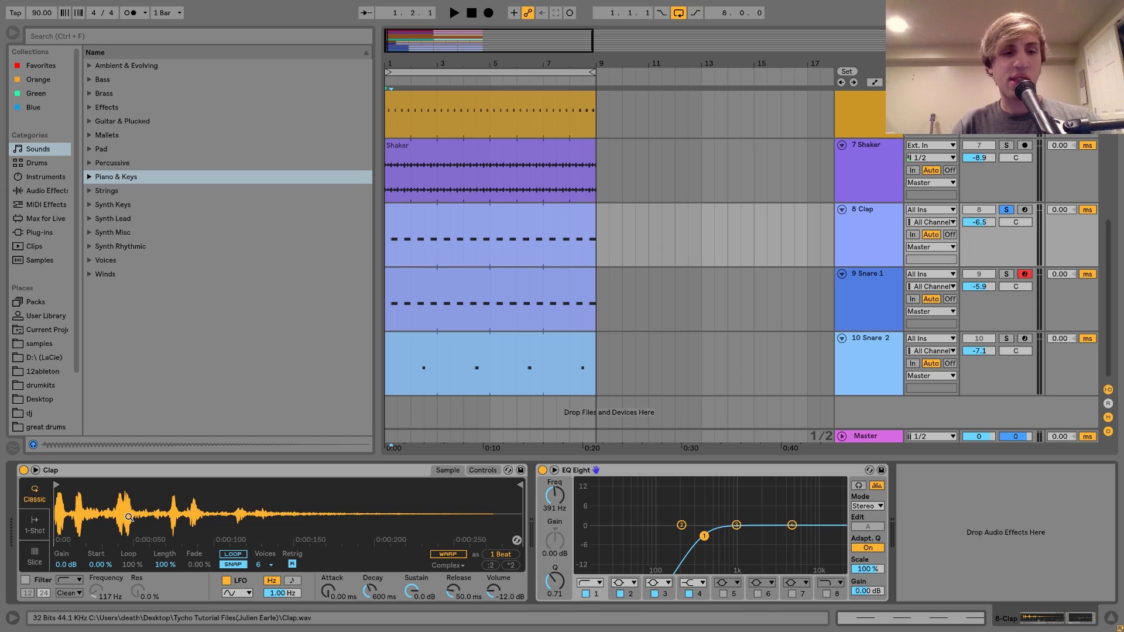
key("space")
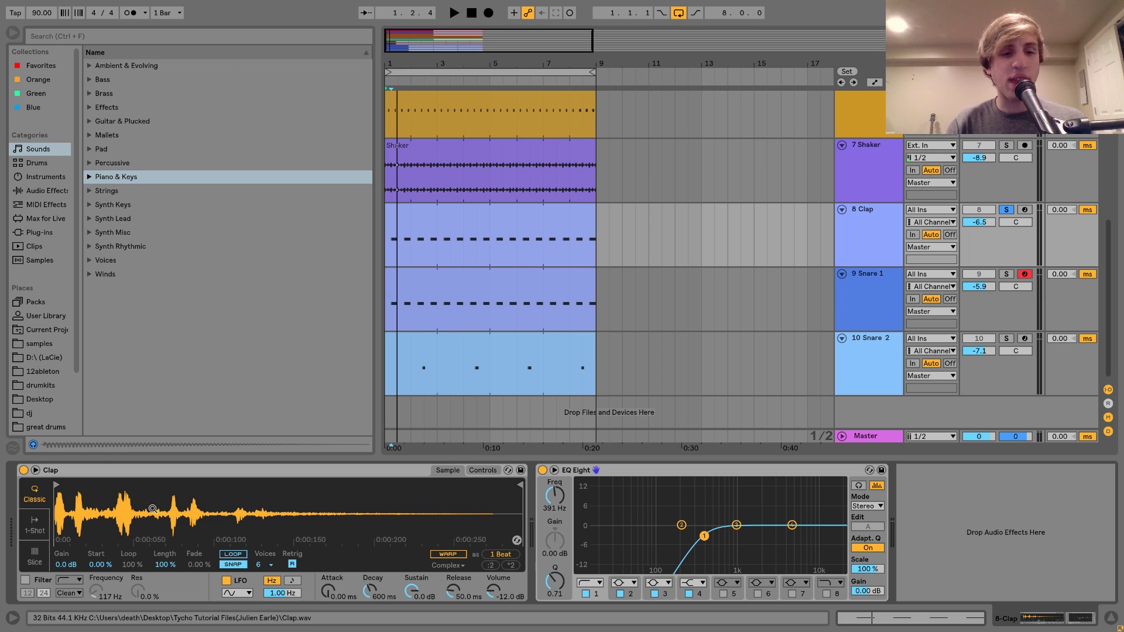
double_click(415, 234)
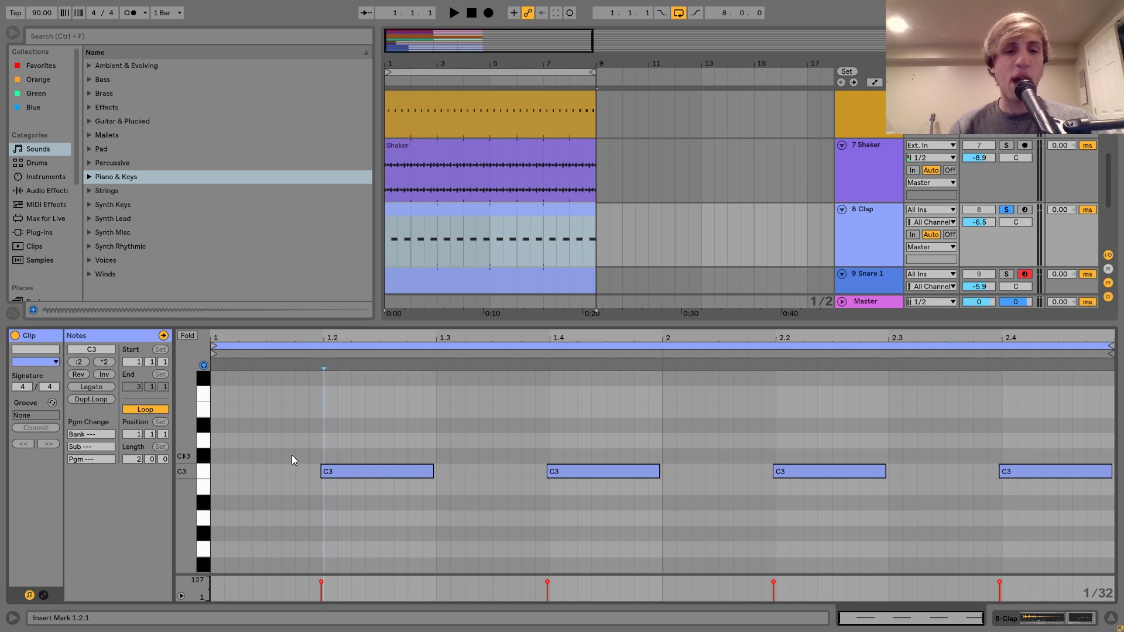
left_click(866, 233)
Solo 9 Snare 1 along with 8 Clap and briefly play the two layers together.
left_click(1007, 275)
key("space")
key("space")
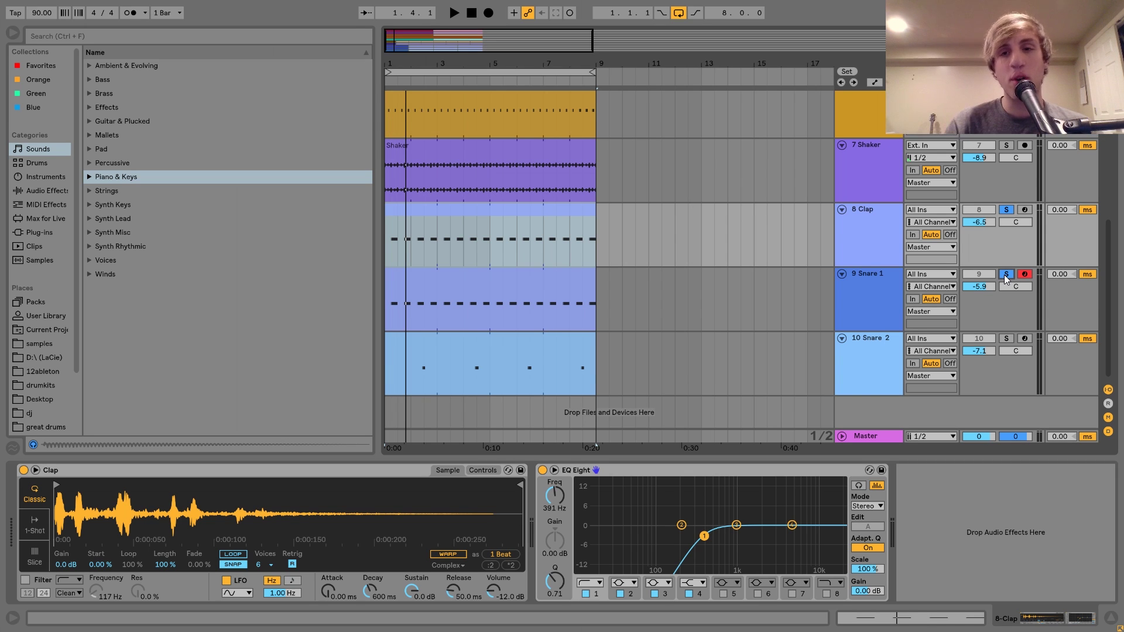
scroll(1004, 276, "up", 6)
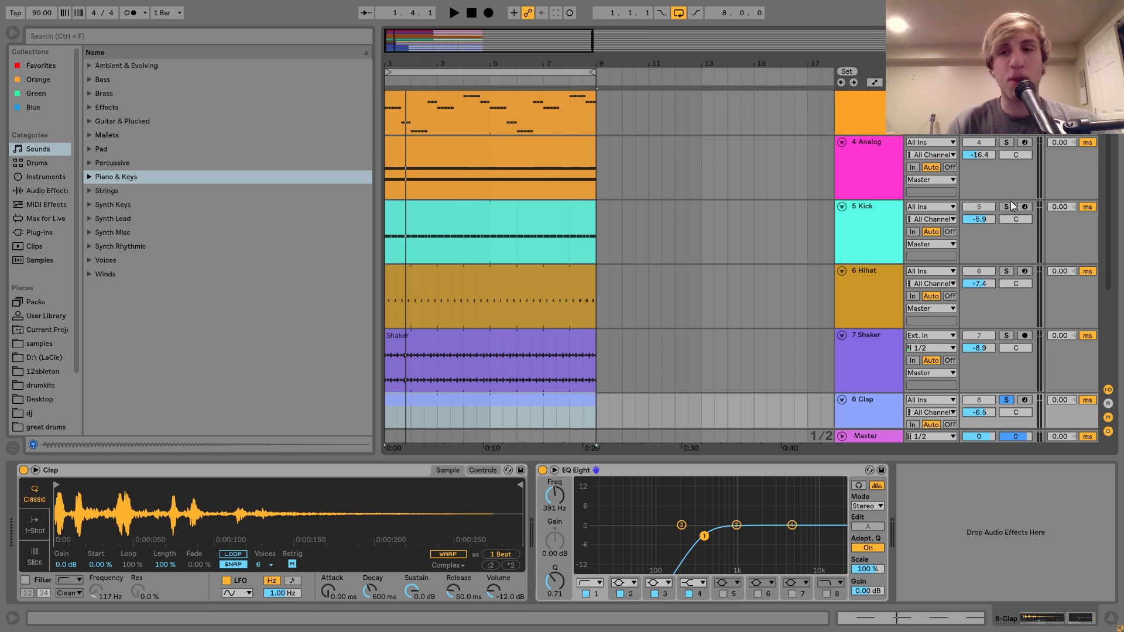
Play the 8 Clap and 9 Snare 1 layers briefly, then take 8 Clap out of solo.
left_click(1006, 207)
key("space")
scroll(986, 223, "down", 4)
key("space")
left_click(1010, 260)
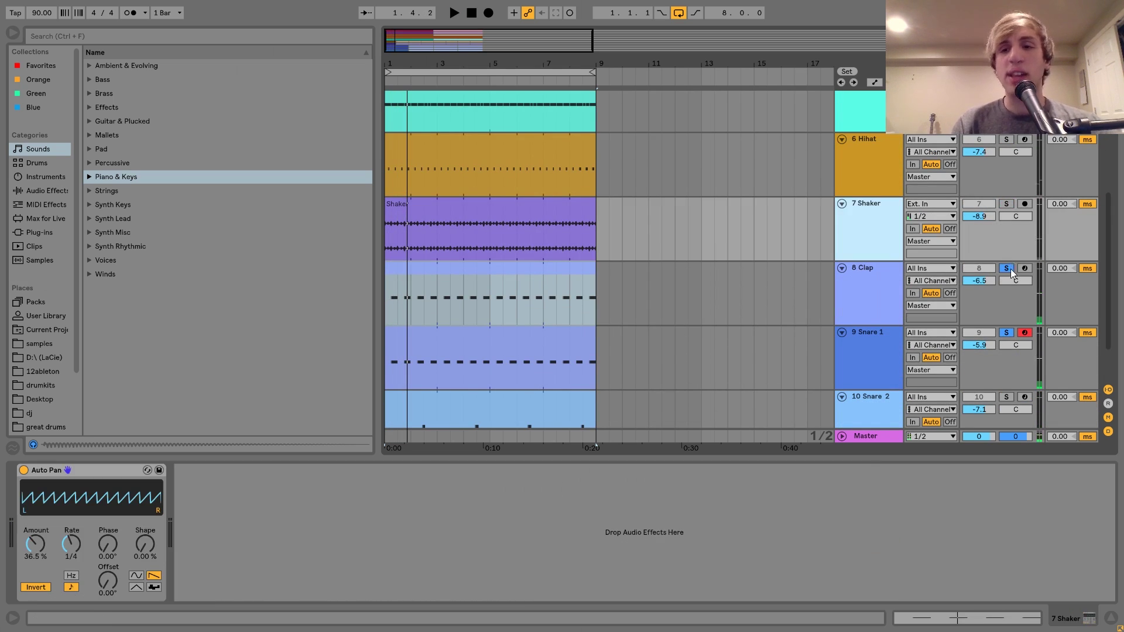
left_click(1007, 333)
Show the 9 Snare 1 track's devices and examine the notes in its clip.
left_click(879, 336)
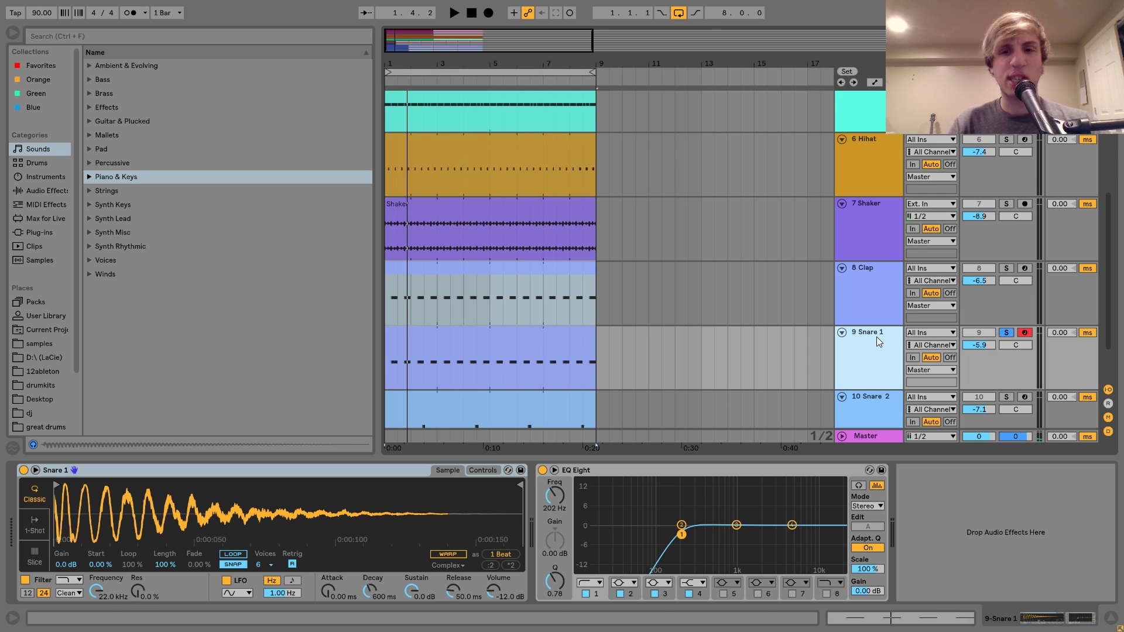
double_click(460, 329)
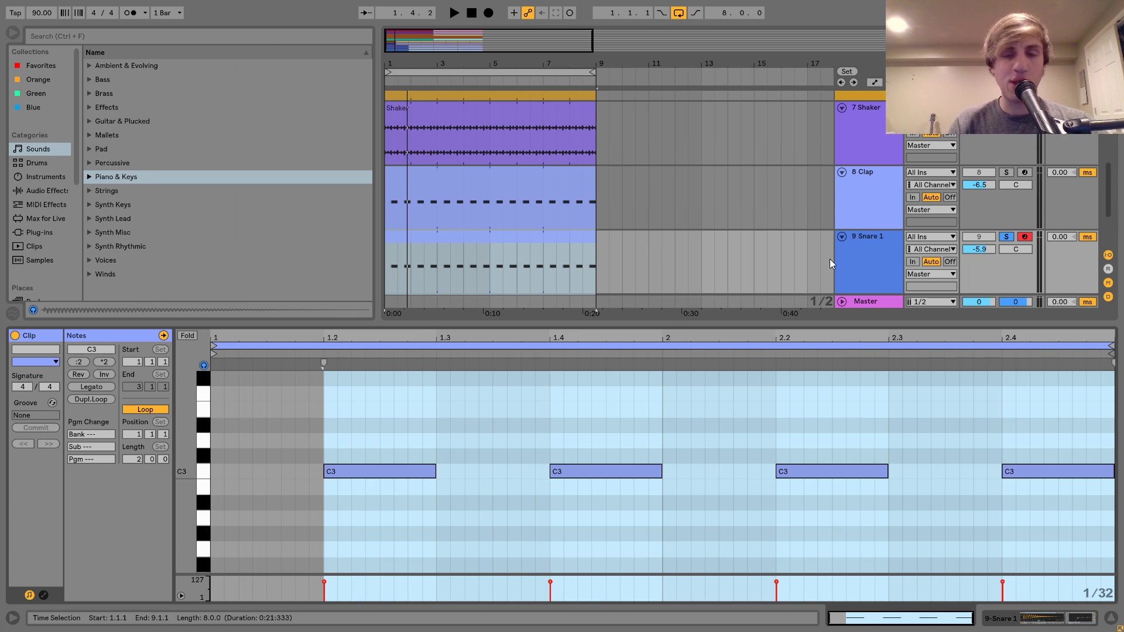
left_click(878, 259)
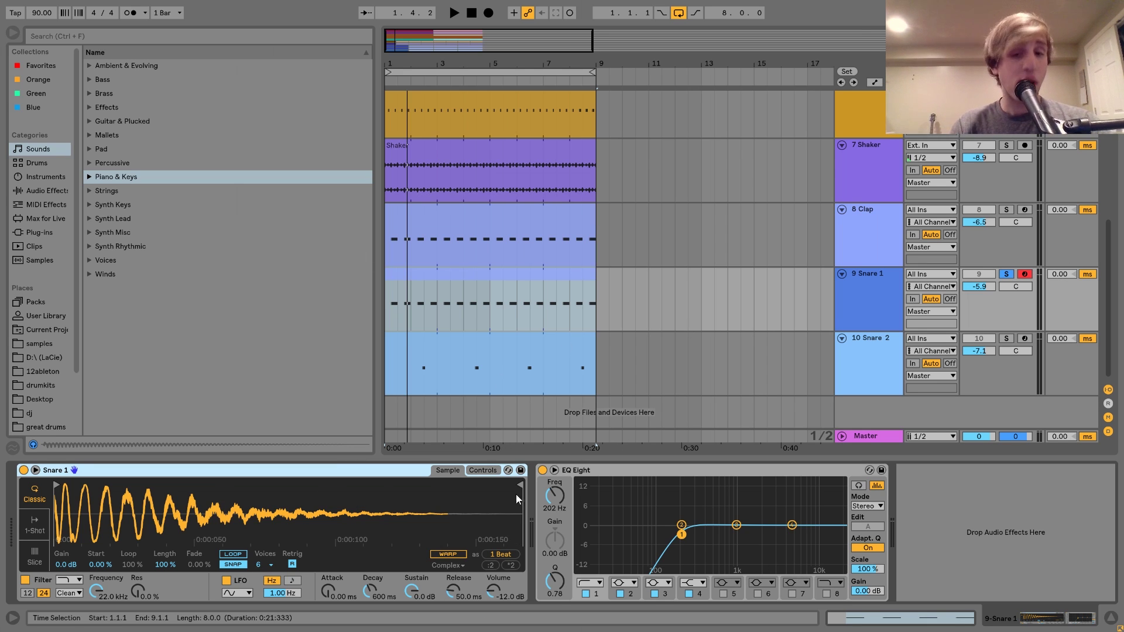
In 9 Snare 1's EQ Eight, move band 2 to 211 Hz at -0.37 dB and set the low cut to 153 Hz.
mouse_move(682, 530)
left_mouse_down()
mouse_move(681, 508)
mouse_move(707, 506)
mouse_move(684, 526)
left_mouse_up()
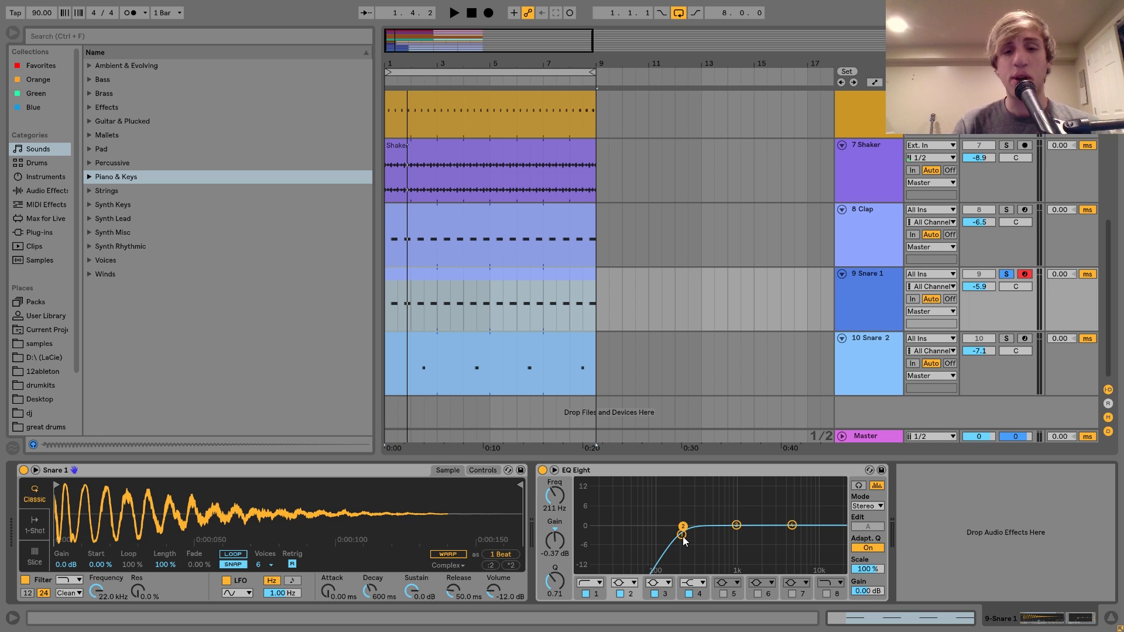
left_click(682, 534)
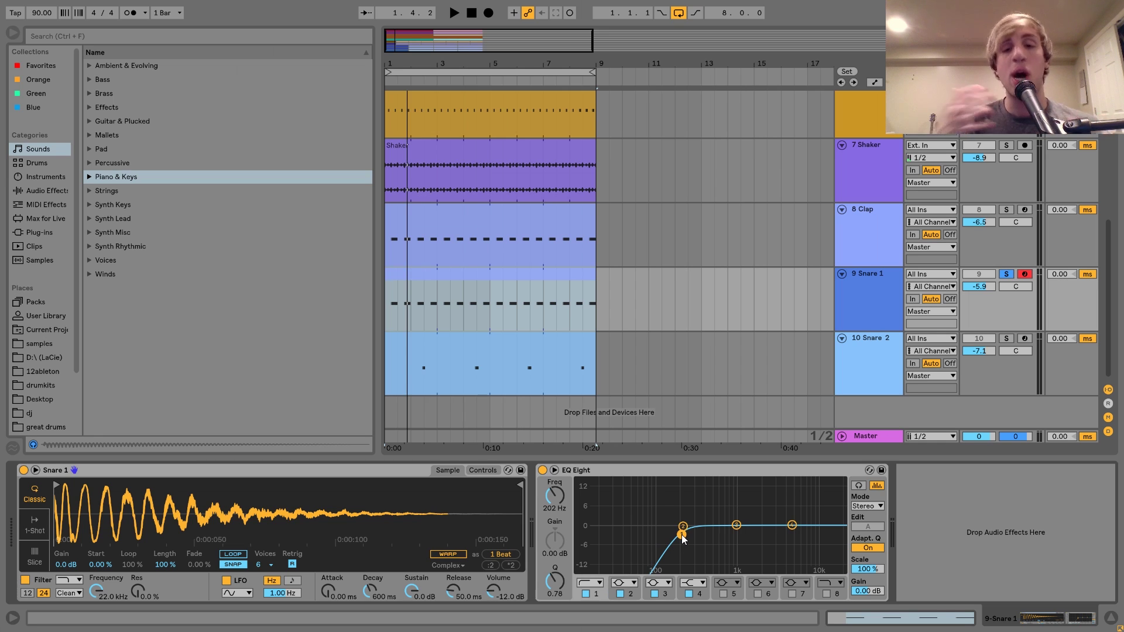
left_click_drag(683, 538, 672, 535)
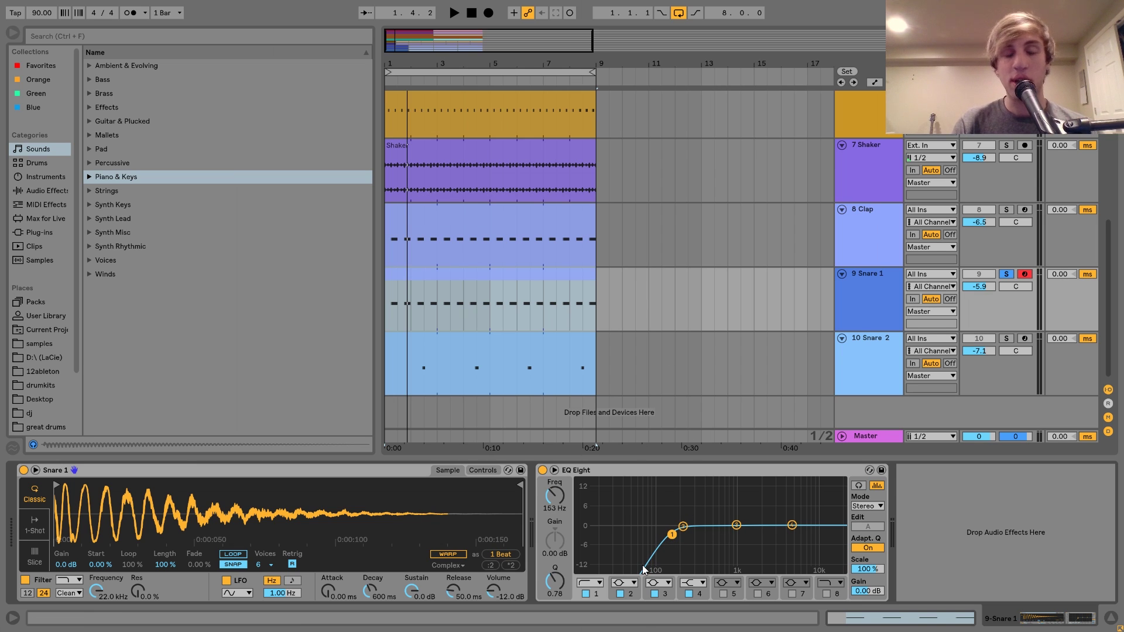
Solo the 10 Snare 2 track with its devices shown and play it from 2.1.1.
left_click(884, 361)
left_click(1006, 338)
left_click(408, 374)
key("space")
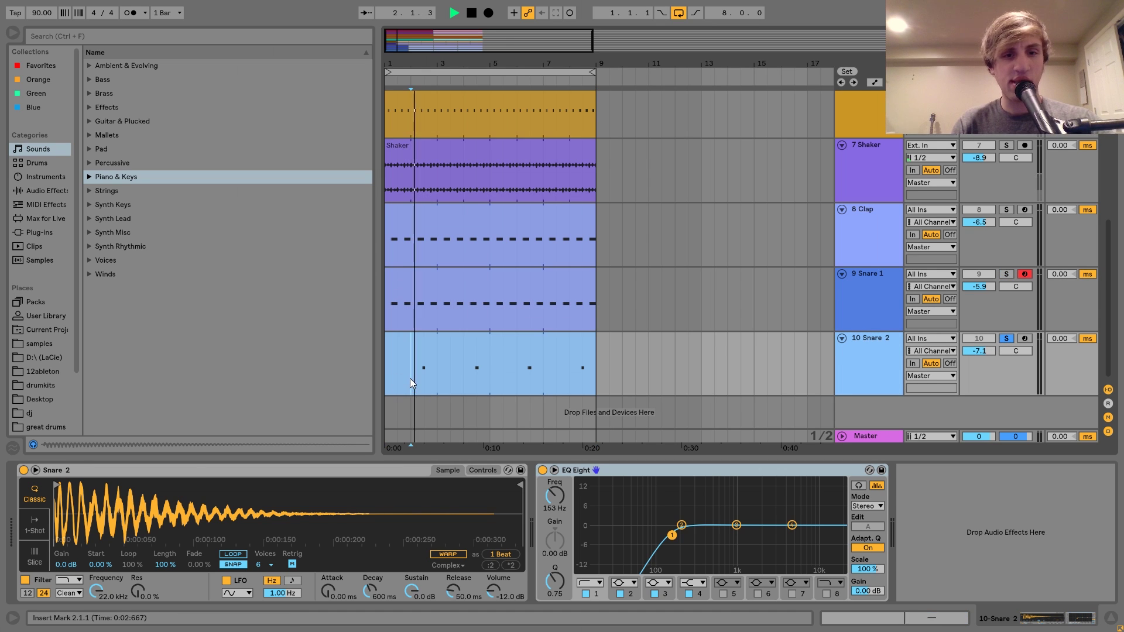
key("space")
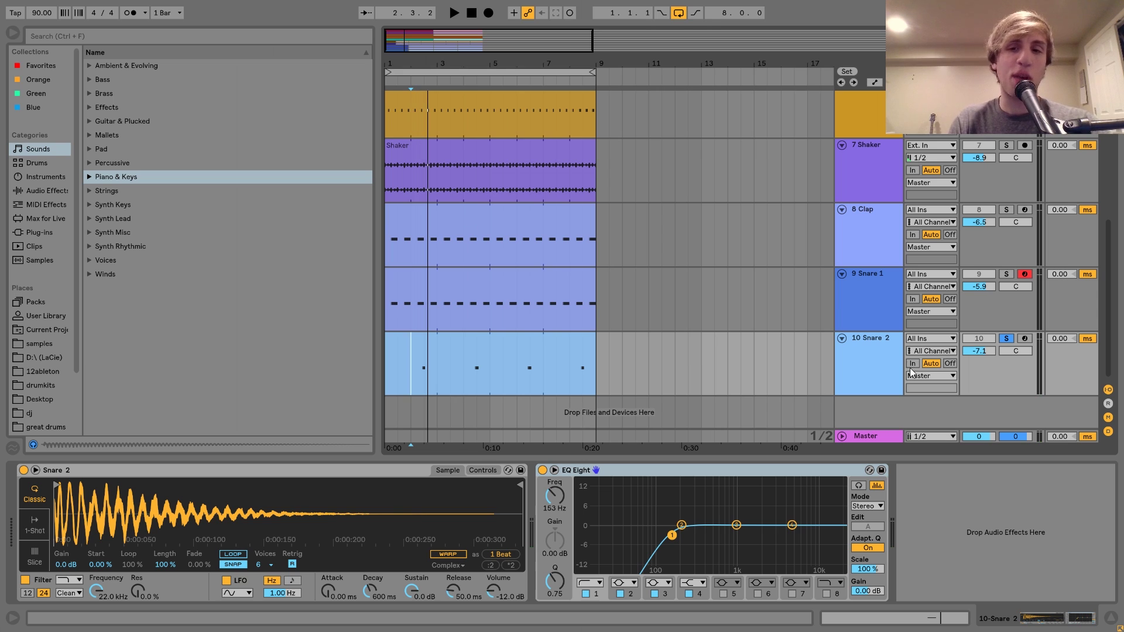
Take 10 Snare 2 out of solo and briefly play all tracks together.
left_click(1004, 338)
key("space")
scroll(665, 240, "up", 1)
scroll(665, 239, "up", 2)
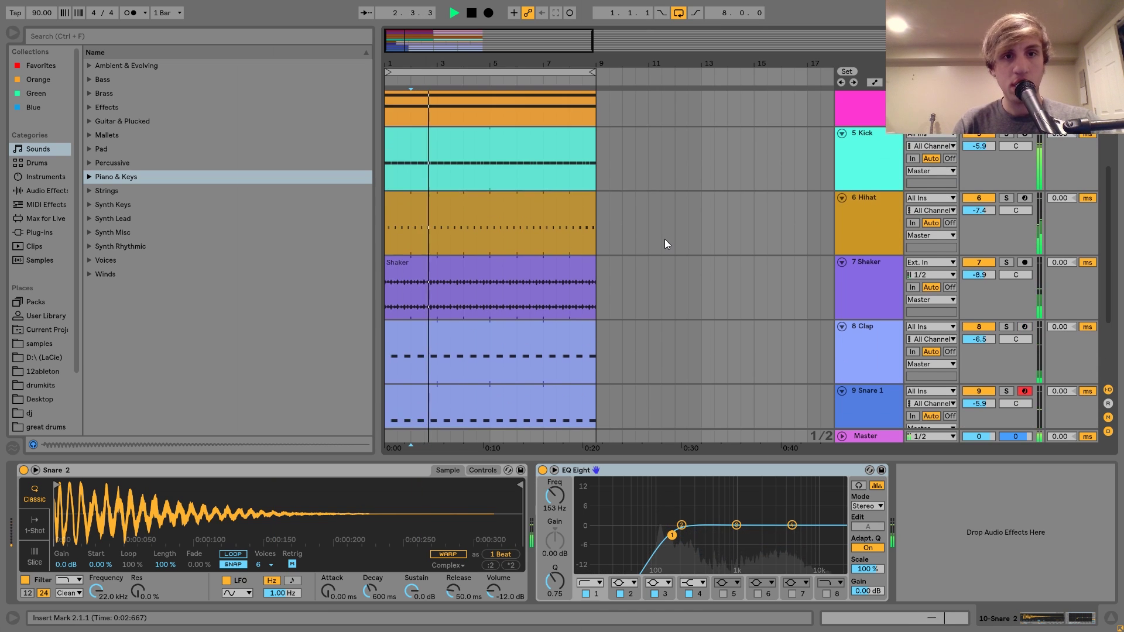
key("space")
Examine the notes in the 5 Kick clip and bring up the kick's devices.
double_click(567, 215)
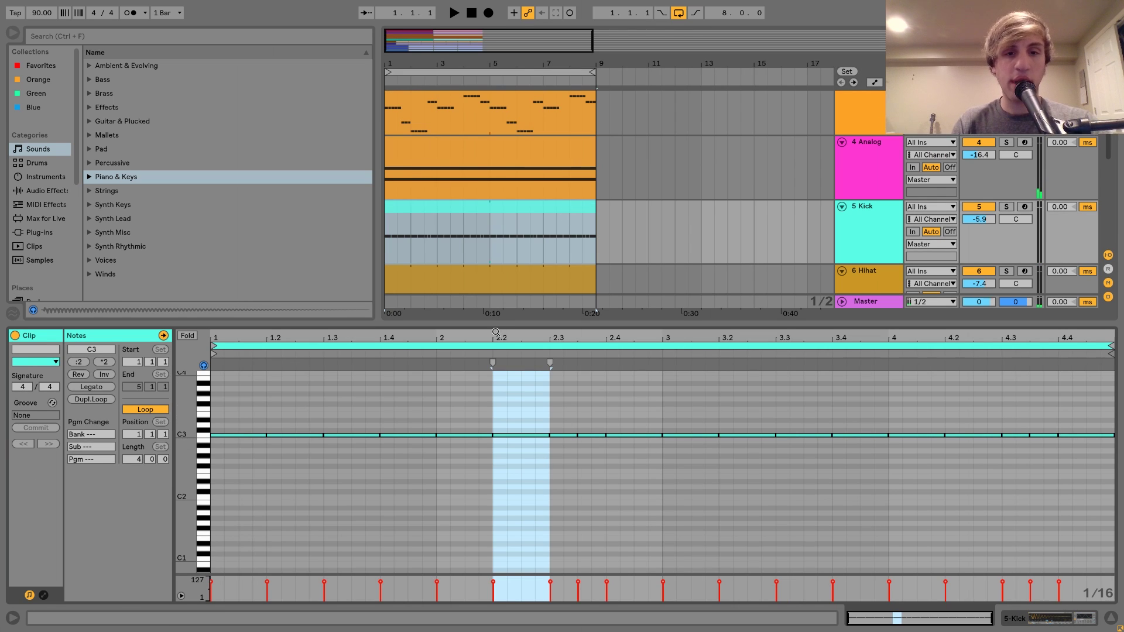
left_click(494, 354)
key("space")
left_click(893, 216)
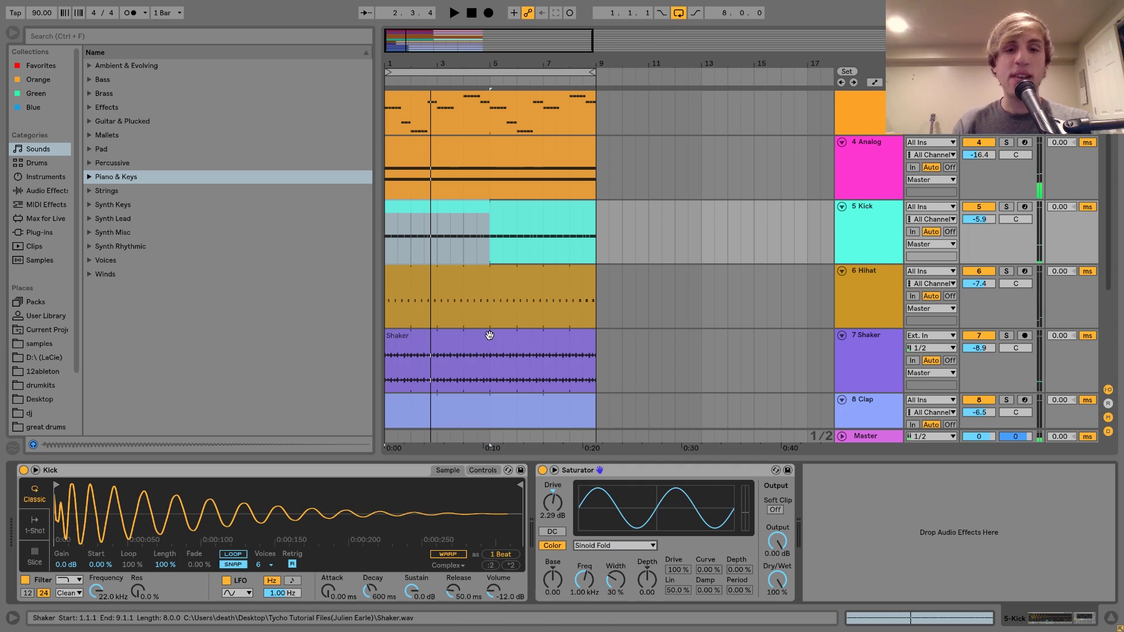
Place the insert marker at 2.1.1 in the 10 Snare 2 clip and review the full stack of tracks.
scroll(487, 334, "down", 5)
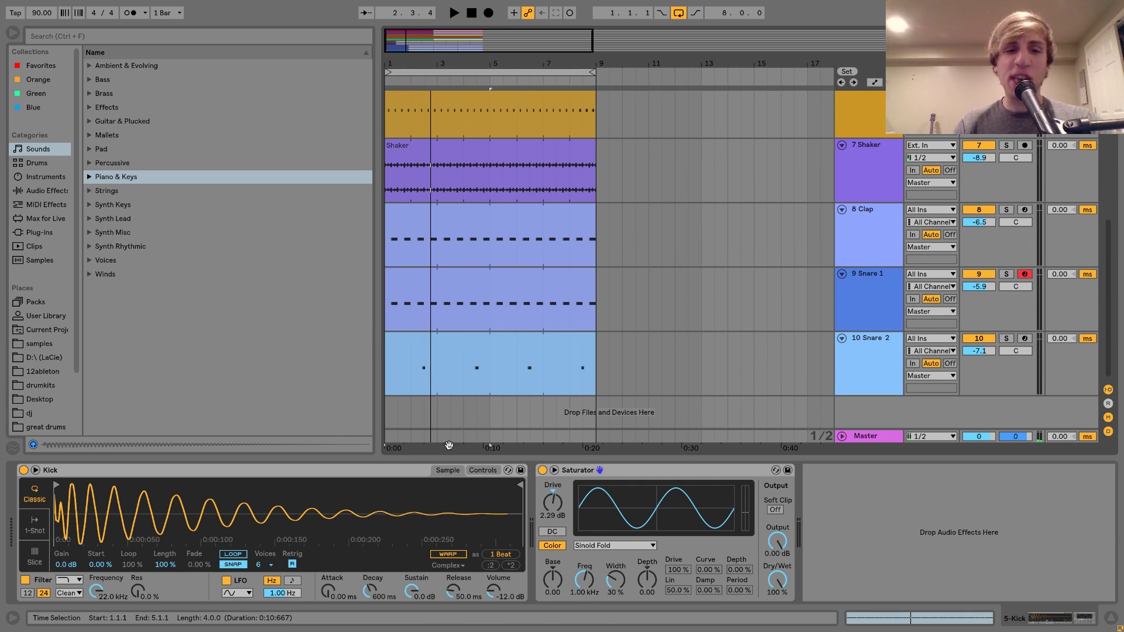
left_click(417, 386)
scroll(417, 385, "up", 6)
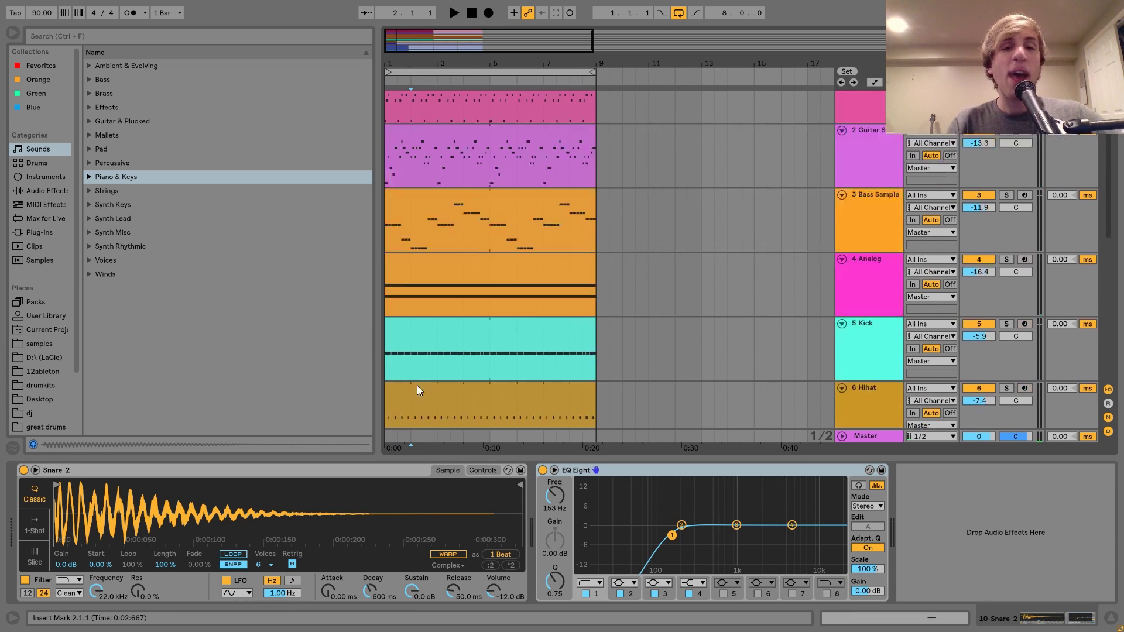
scroll(568, 332, "down", 2)
scroll(568, 332, "up", 2)
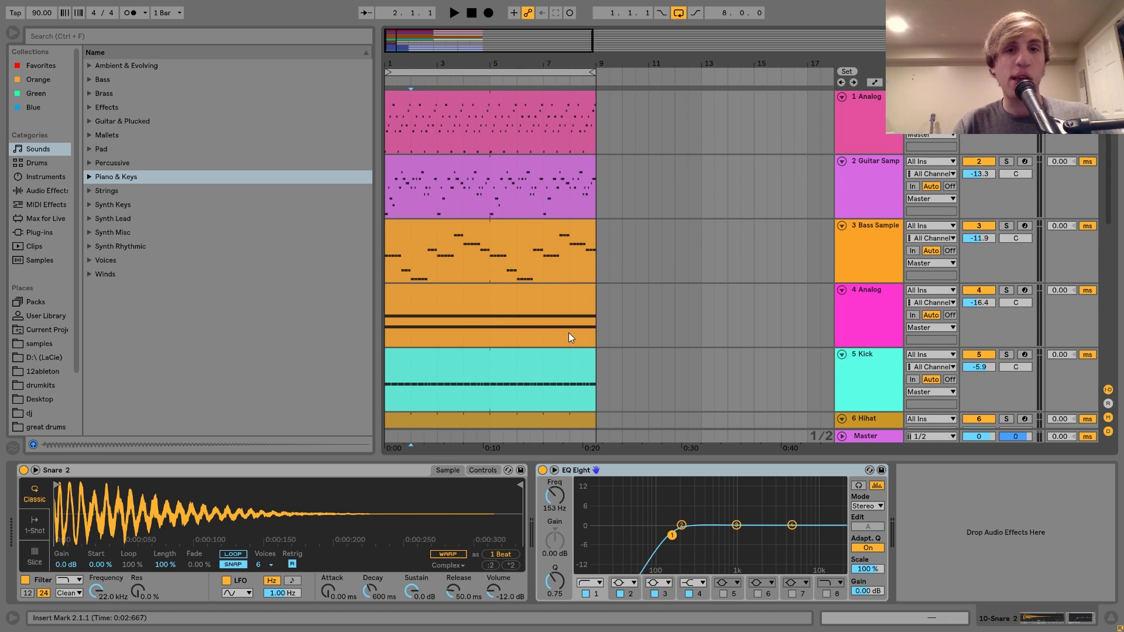
Solo 2 Guitar Samp and 3 Bass Sample together and play them with the bass track's devices shown.
left_click(1007, 161)
left_click(1007, 225, "ctrl")
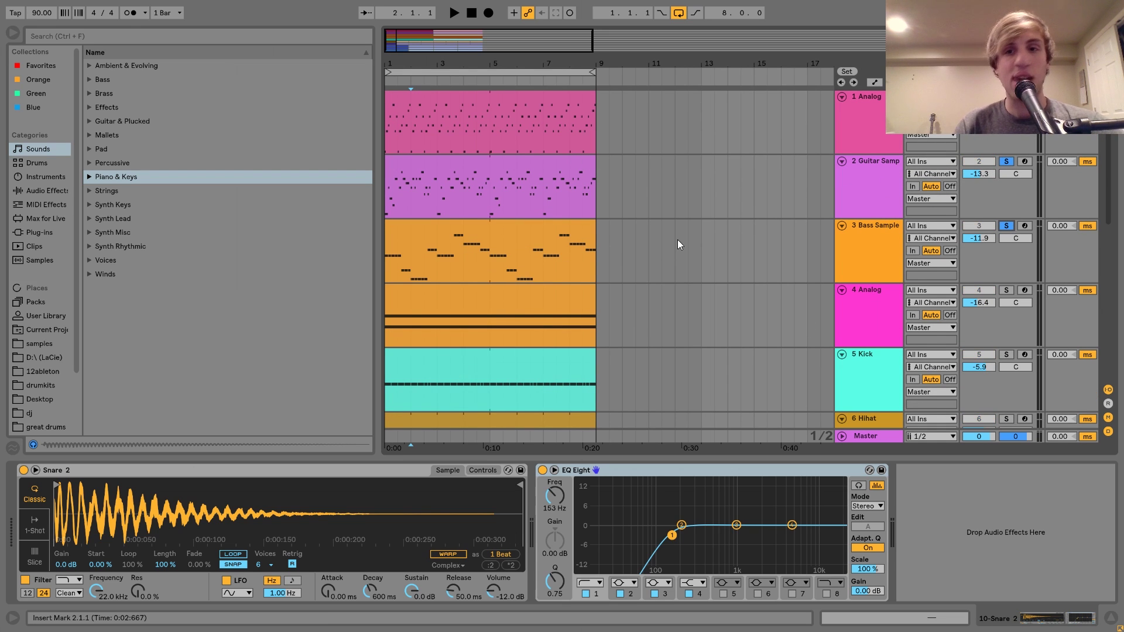
left_click(499, 225)
key("space")
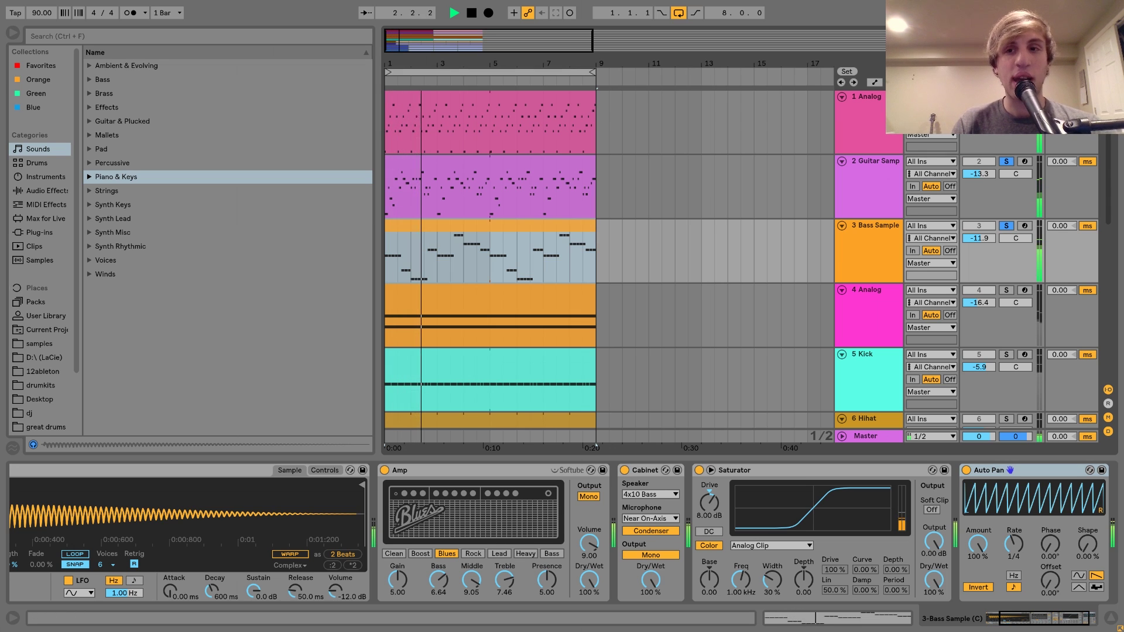
Try soloing 4 Analog and 10 Snare 2, stop playback, and take every track out of solo.
left_click(1006, 289, "ctrl")
scroll(1006, 289, "down", 1)
scroll(1006, 289, "down", 6)
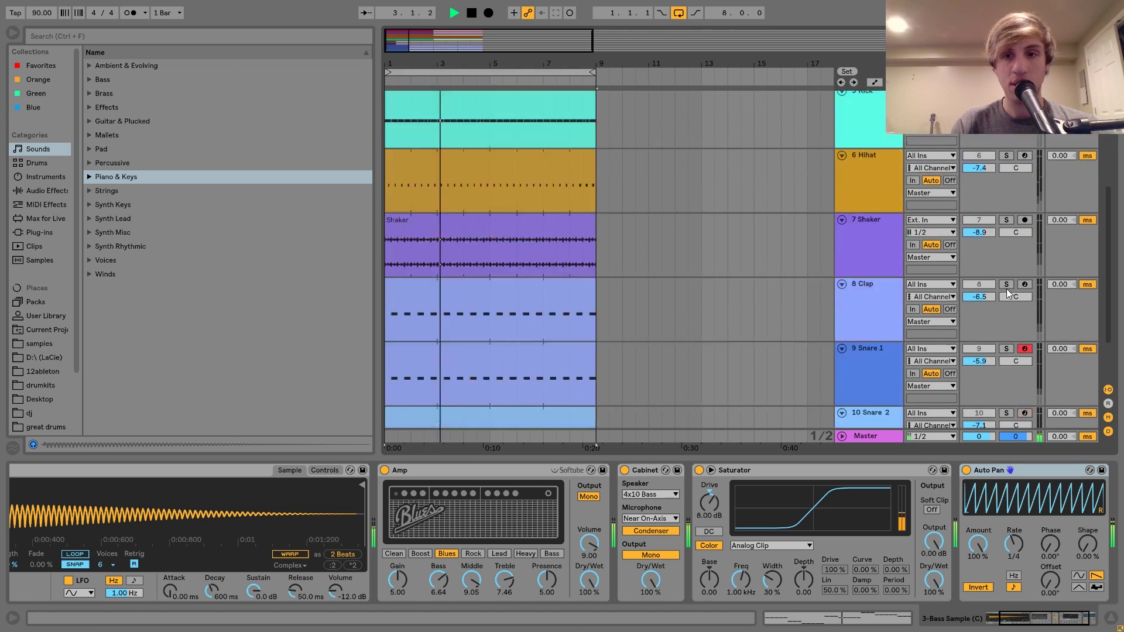
right_click(1006, 339)
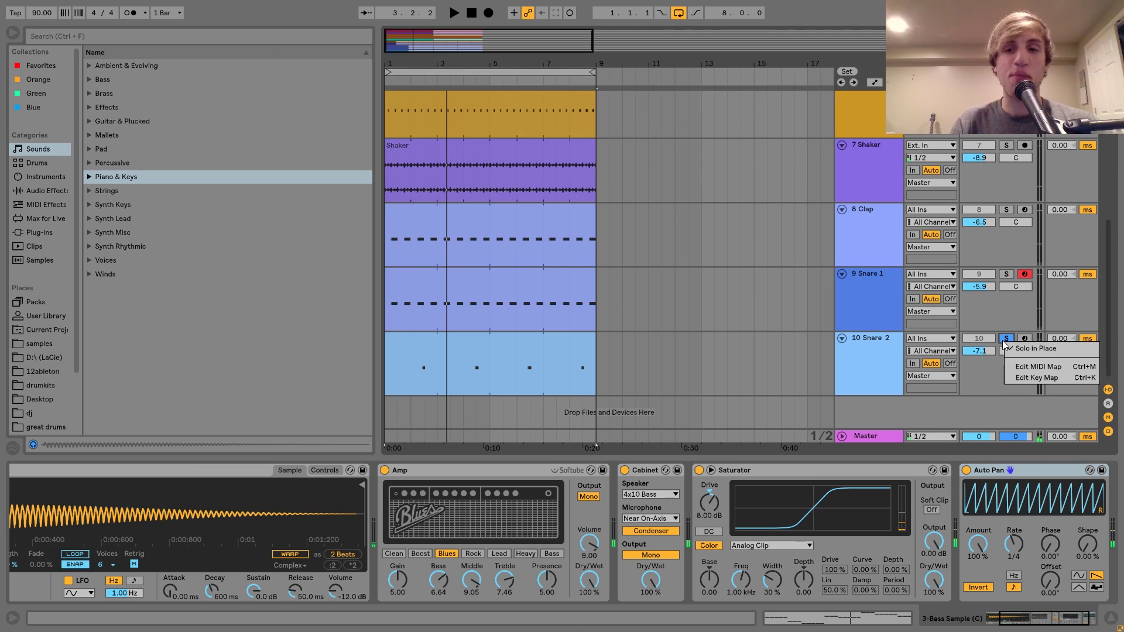
left_click(1005, 339)
left_click(1007, 339)
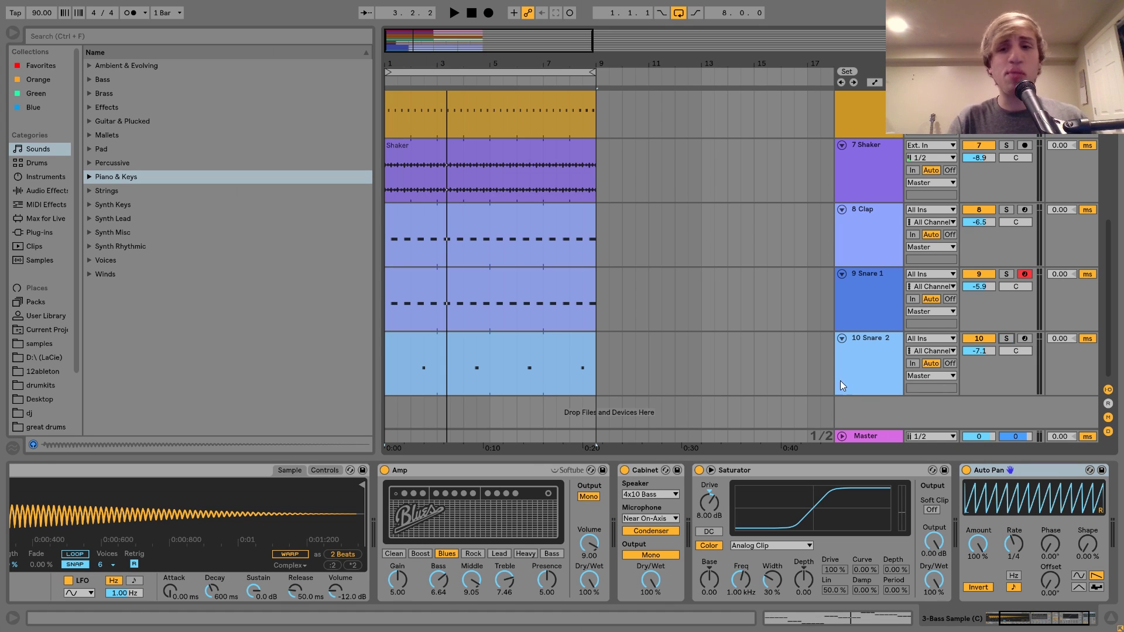
Select all ten tracks and fold them to their compact height.
left_click(858, 368)
key("ctrl+a")
left_click(845, 339)
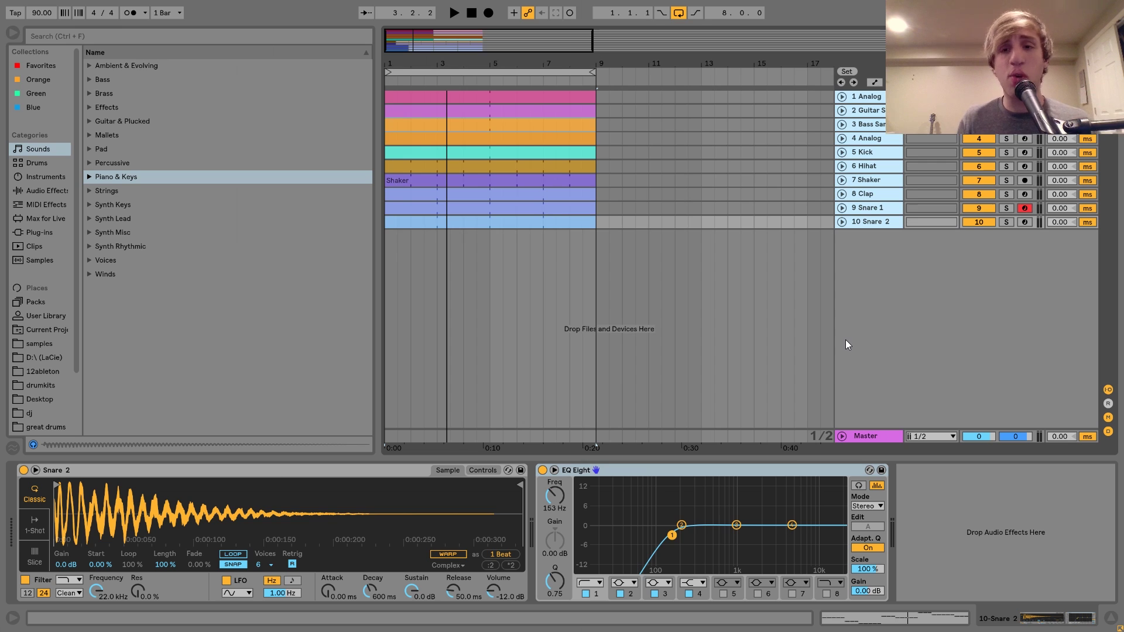